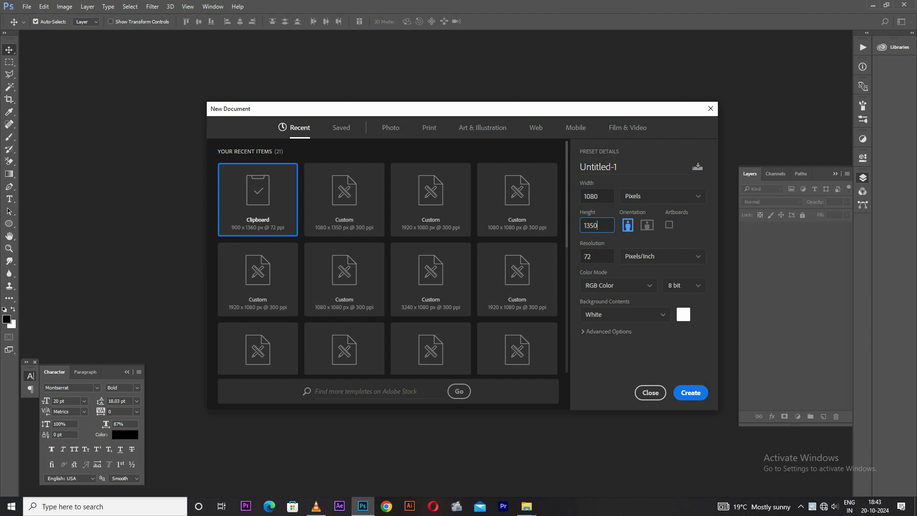
Set the resolution to 300 pixels/inch and create the 1080 by 1350 pixel document.
key("Tab")
type("30")
key("Return")
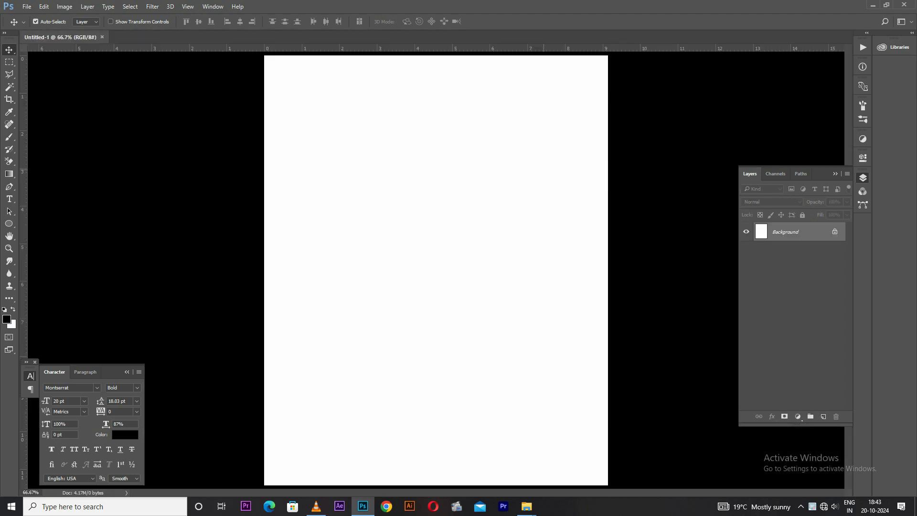
Place the highway asphalt road image from the clouds folder into the document and adjust its position.
mouse_move(527, 506)
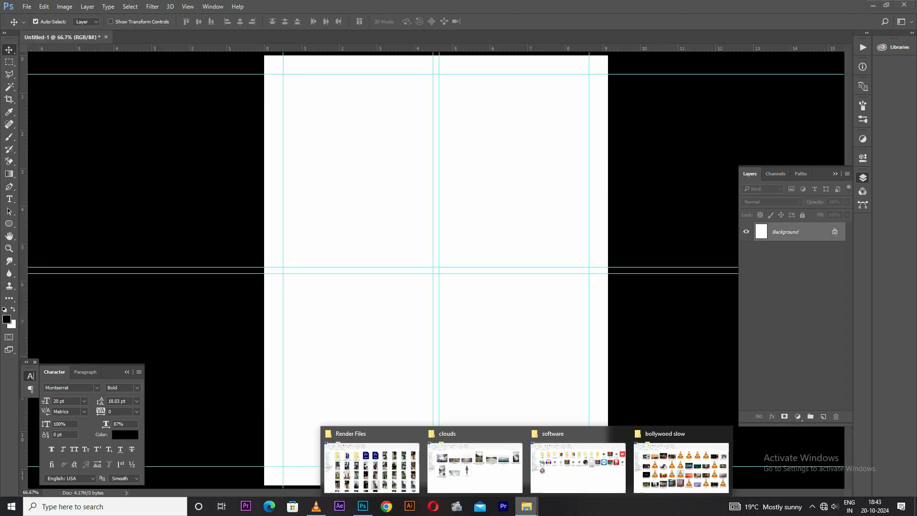
left_click(478, 461)
left_click(599, 171)
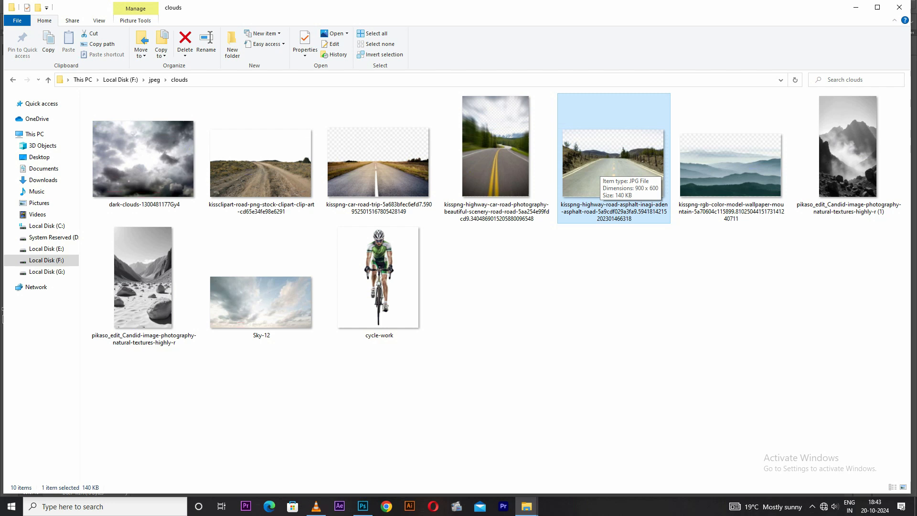
left_click_drag(599, 171, 405, 207)
left_click_drag(422, 296, 423, 301)
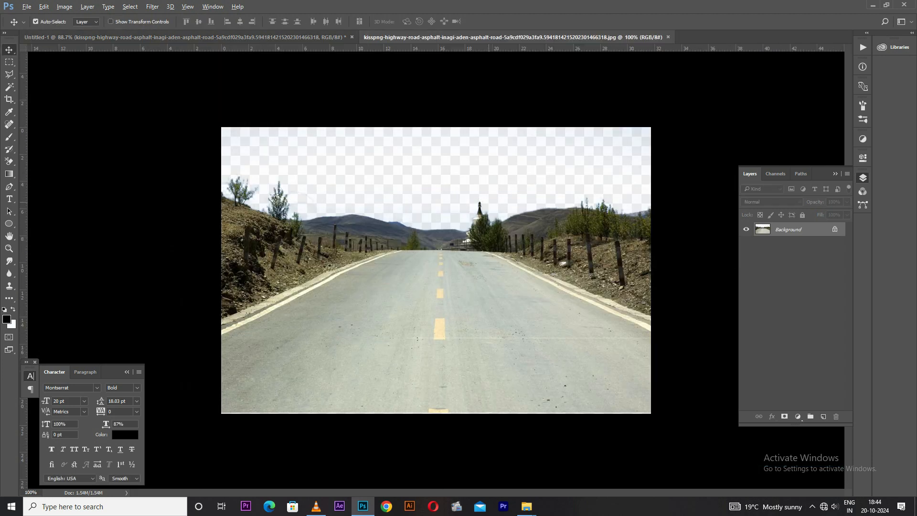
Select the checkered sky above the road with the Magic Wand.
scroll(488, 202, "up", 2)
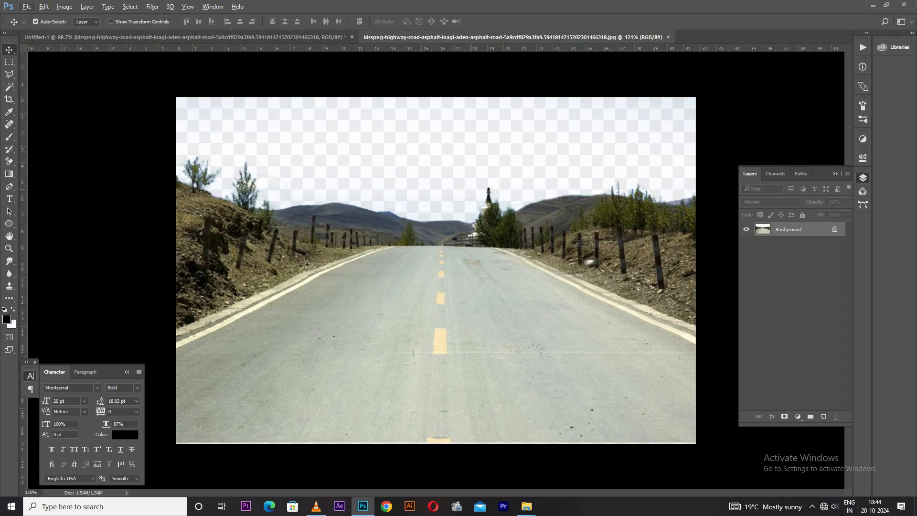
key("w")
scroll(442, 210, "up", 1)
left_click(442, 211)
scroll(442, 211, "down", 1)
Refine the sky selection with the Lasso around the hillside trees, the tower and the ridge.
left_click(9, 75)
left_click(48, 75)
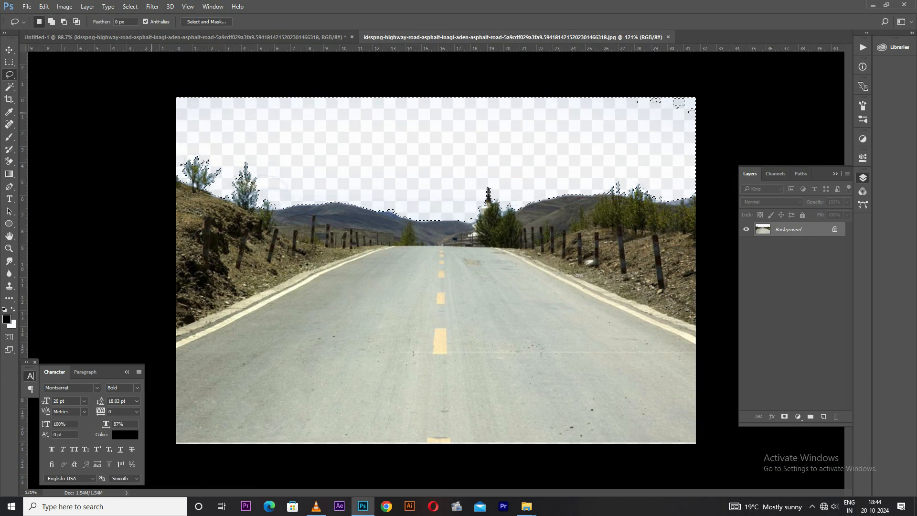
mouse_move(184, 177)
left_mouse_down()
mouse_move(233, 202)
mouse_move(192, 160)
left_mouse_up()
mouse_move(477, 217)
left_mouse_down()
mouse_move(488, 206)
mouse_move(483, 191)
left_mouse_up()
mouse_move(609, 193)
left_mouse_down()
mouse_move(655, 199)
mouse_move(621, 181)
left_mouse_up()
scroll(484, 217, "up", 10)
mouse_move(423, 232)
left_mouse_down()
mouse_move(530, 210)
mouse_move(525, 216)
left_mouse_up()
Try to mask the road image with the sky selection and invert the mask.
left_click(784, 417)
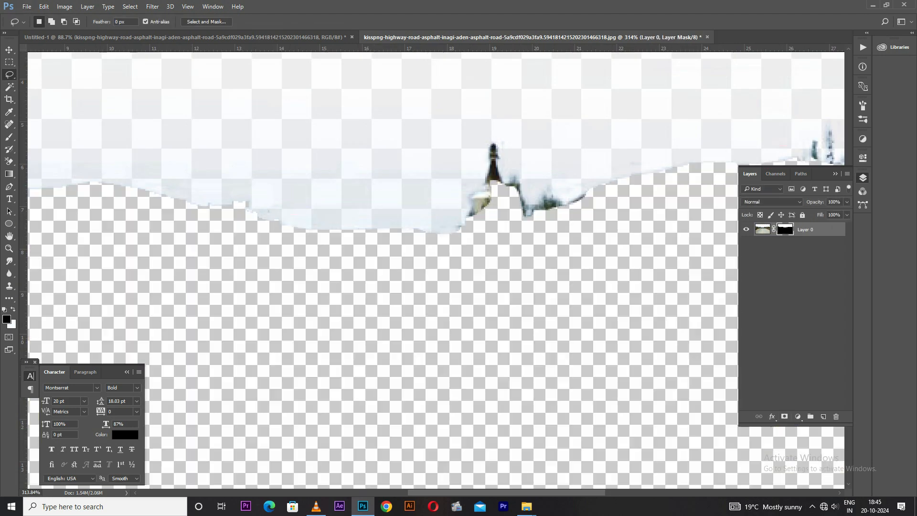
key("ctrl+i")
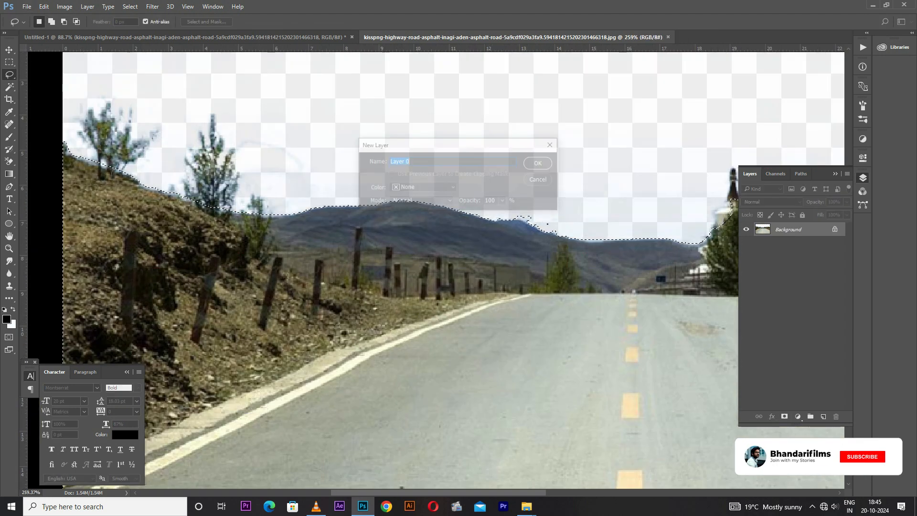
Convert the road background into a regular layer and duplicate it.
key("Return")
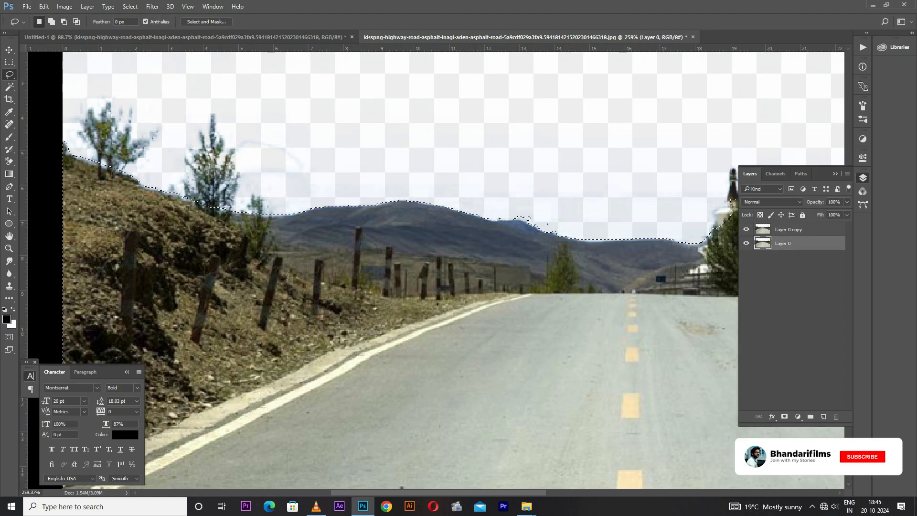
type("63")
left_click(783, 243)
left_click(763, 229)
left_click(746, 243)
left_click(747, 243)
left_click(783, 243)
Mask the duplicate layer to the selected landscape, hide the original layer and ready the Brush in white.
mouse_move(821, 215)
left_mouse_down()
mouse_move(801, 215)
mouse_move(854, 215)
left_mouse_up()
left_click(810, 230)
left_click(785, 230)
key("b")
key("x")
left_click(746, 243)
Brush the layer mask along the roadside hill and distant ridge, alternating black and white to clean the skyline edge.
left_click_drag(100, 168, 111, 173)
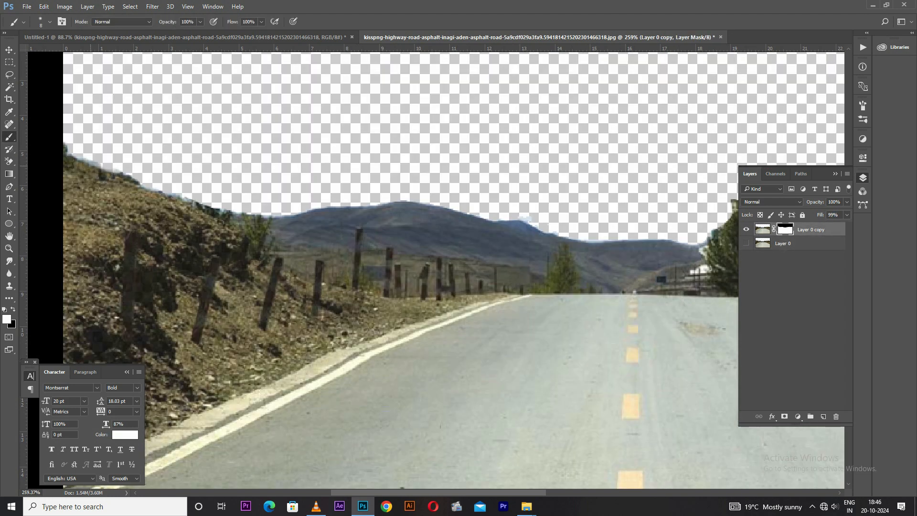
scroll(65, 149, "up", 7)
key("x")
left_click_drag(213, 217, 67, 150)
left_click_drag(234, 230, 394, 275)
key("x")
left_click_drag(432, 251, 445, 279)
mouse_move(360, 282)
left_mouse_down()
mouse_move(421, 248)
mouse_move(430, 272)
left_mouse_up()
key("x")
left_click_drag(400, 239, 442, 272)
scroll(436, 249, "down", 5)
left_click_drag(659, 253, 201, 295)
Paint the mask with an enlarged brush around the tower and tree at the far end of the road.
key("bracketright")
key("bracketright")
key("bracketright")
key("bracketright")
key("bracketright")
key("bracketright")
key("bracketright")
key("bracketright")
left_click_drag(373, 304, 373, 313)
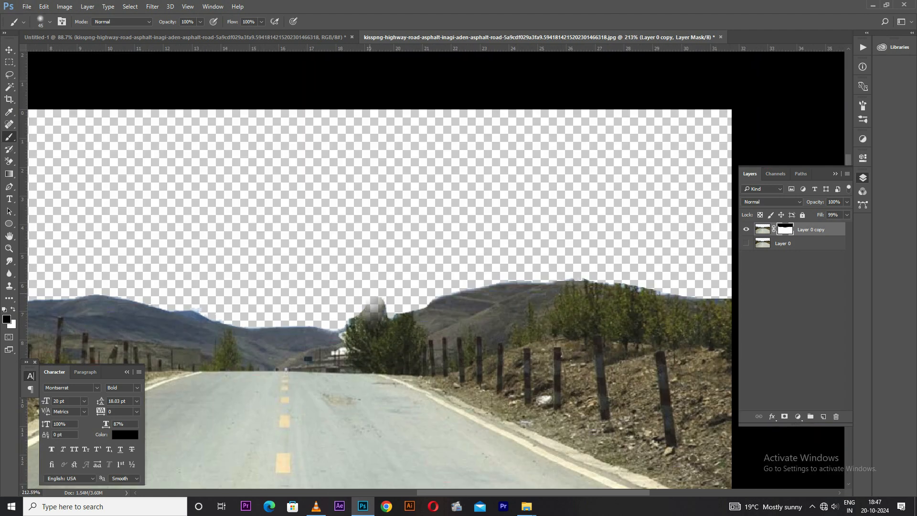
key("x")
key("x")
mouse_move(367, 275)
left_mouse_down()
mouse_move(383, 303)
mouse_move(353, 286)
mouse_move(372, 287)
mouse_move(359, 306)
mouse_move(217, 305)
left_mouse_up()
Clean the remaining skyline edge on the layer mask with smaller brush sizes.
key("bracketleft")
key("bracketleft")
key("bracketleft")
key("bracketleft")
key("bracketleft")
key("bracketright")
key("bracketright")
mouse_move(586, 277)
left_mouse_down()
mouse_move(438, 227)
mouse_move(577, 240)
mouse_move(426, 229)
left_mouse_up()
key("x")
key("x")
scroll(576, 241, "up", 9)
key("bracketleft")
key("bracketleft")
left_click_drag(318, 184, 306, 206)
key("ctrl+0")
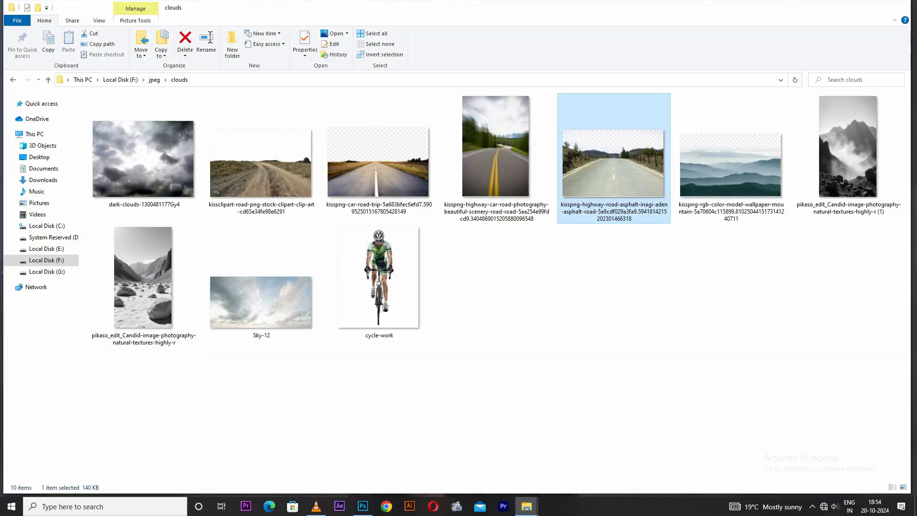
Place the cycle-work image above the road layer, scale it to about 17.9% and centre it on the road.
left_click_drag(378, 277, 416, 267)
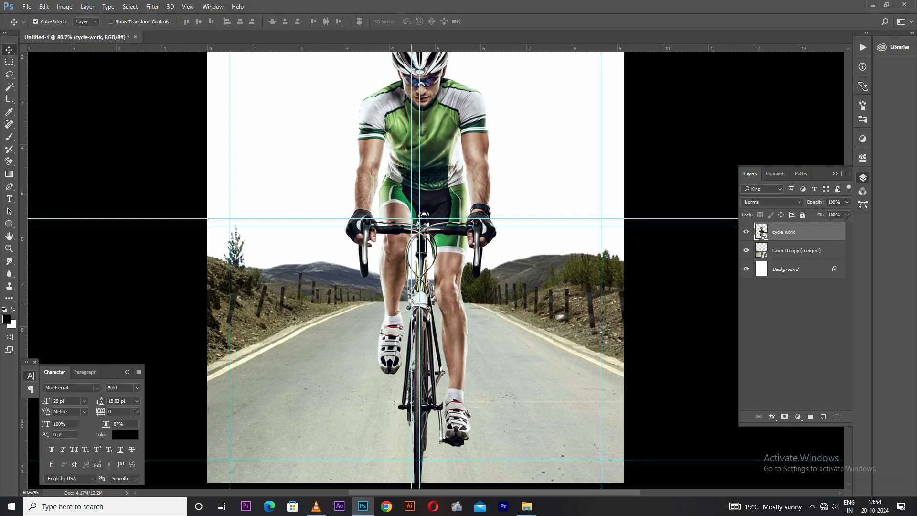
key("ctrl+0")
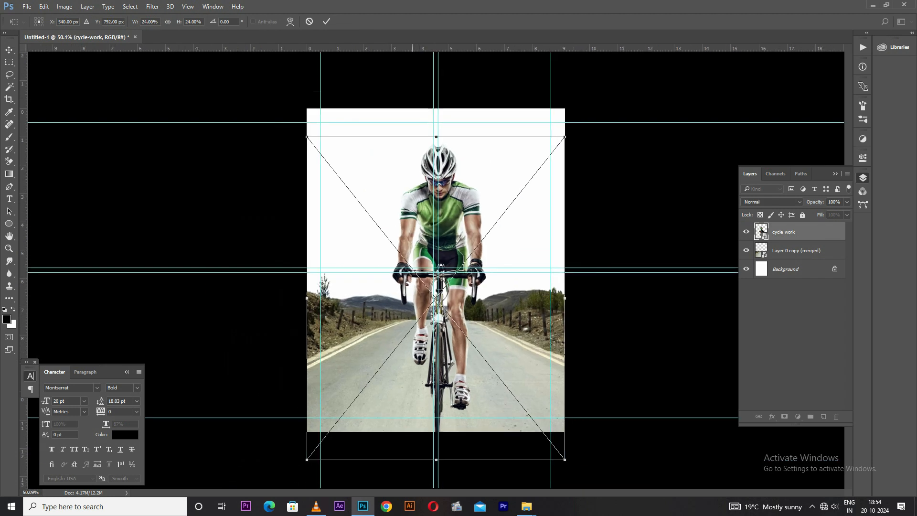
left_click_drag(565, 137, 559, 181)
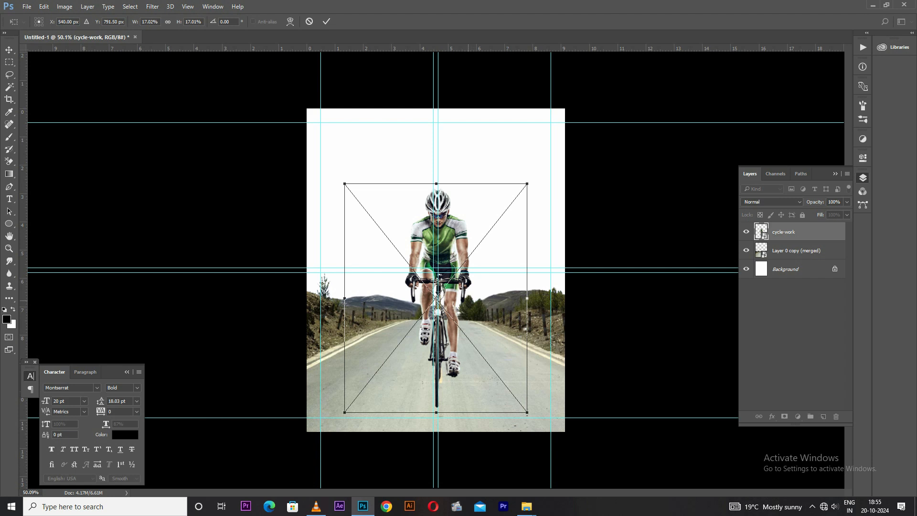
left_click_drag(471, 279, 471, 284)
left_click_drag(527, 188, 531, 183)
left_click_drag(468, 280, 470, 285)
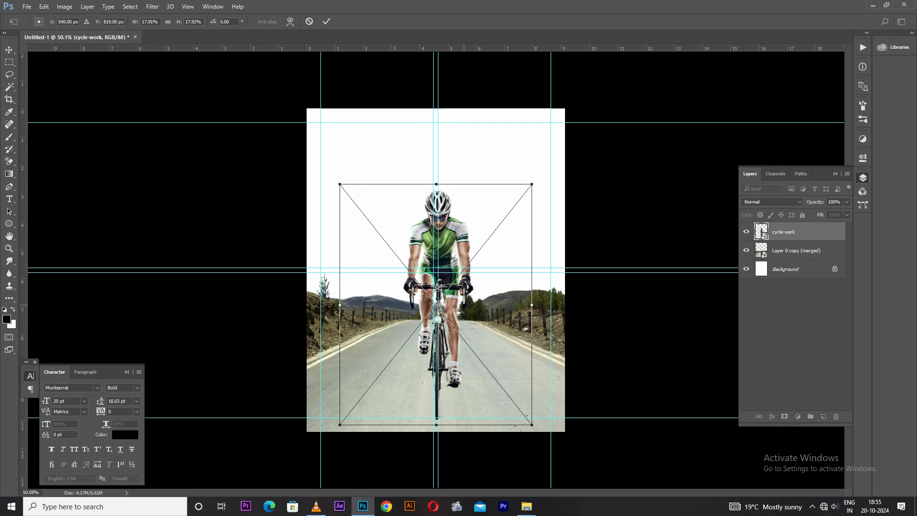
key("Return")
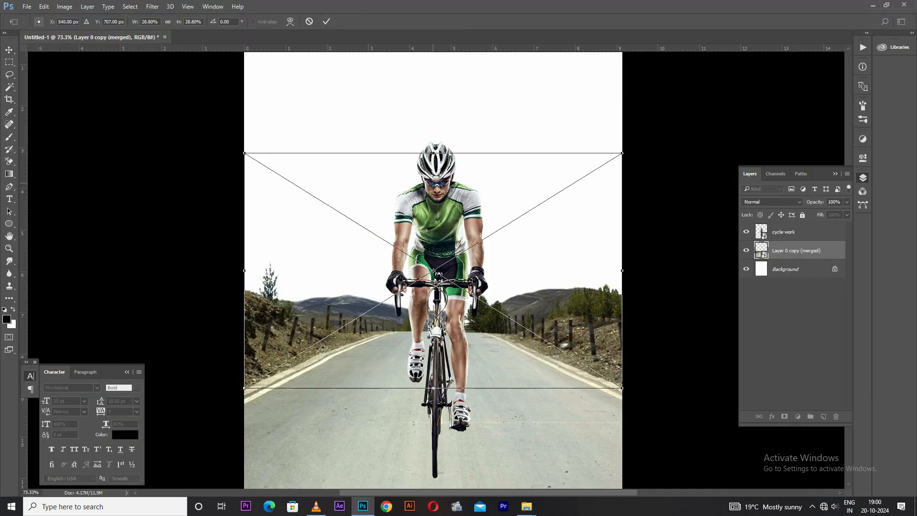
Place the mountain image at about Y 452 px and order its layer beneath the road layer.
scroll(482, 313, "down", 2)
left_click_drag(483, 317, 480, 224)
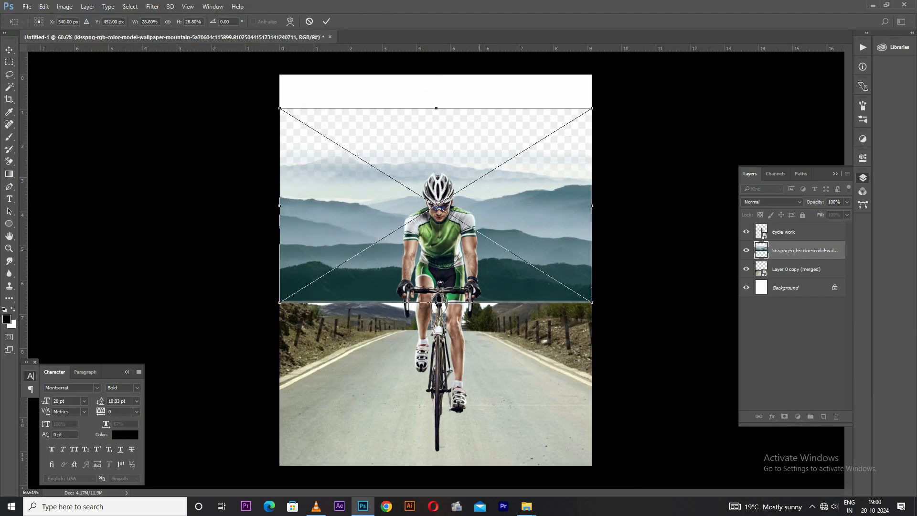
key("Return")
key("ctrl+bracketleft")
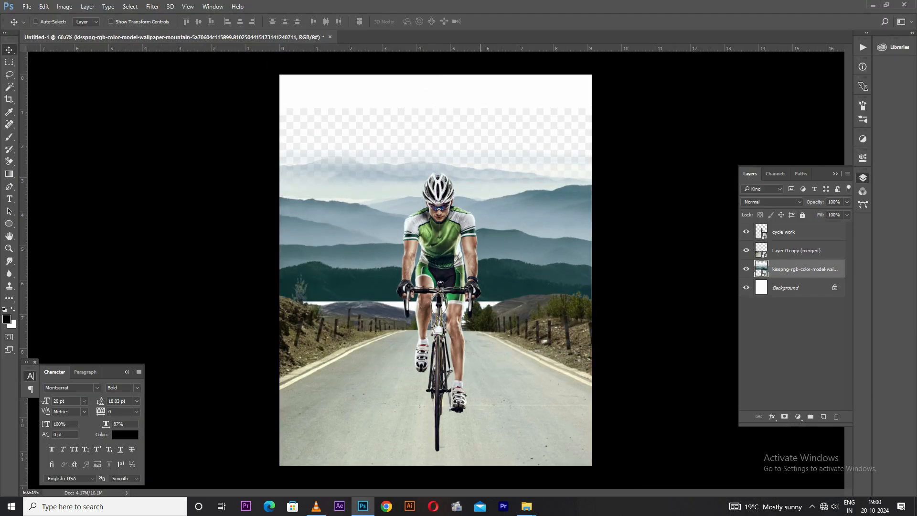
Enlarge the mountain image beyond the canvas sides and reposition it so its ridges fill the area behind the cyclist.
key("ctrl+t")
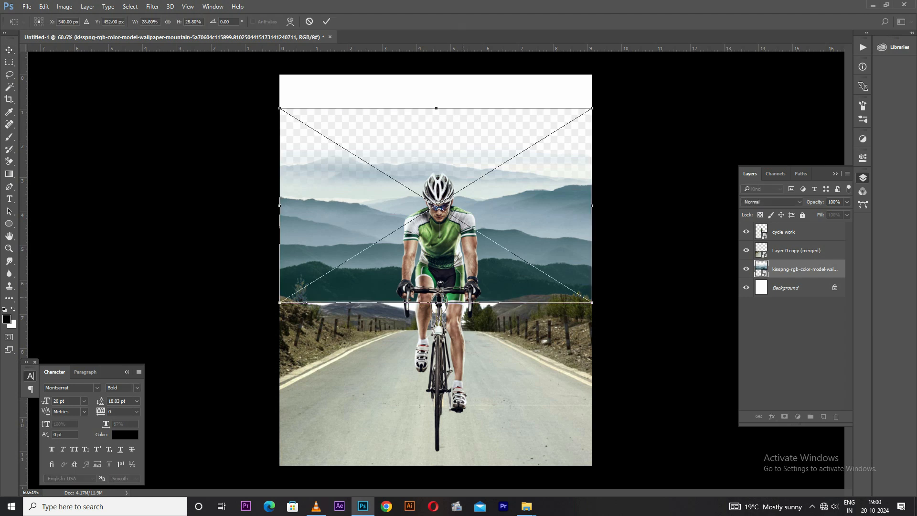
left_click_drag(592, 305, 641, 367)
left_click_drag(537, 309, 537, 292)
key("alt+shift")
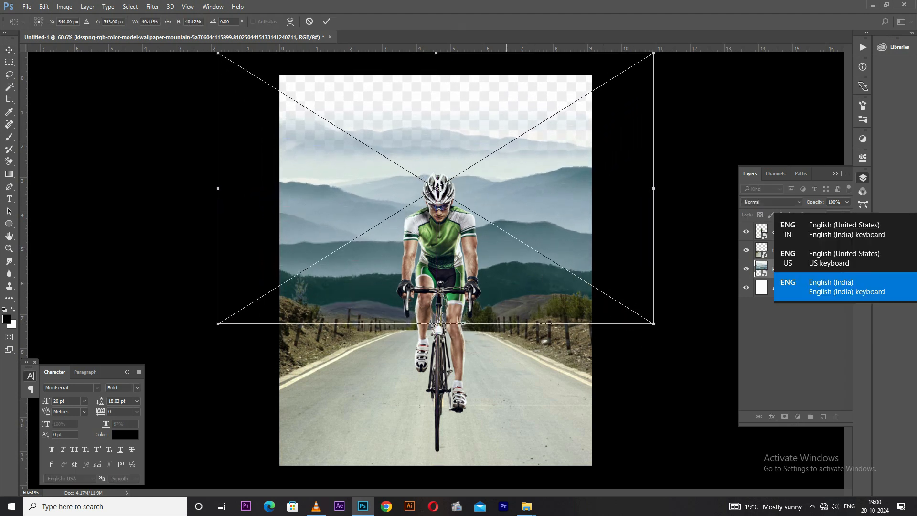
scroll(505, 277, "down", 3)
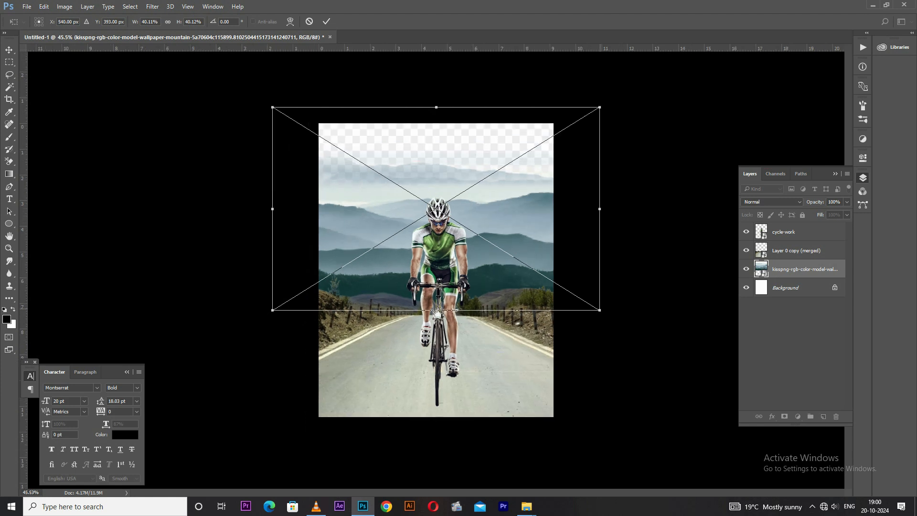
left_click_drag(600, 311, 628, 322)
left_click_drag(511, 252, 550, 262)
key("Return")
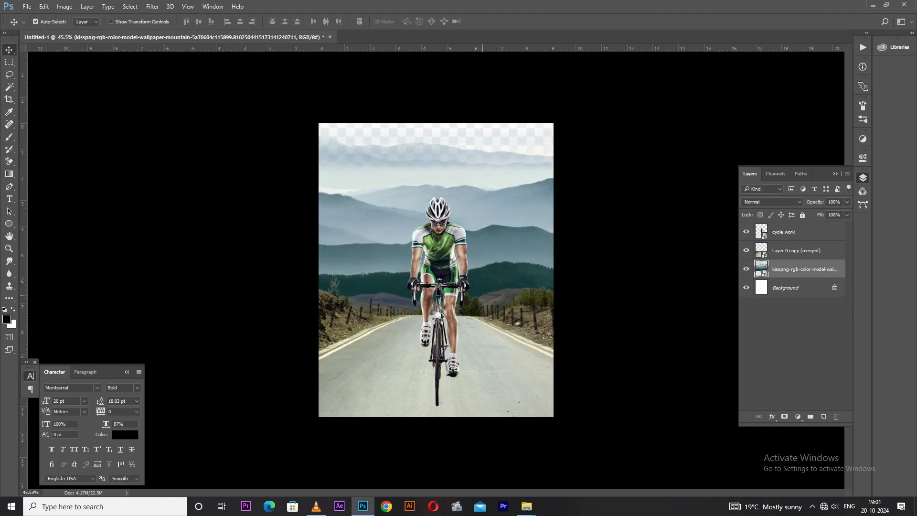
scroll(438, 270, "up", 3)
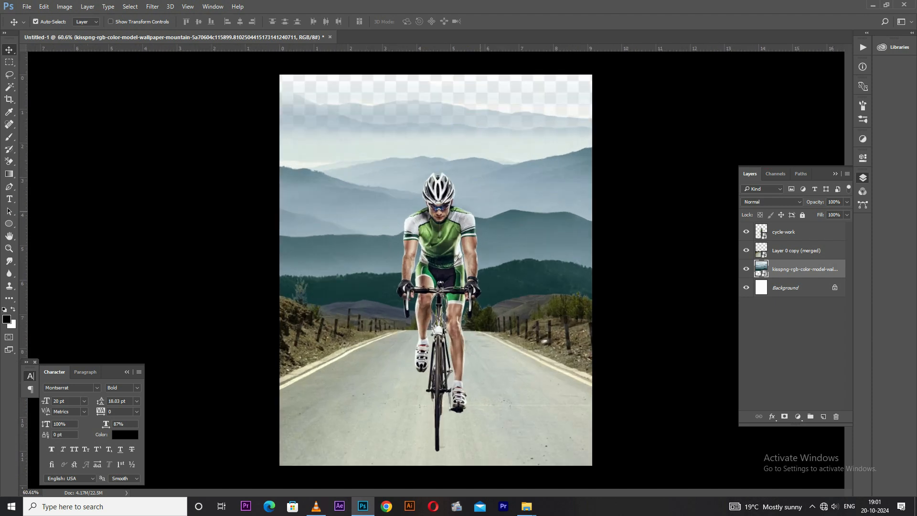
left_click_drag(497, 220, 488, 236)
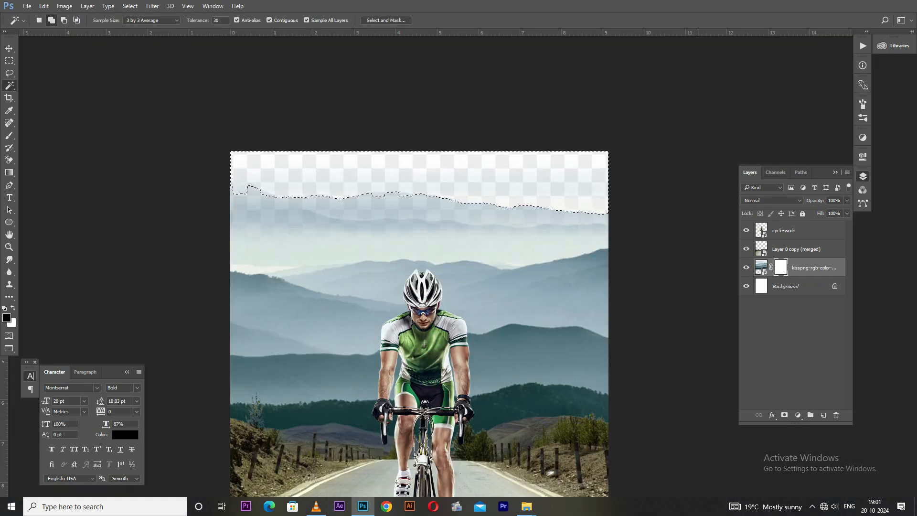
Paint black on the mountain layer's mask across the selected checkered sky with a 400 px brush, and deselect.
key("b")
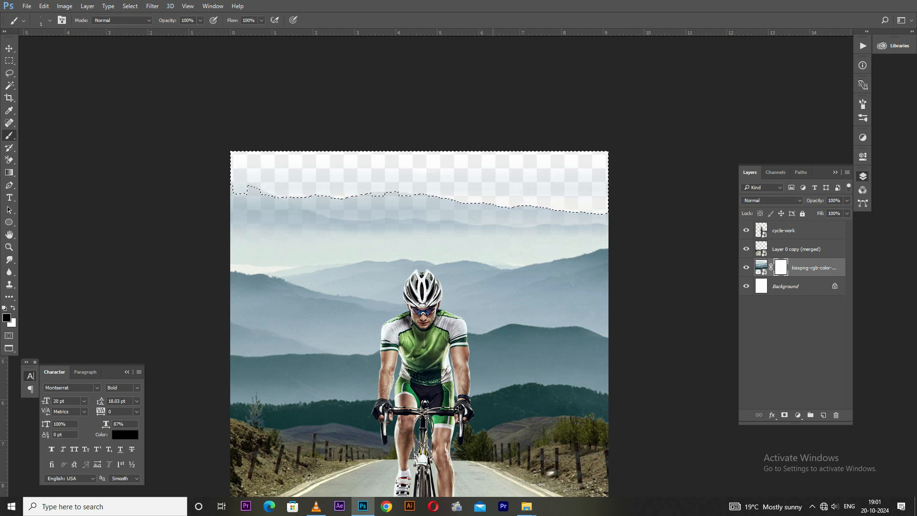
key("bracketright")
key("bracketright")
key("bracketright")
key("bracketright")
key("bracketright")
key("bracketright")
key("bracketright")
key("bracketright")
key("bracketright")
key("bracketright")
key("bracketright")
key("bracketright")
key("bracketright")
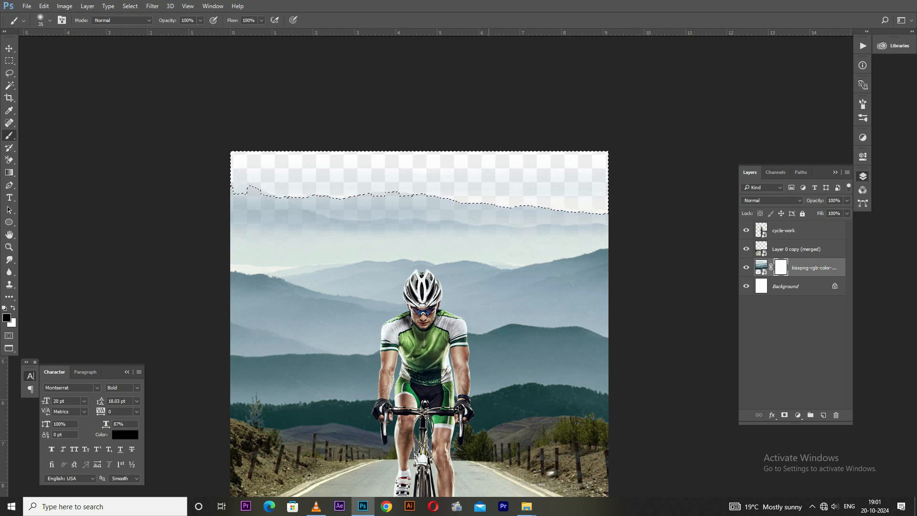
key("bracketright")
key("bracketright")
key("bracketright")
key("bracketright")
key("bracketright")
key("bracketright")
key("bracketright")
key("bracketright")
key("bracketright")
key("bracketright")
key("bracketright")
key("bracketright")
key("bracketright")
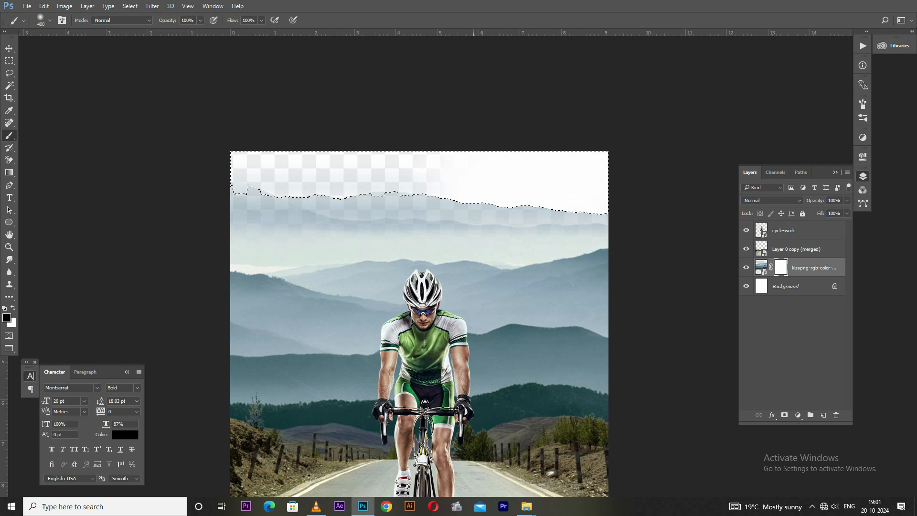
left_click_drag(474, 177, 280, 178)
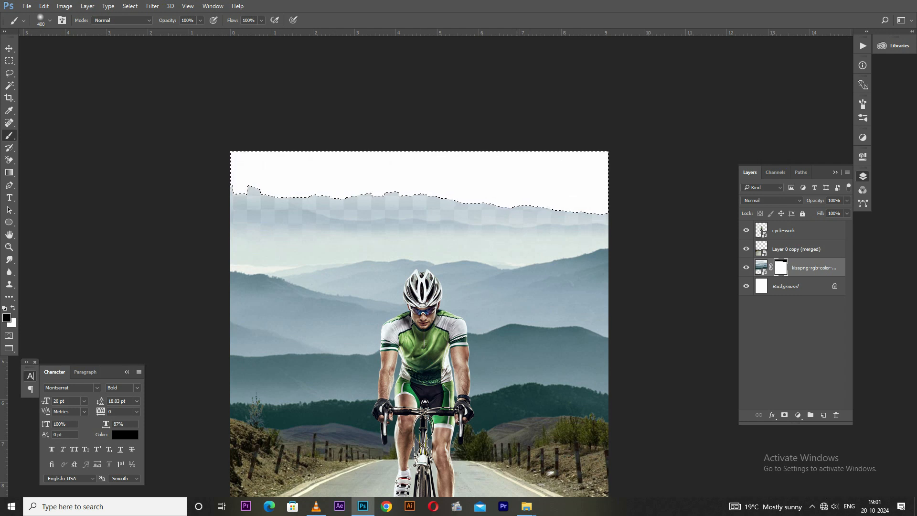
key("ctrl+d")
Draw a black-to-transparent linear gradient downward on the mountain layer's mask to fade out the farthest ridges.
key("g")
key("alt")
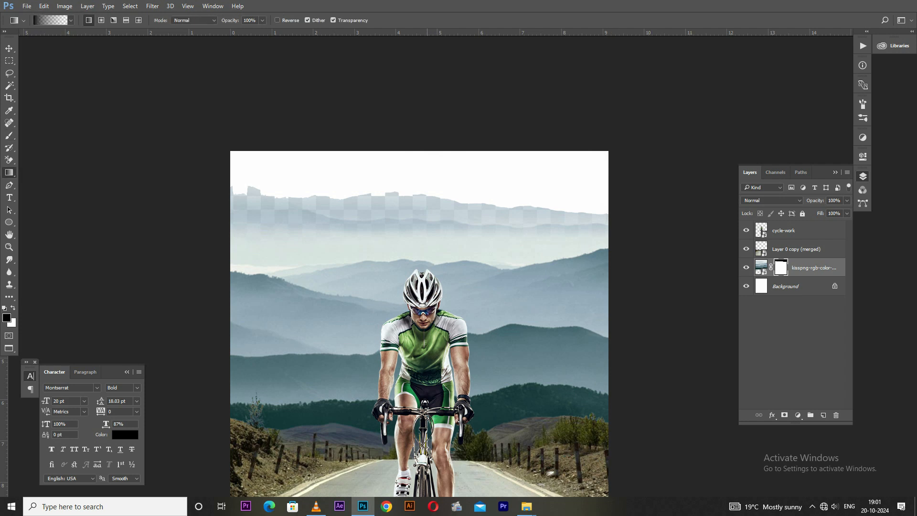
left_click_drag(423, 189, 425, 259)
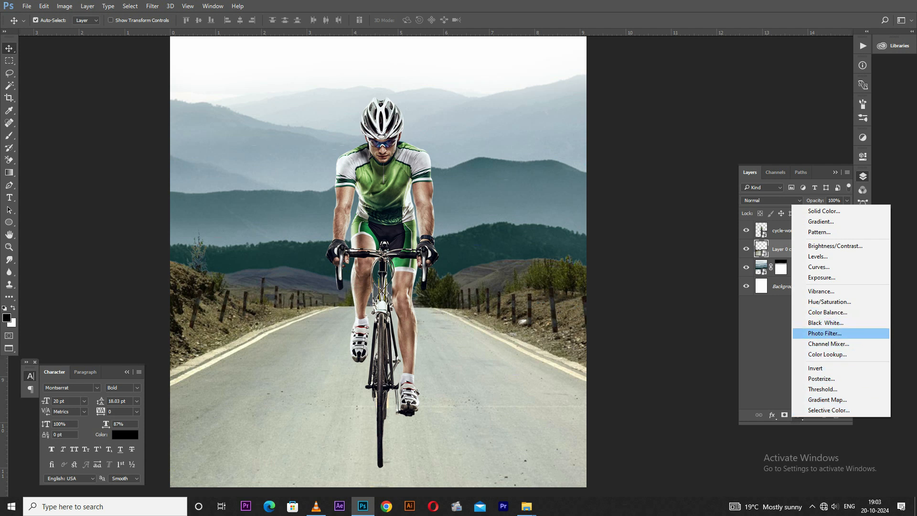
left_click(829, 343)
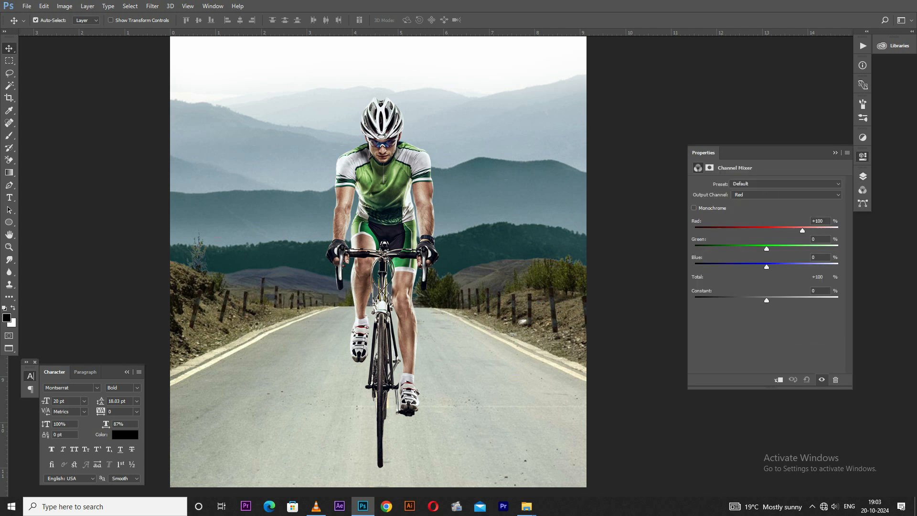
left_click(786, 195)
left_click(786, 201)
left_click(835, 153)
left_click(64, 6)
mouse_move(79, 30)
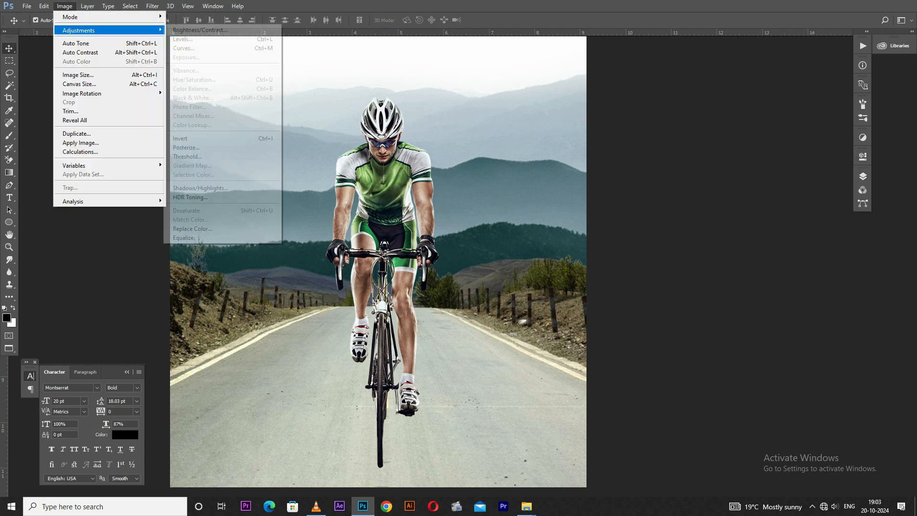
left_click(482, 105)
left_click(863, 176)
key("Delete")
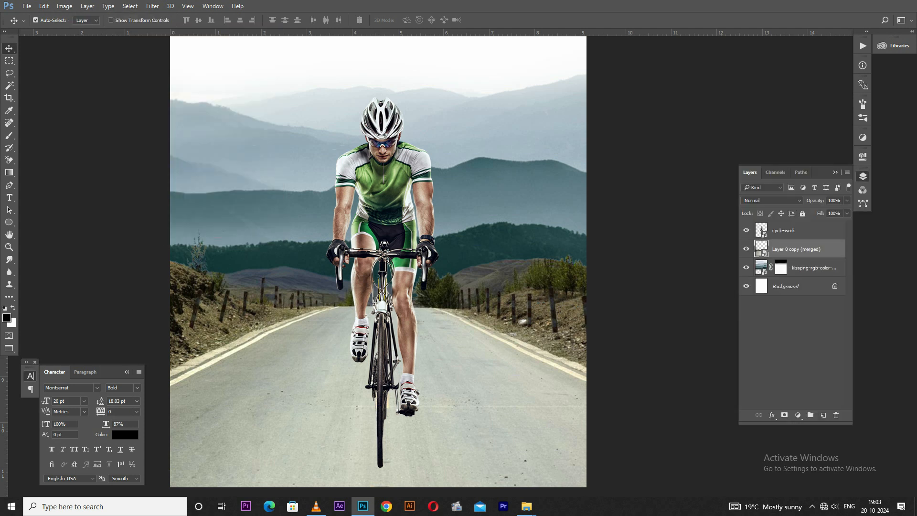
Start a Selective Color adjustment on the road layer and tune its Yellows range, raising the cyan amount.
left_click(65, 6)
mouse_move(79, 30)
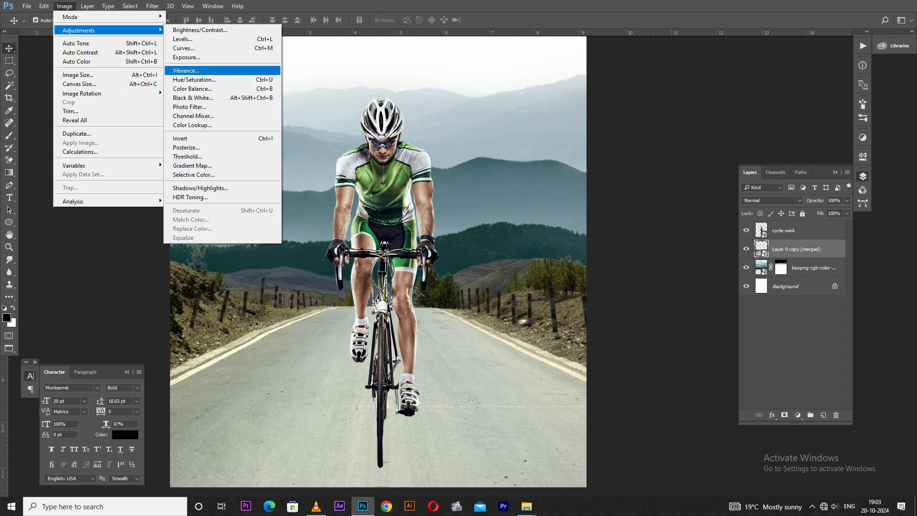
left_click(194, 174)
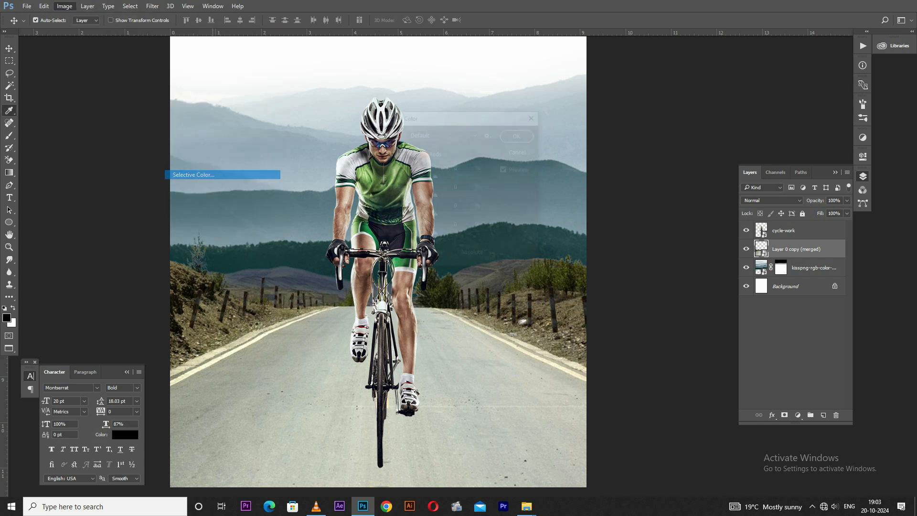
left_click(450, 153)
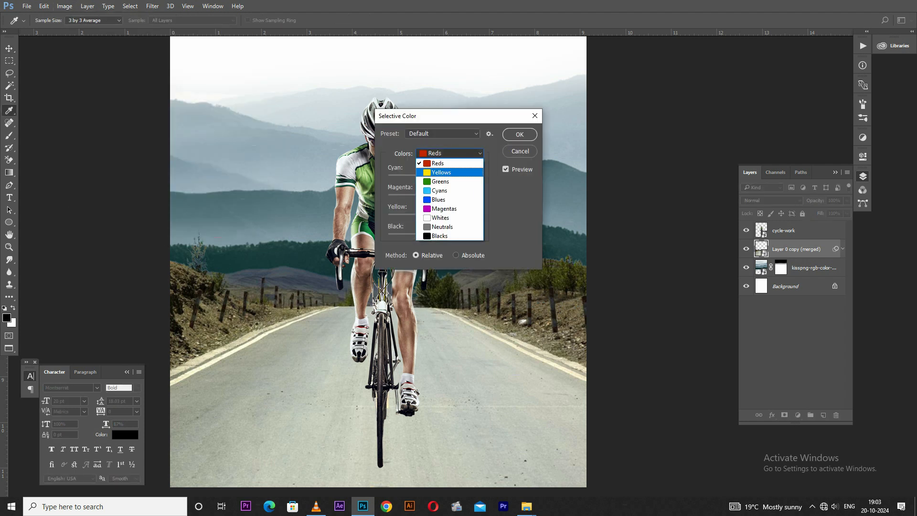
left_click(447, 172)
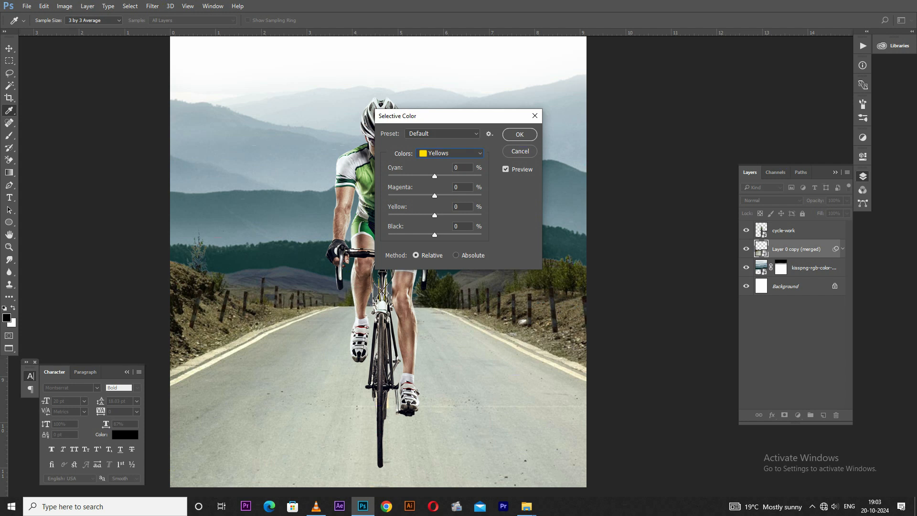
left_click_drag(435, 176, 453, 176)
key("Tab")
key("Tab")
key("Down")
left_click_drag(435, 236, 406, 216)
Go through the Greens and Cyans ranges of the road layer's Selective Color adjustment.
left_click(450, 154)
left_click(447, 181)
key("shift+Tab")
key("shift+Tab")
key("Tab")
left_click(450, 153)
left_click(444, 182)
left_click(450, 153)
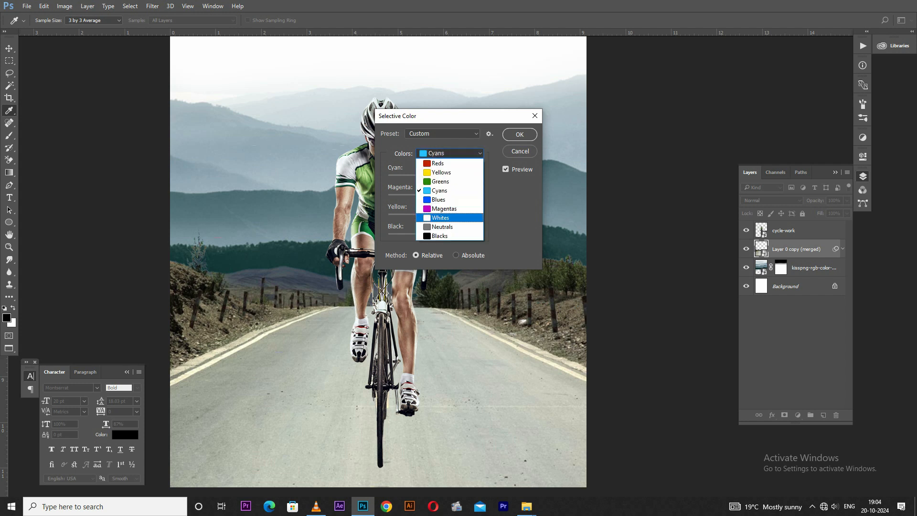
Set the Neutrals range of the Selective Color adjustment to cyan +3% and magenta +4%.
left_click(442, 227)
mouse_move(435, 177)
left_mouse_down()
mouse_move(445, 176)
mouse_move(437, 176)
left_mouse_up()
key("Tab")
key("Up")
key("Up")
key("Up")
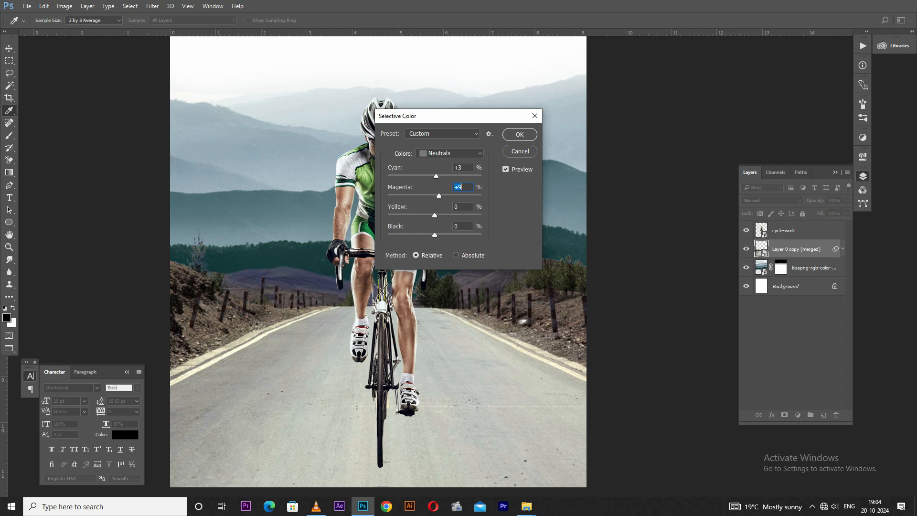
key("Up")
key("Up")
key("Up")
key("Up")
key("Up")
key("Up")
Set the Neutrals range to yellow -1% and black +18%, and apply the Selective Color adjustment.
key("Tab")
key("shift+Up")
key("Up")
key("shift+Down")
key("shift+Down")
key("Down")
key("Down")
key("Down")
key("Down")
key("Down")
key("Down")
key("Down")
key("Down")
key("Down")
key("Down")
key("Down")
key("Down")
key("Down")
key("Down")
key("Down")
key("Tab")
key("shift+Up")
key("Up")
key("Up")
key("Up")
key("Up")
key("Up")
key("Up")
key("Up")
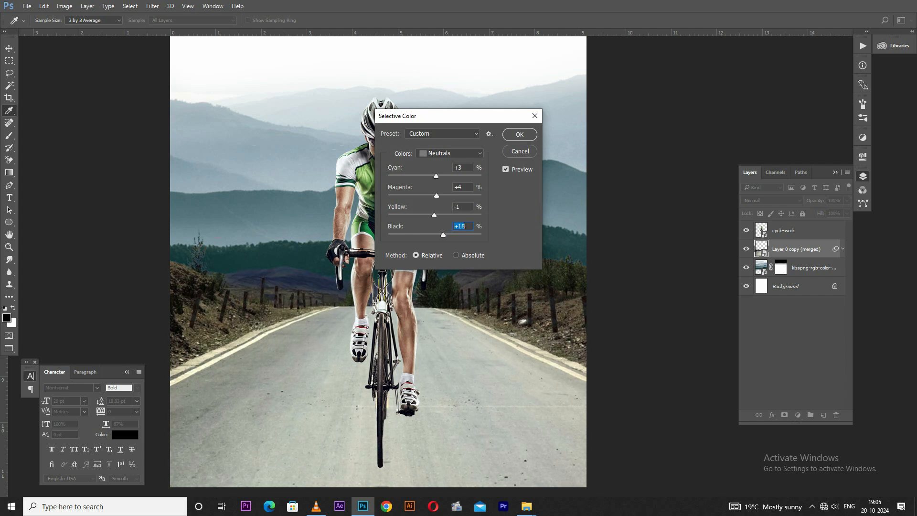
key("Return")
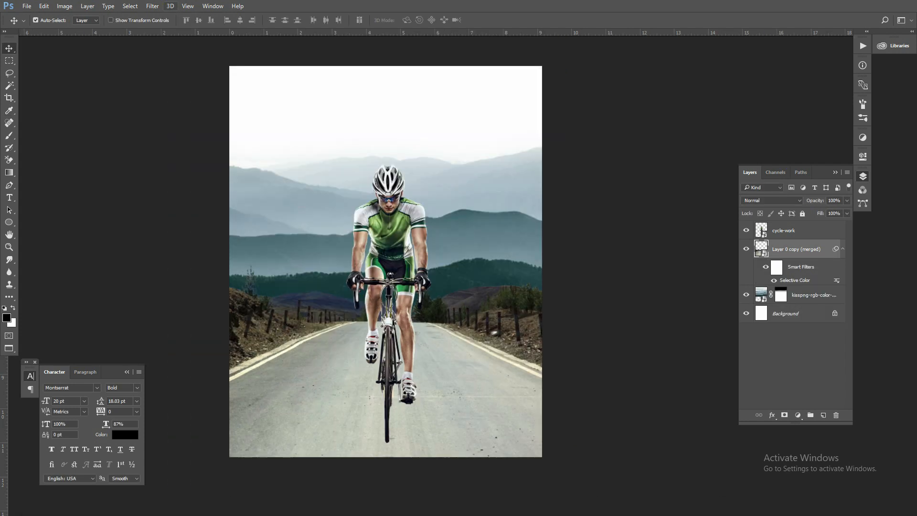
left_click(153, 6)
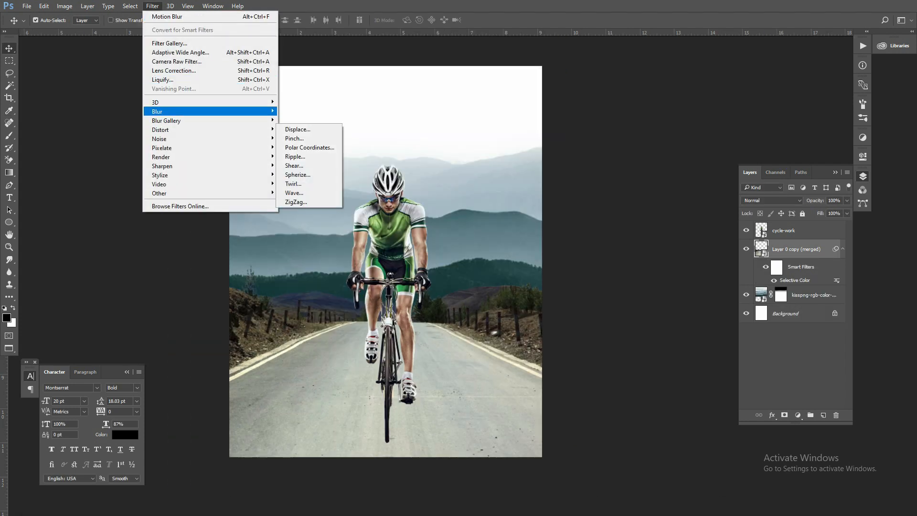
mouse_move(191, 112)
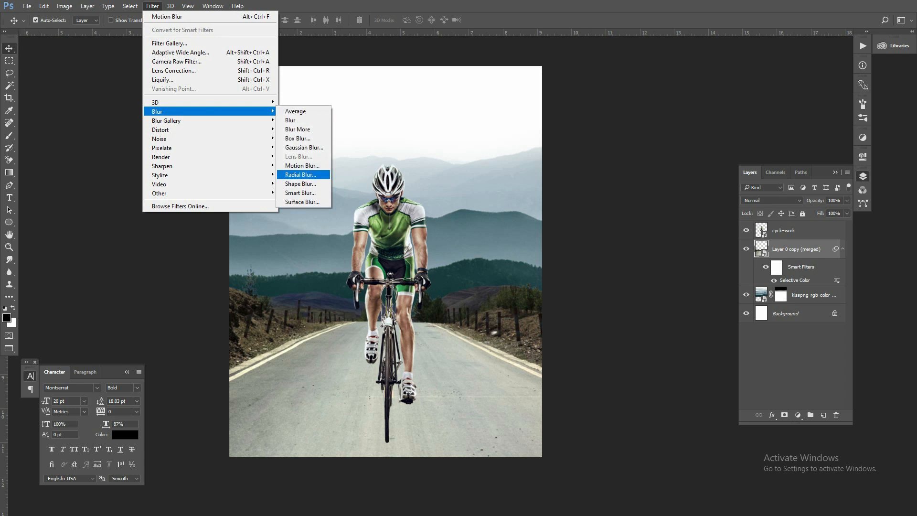
left_click(302, 165)
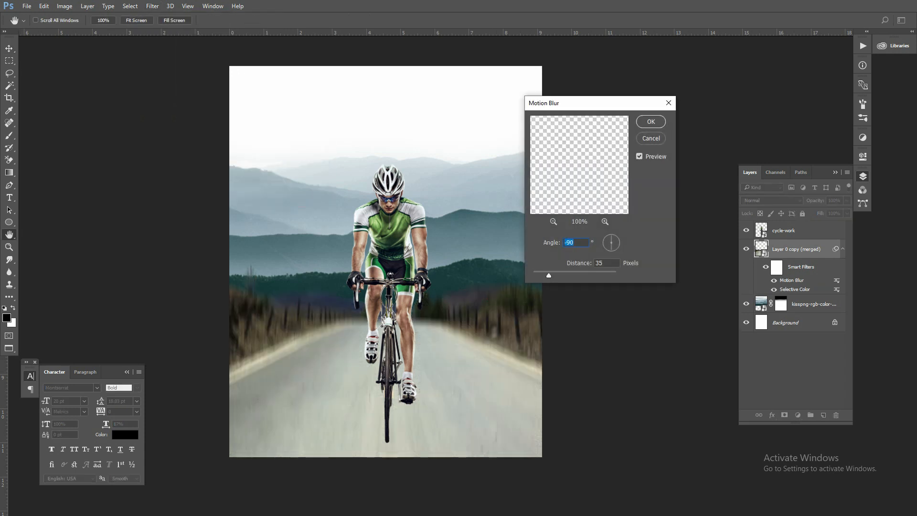
key("Escape")
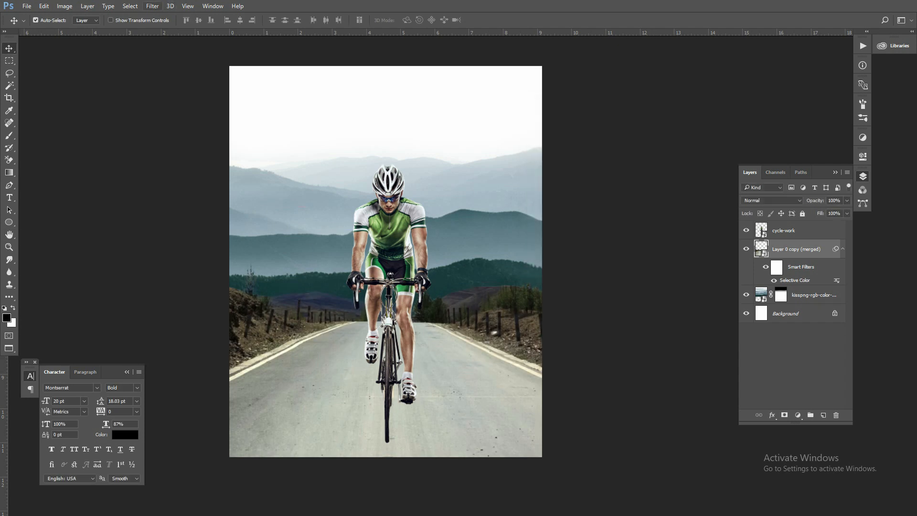
Start a Path Blur on the road layer and run its path vertically from the top of the front wheel to below the canvas.
left_click(153, 5)
mouse_move(167, 120)
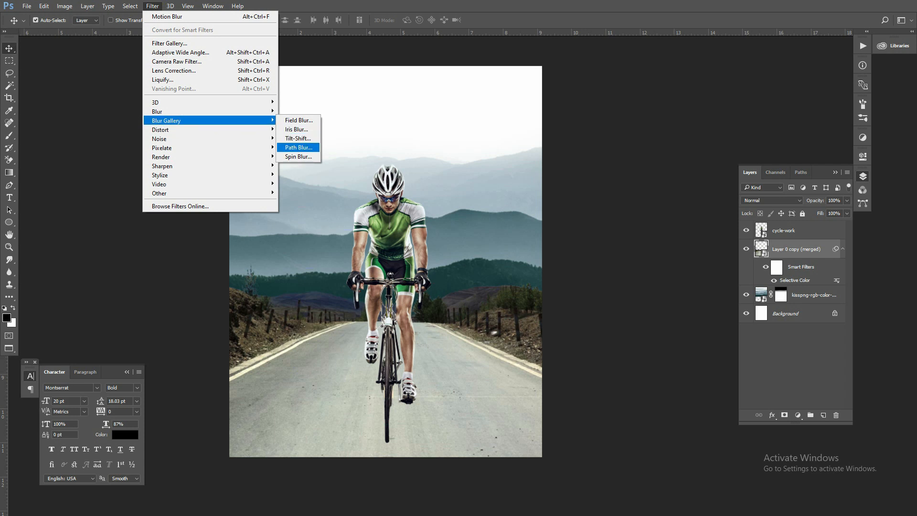
left_click(299, 147)
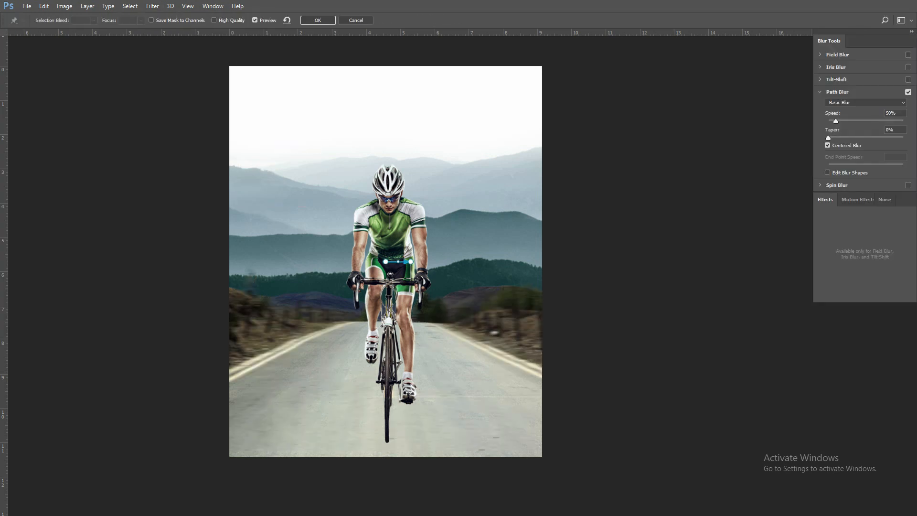
left_click_drag(411, 262, 458, 204)
left_click_drag(391, 183, 394, 183)
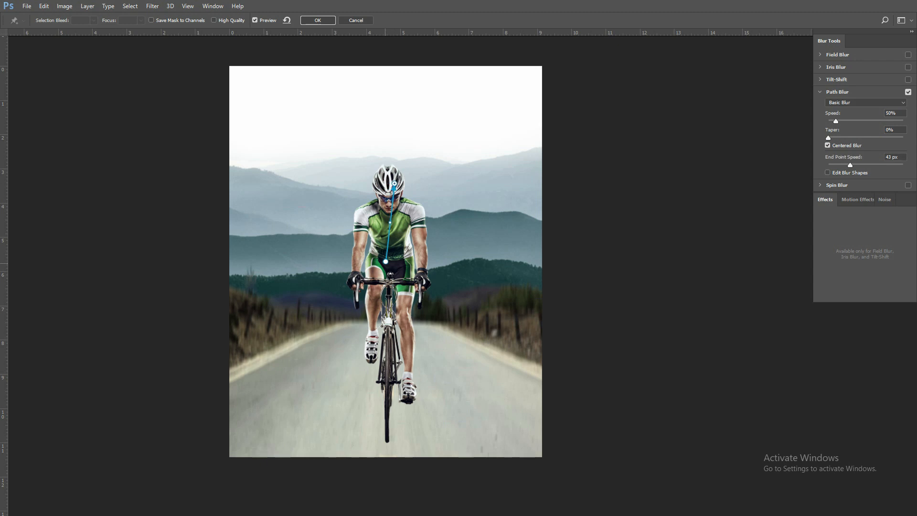
left_click_drag(385, 261, 387, 454)
left_click_drag(395, 183, 388, 330)
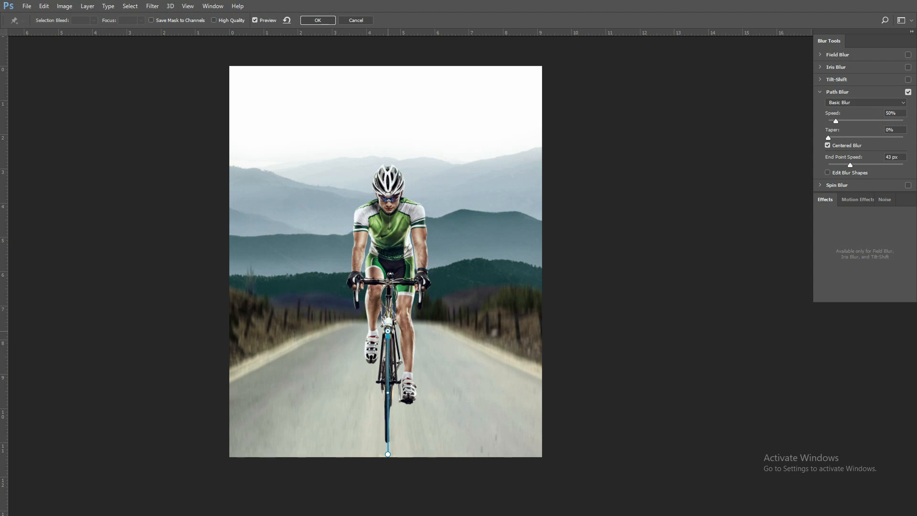
left_click_drag(388, 454, 388, 477)
left_click_drag(388, 331, 388, 324)
mouse_move(388, 324)
left_mouse_down()
mouse_move(391, 310)
mouse_move(391, 333)
left_mouse_up()
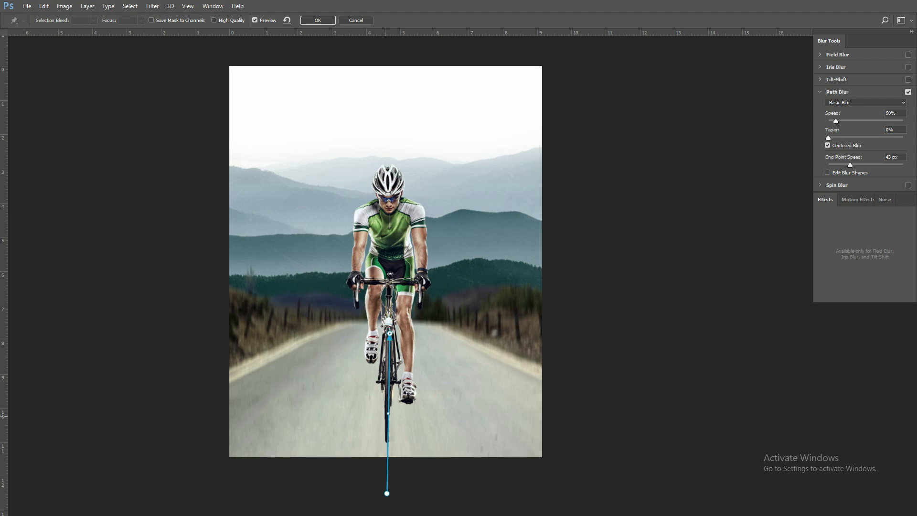
Add points to the blur path along the wheel and extend it between the cyclist's face and the canvas's lower edge.
left_click_drag(388, 413, 390, 351)
left_click_drag(387, 494, 387, 435)
left_click_drag(390, 351, 389, 403)
left_click(390, 348)
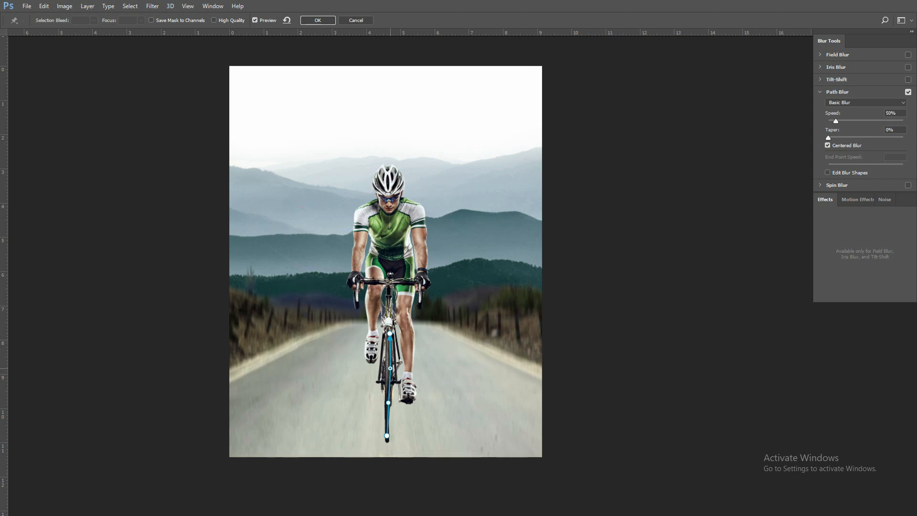
left_click_drag(389, 340, 390, 210)
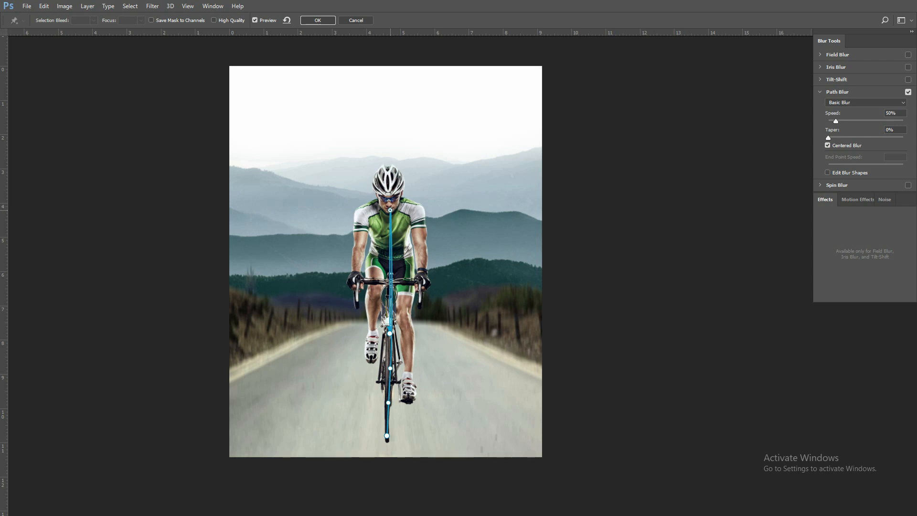
left_click_drag(387, 435, 389, 448)
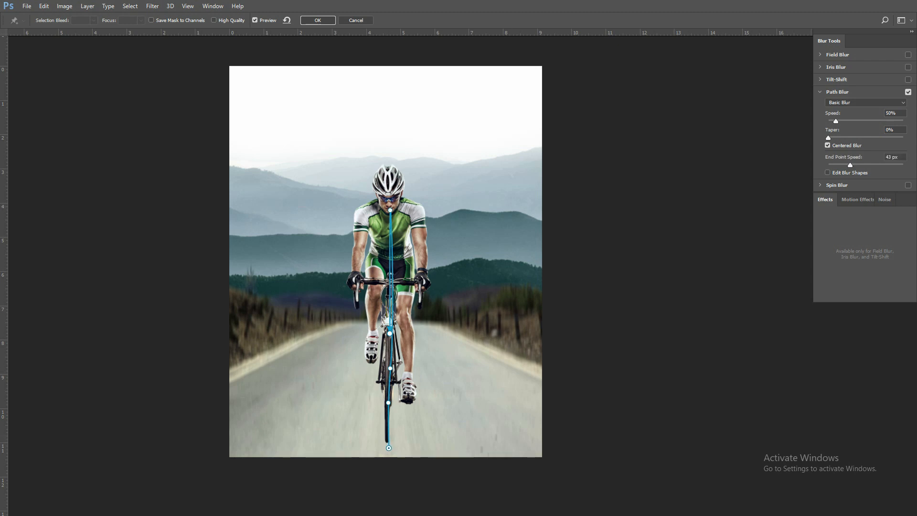
Set the Path Blur speed to 29%, taper to 4% and end point speed to 18 px, and apply it.
left_click_drag(836, 121, 832, 121)
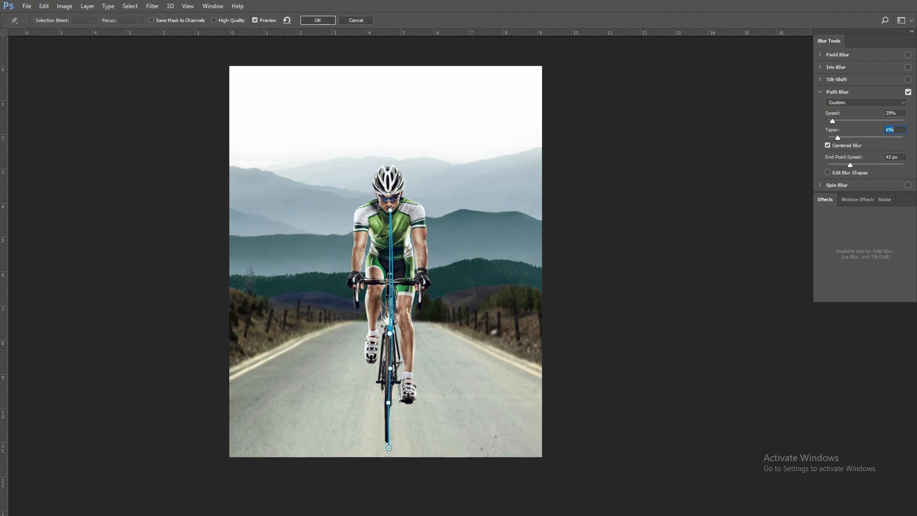
left_click_drag(829, 138, 845, 165)
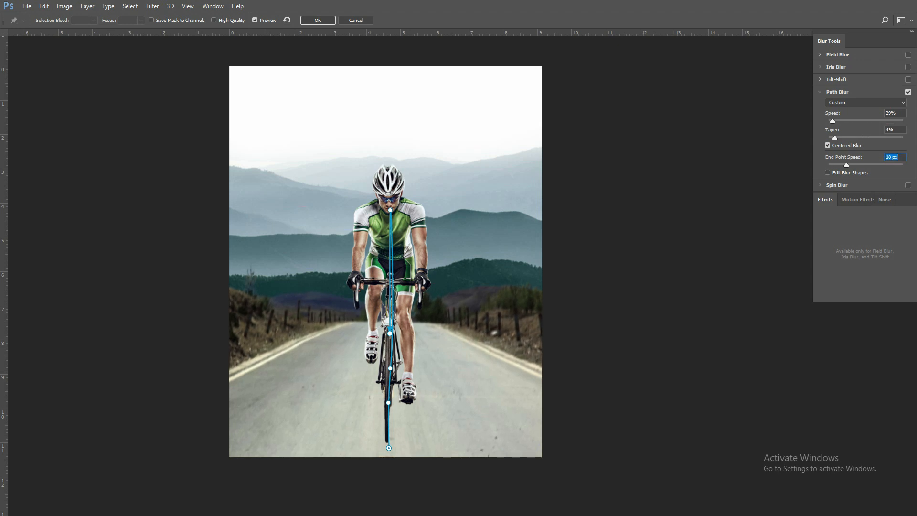
left_click(317, 20)
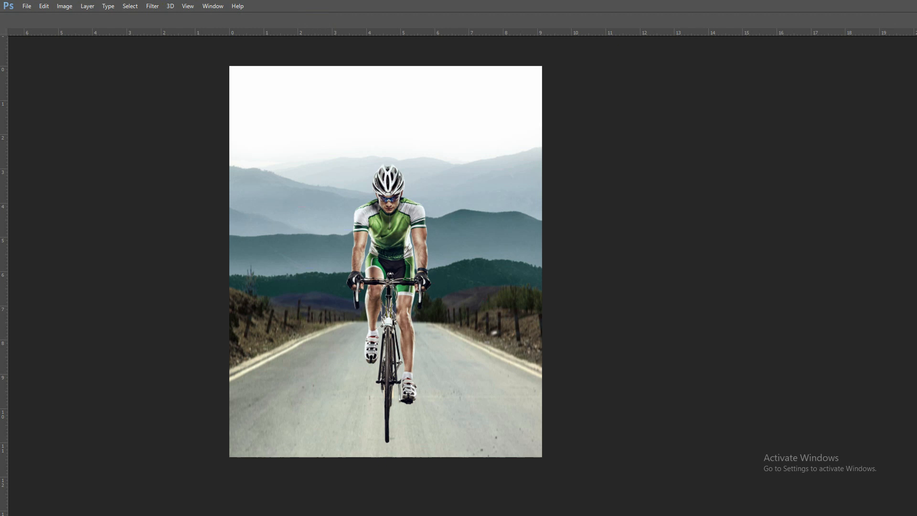
Examine the whole composite in full-screen mode and return to the editing interface.
key("ctrl+minus")
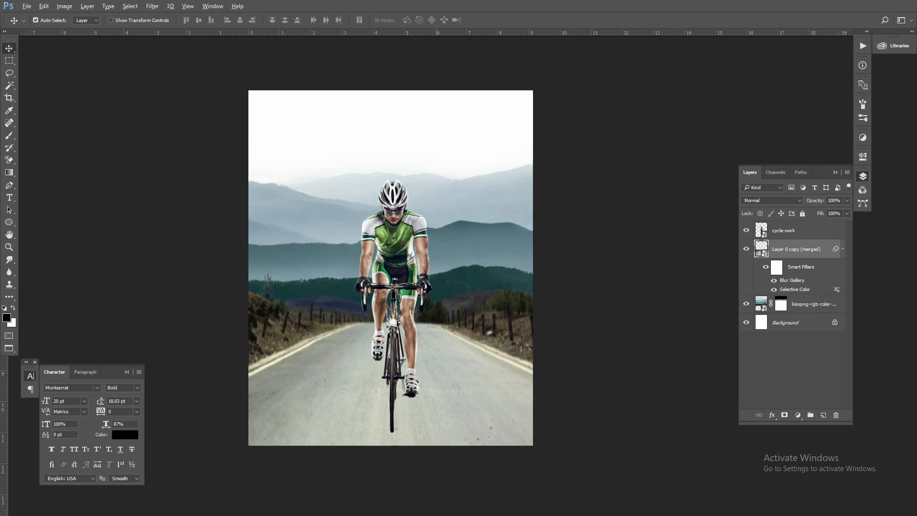
scroll(420, 244, "down", 1)
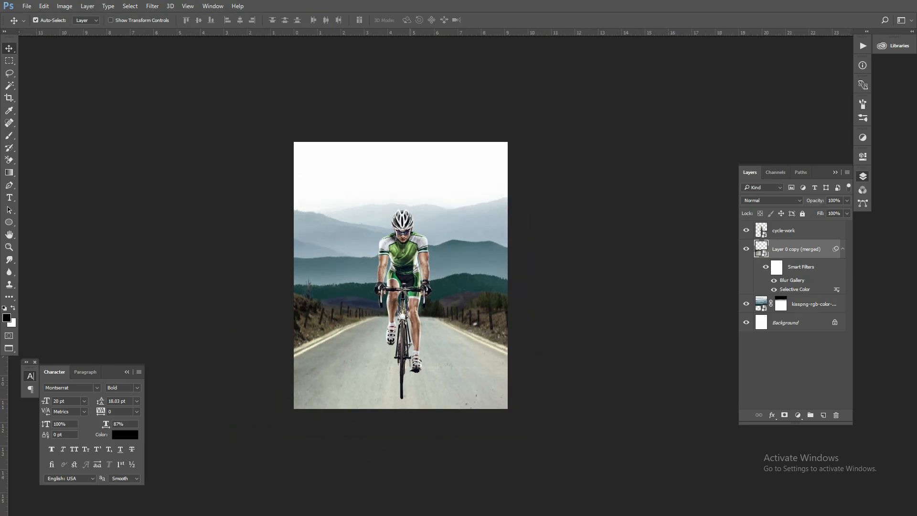
scroll(420, 244, "up", 2)
key("f")
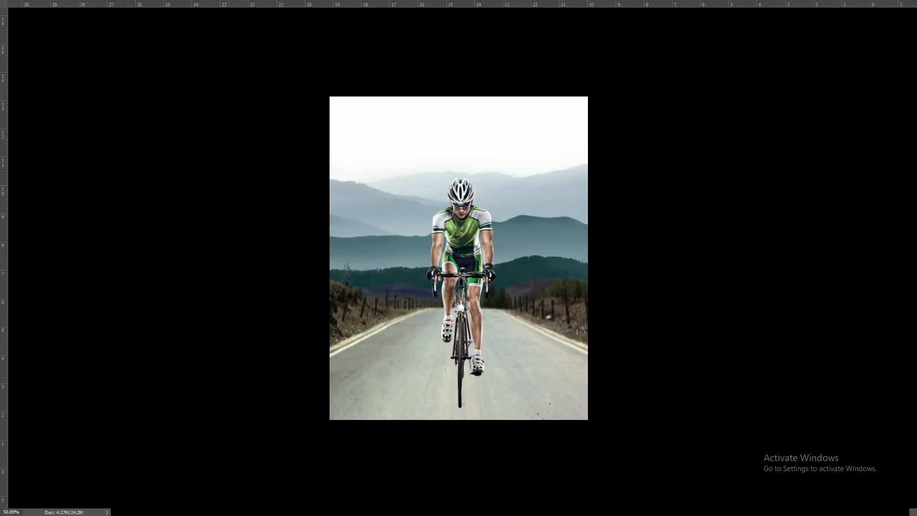
key("f")
key("alt+f")
Place the Sky-12 image from the clouds folder and move it up to about Y 206.5 px over the blank sky.
left_click(526, 506)
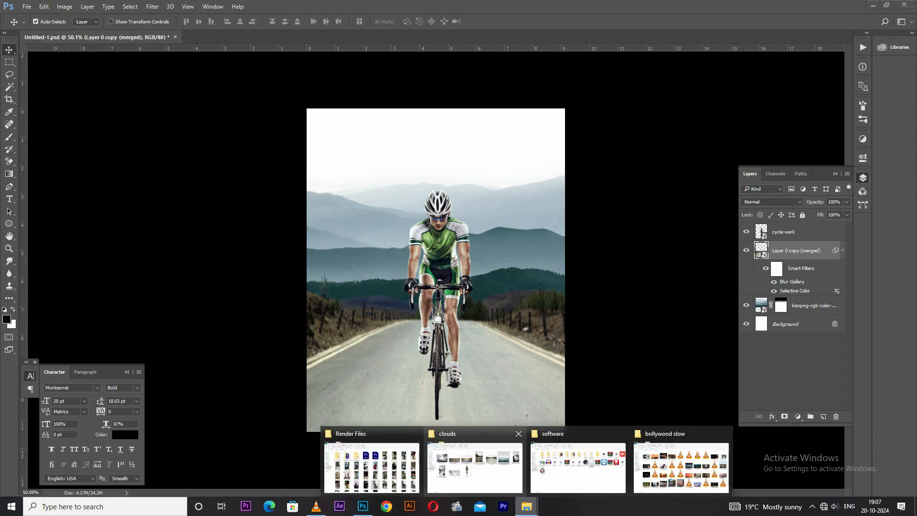
left_click(474, 469)
left_click(261, 301)
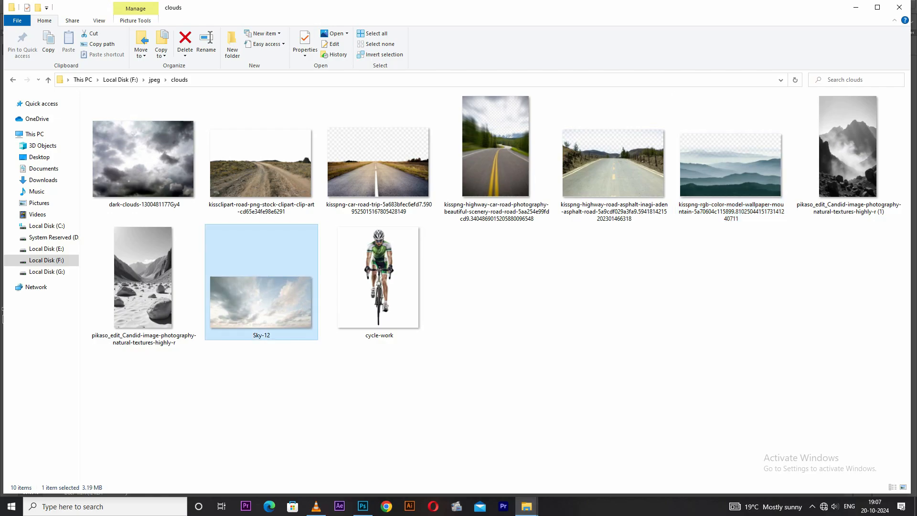
left_click_drag(263, 304, 338, 134)
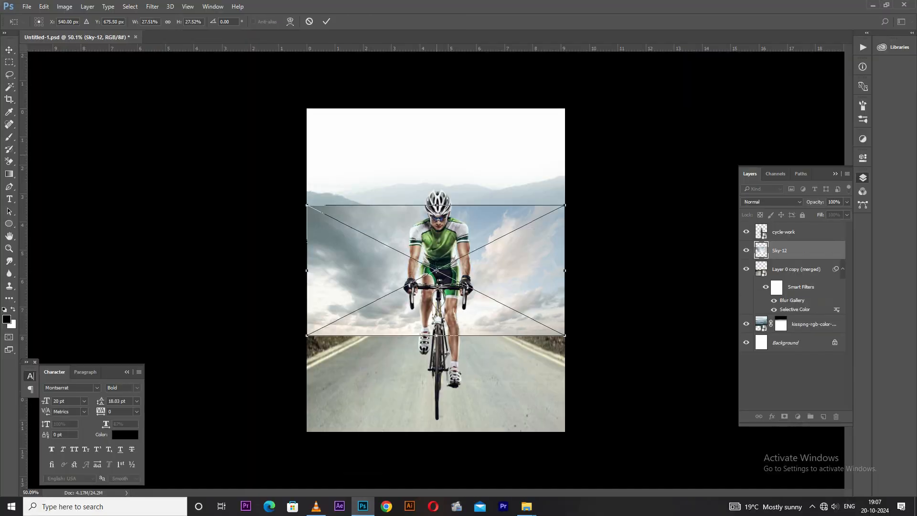
left_click_drag(486, 259, 490, 145)
key("Return")
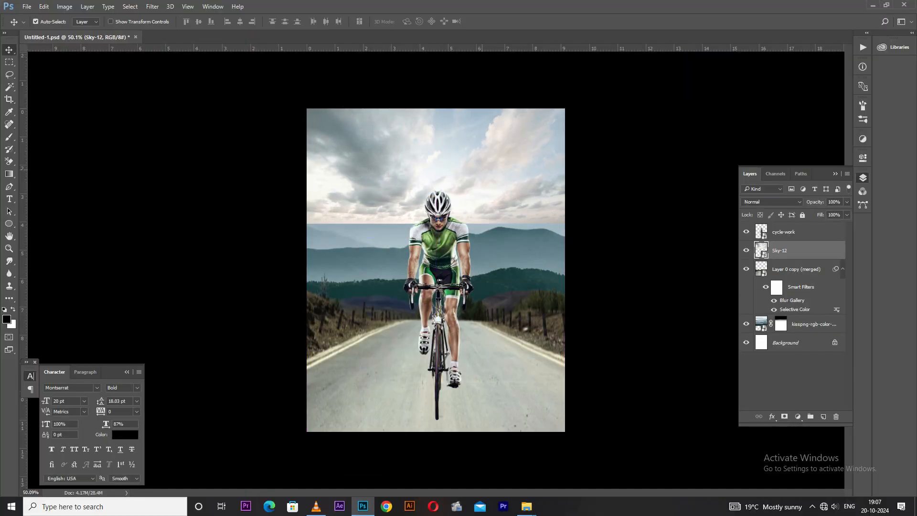
Order the Sky-12 layer directly above the Background, scale it to about 35.5% and position it at Y 256 px.
key("ctrl+shift+bracketleft")
key("ctrl+t")
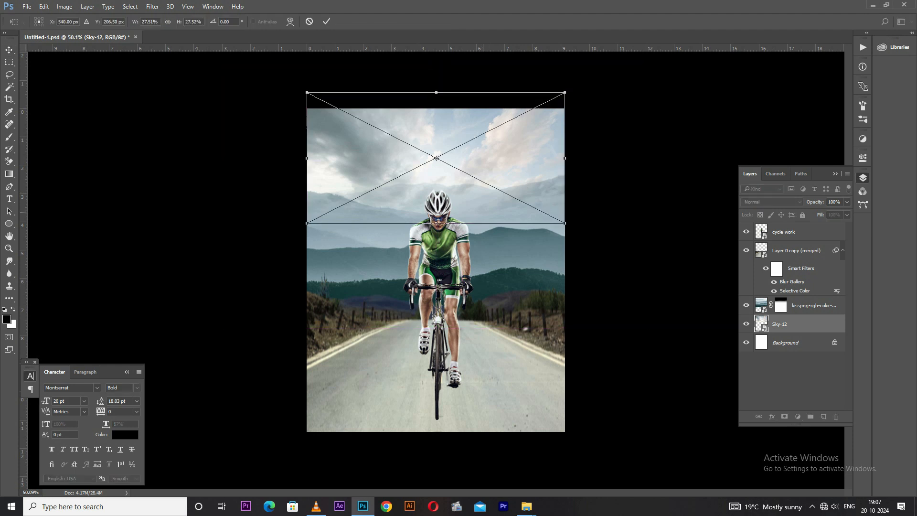
left_click_drag(566, 224, 603, 243)
left_click_drag(530, 207, 529, 217)
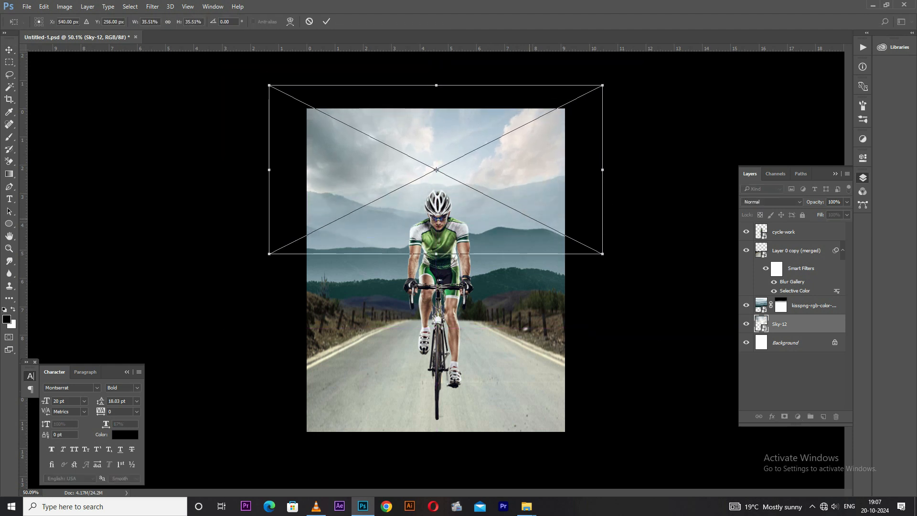
key("Return")
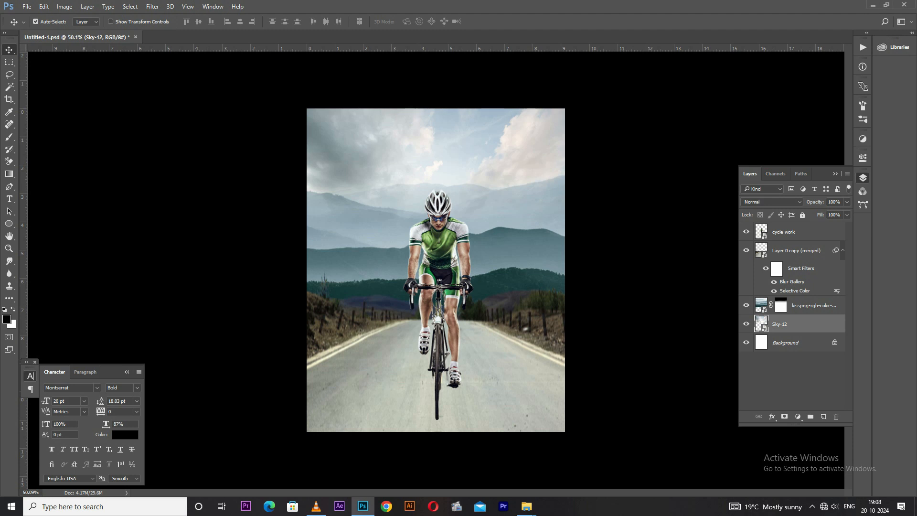
Add a mask to the Sky-12 layer and draw a black-to-transparent linear gradient upward to fade its lower part.
left_click(785, 417)
key("g")
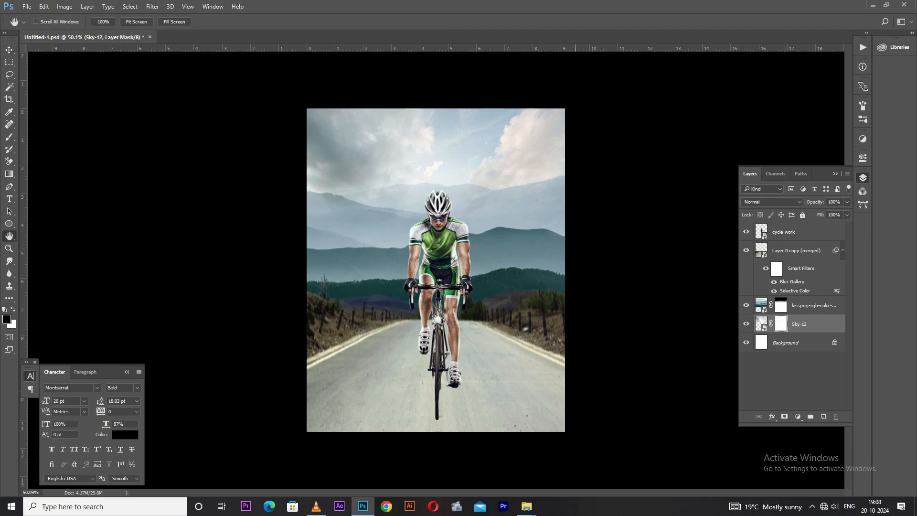
left_click_drag(449, 266, 448, 142)
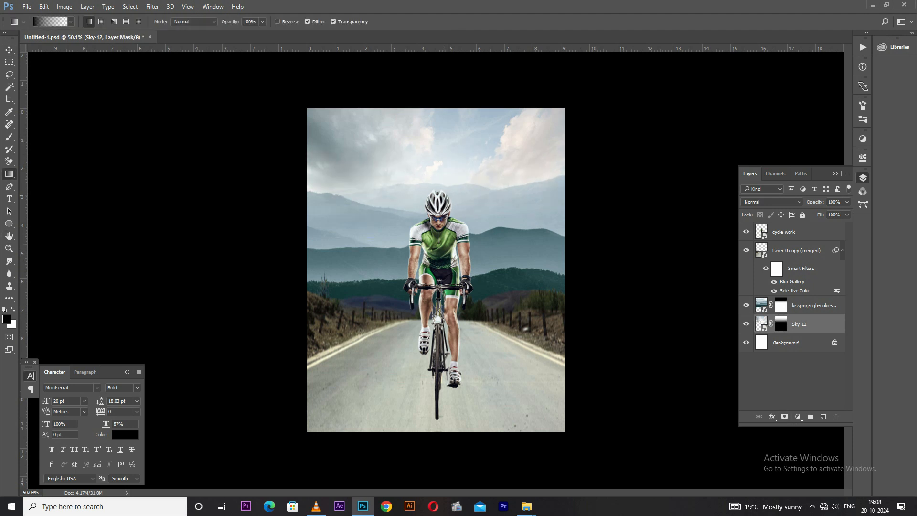
Draw another upward black-to-transparent linear gradient on the Sky-12 layer mask to fade the lower clouds further above the mountains.
left_click_drag(445, 191, 451, 140)
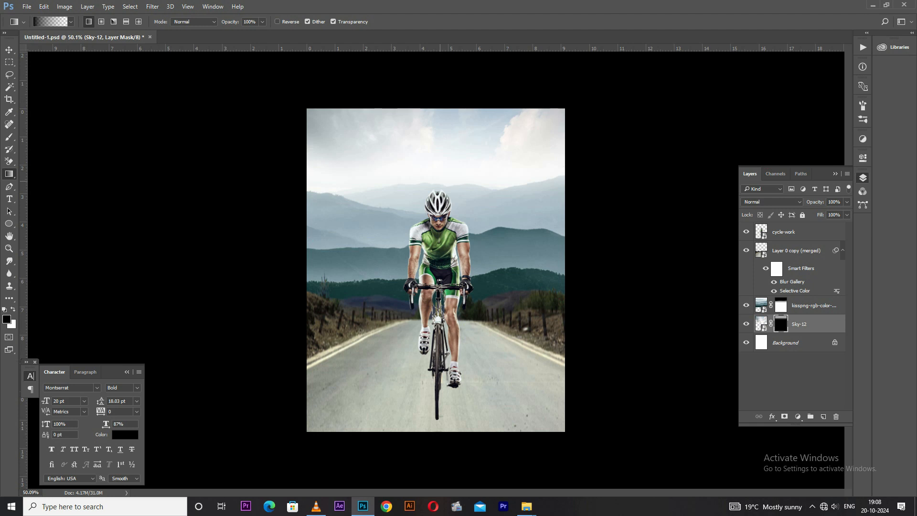
key("v")
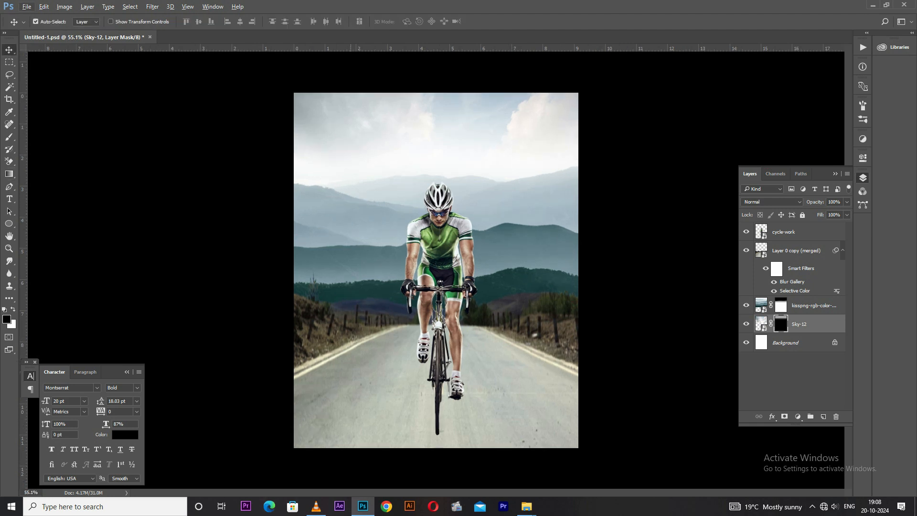
key("ctrl+plus")
scroll(446, 270, "down", 1)
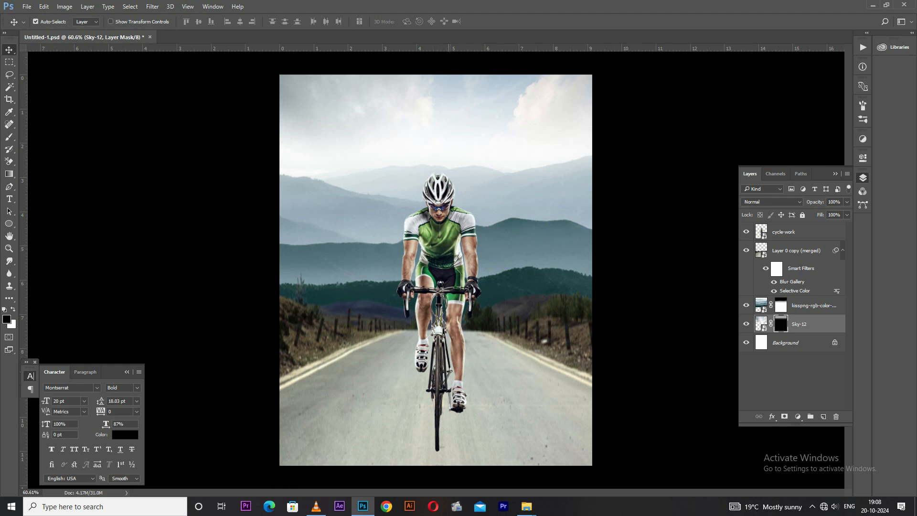
Add a Levels adjustment above the cycle-work layer with midtones at 0.72 and fine-tune the black and white input points.
right_click(450, 257)
left_click(470, 262)
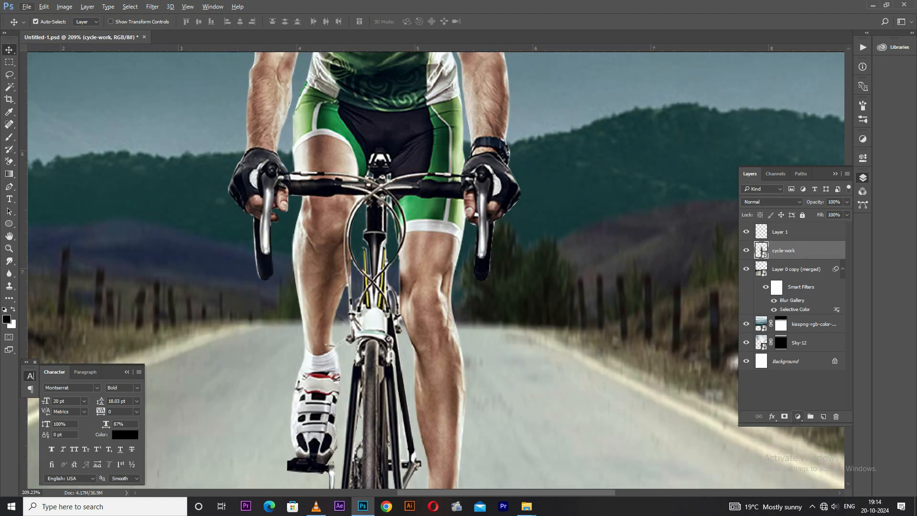
left_click(798, 416)
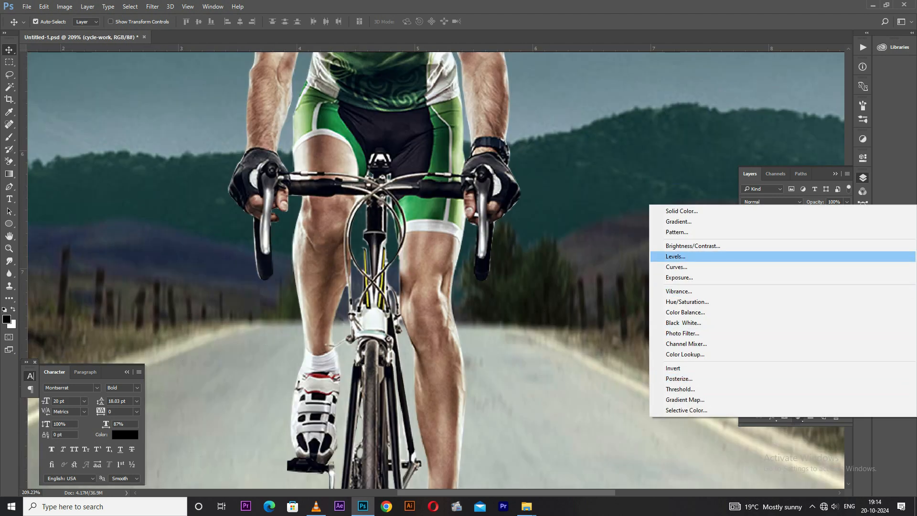
left_click(676, 257)
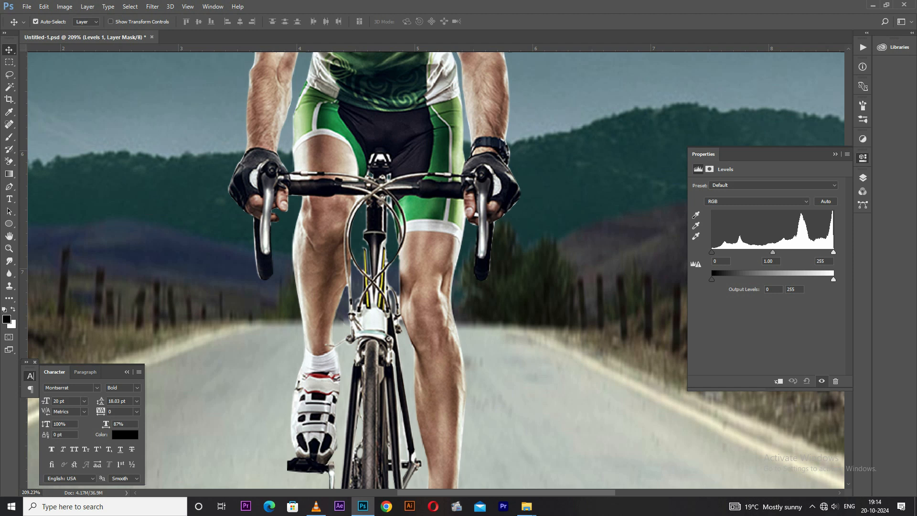
left_click_drag(773, 252, 786, 252)
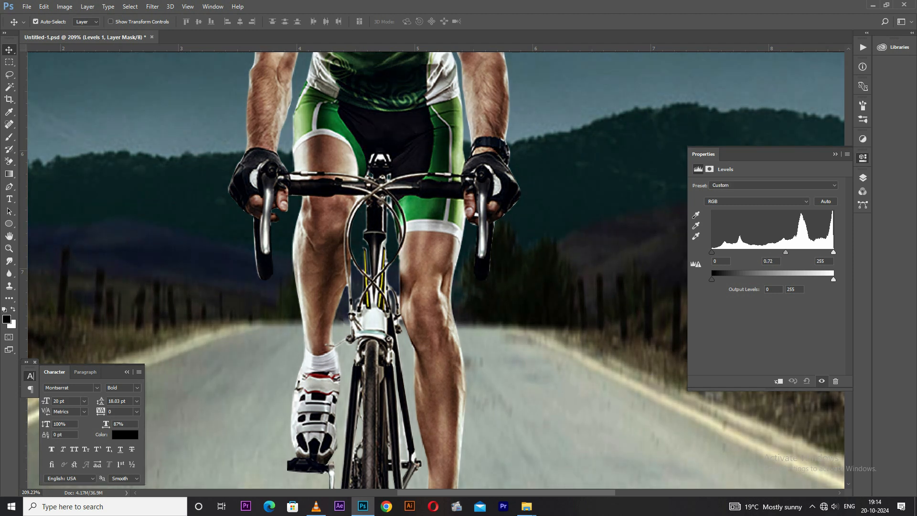
left_click_drag(712, 253, 716, 252)
mouse_move(834, 252)
left_mouse_down()
mouse_move(819, 253)
mouse_move(835, 253)
left_mouse_up()
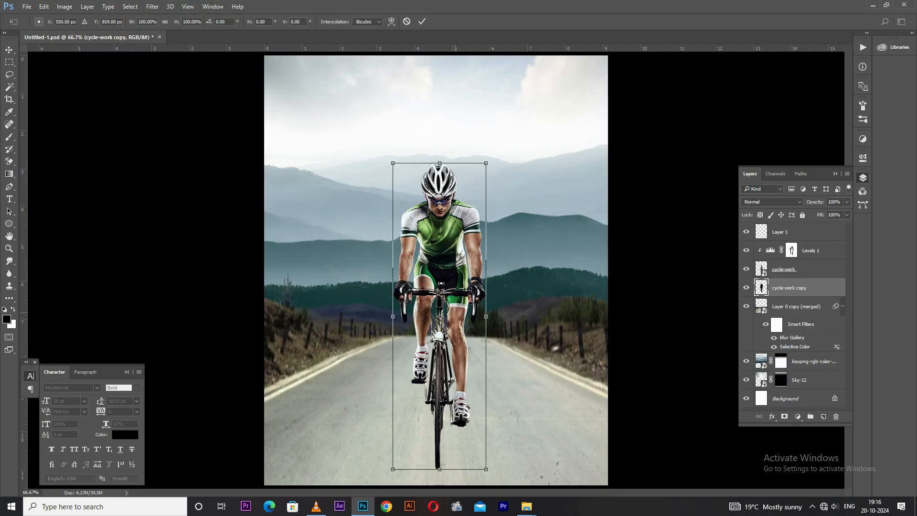
right_click(424, 179)
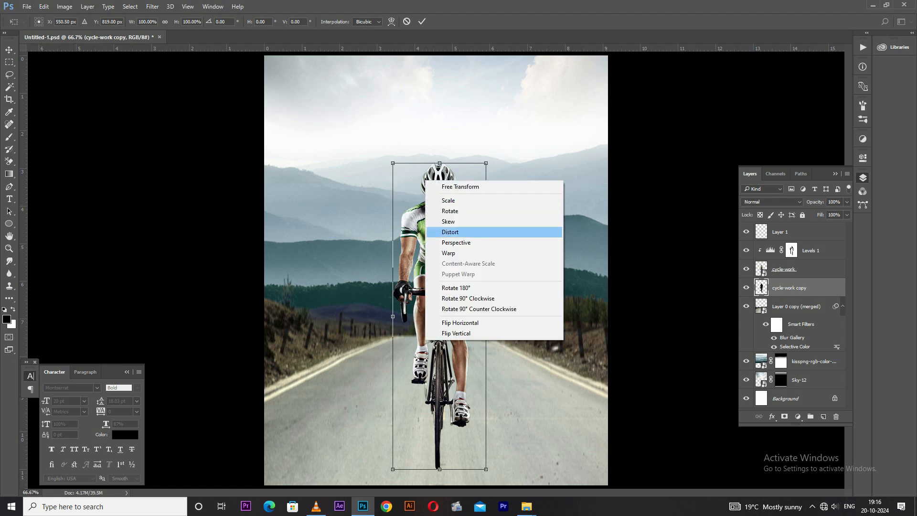
left_click(450, 231)
left_click_drag(393, 163, 304, 264)
left_click_drag(486, 163, 428, 317)
left_click_drag(304, 263, 313, 379)
left_click_drag(428, 316, 393, 316)
left_click_drag(486, 469, 474, 412)
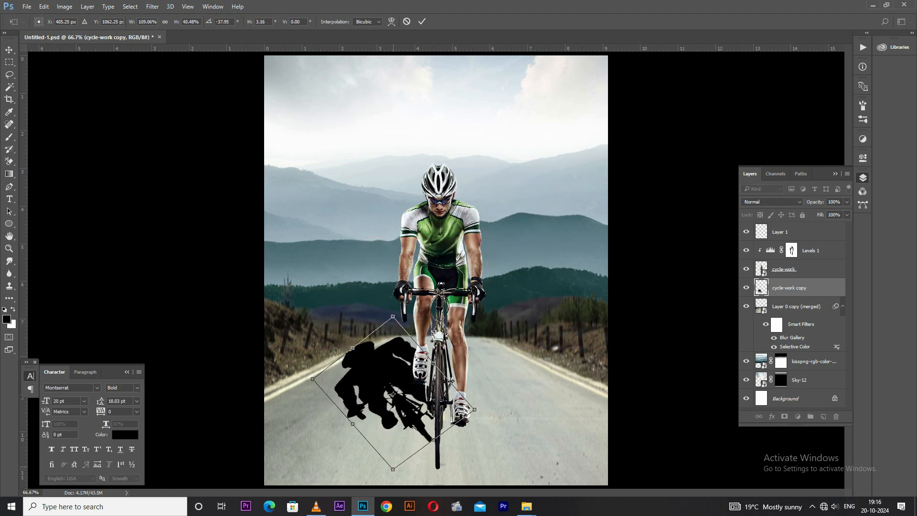
left_click_drag(393, 469, 405, 508)
left_click_drag(474, 411, 467, 432)
left_click_drag(393, 316, 481, 337)
left_click_drag(313, 378, 394, 296)
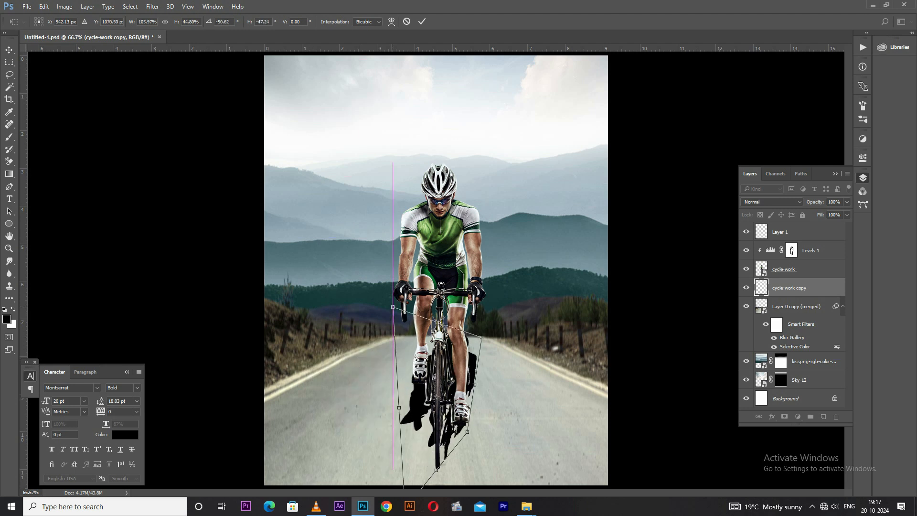
key("Escape")
Undo the black fill on the cycle-work copy layer and squash its height to about 8.96% toward the front wheel's base.
key("ctrl+alt+z")
key("ctrl+alt+z")
key("ctrl+alt+z")
key("ctrl+t")
left_click_drag(436, 157, 440, 316)
key("Return")
Try blackening the squashed cyclist copy with a Hue/Saturation adjustment, and undo it.
key("ctrl+u")
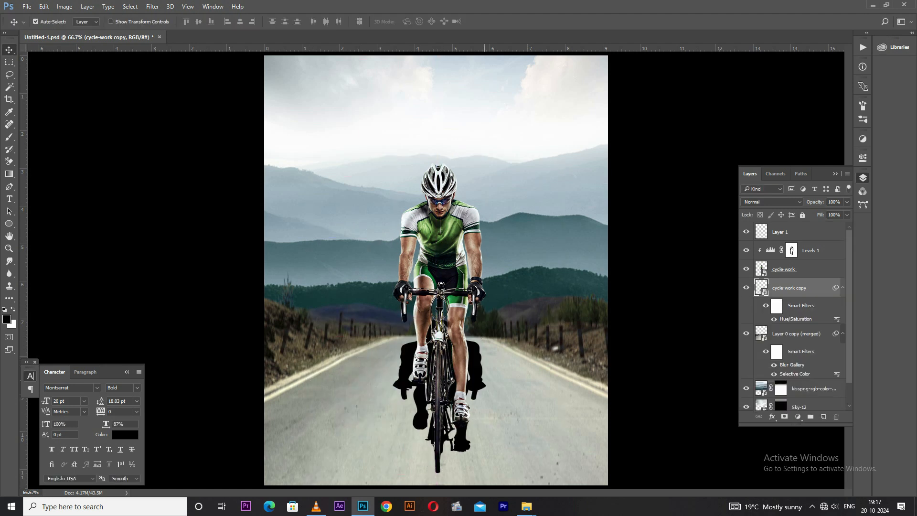
key("ctrl+t")
key("Escape")
key("ctrl+alt+z")
Apply a perspective transform to the cycle-work copy layer so that it narrows toward its upper edge.
key("ctrl+t")
right_click(342, 348)
left_click(371, 410)
left_click_drag(309, 316, 368, 317)
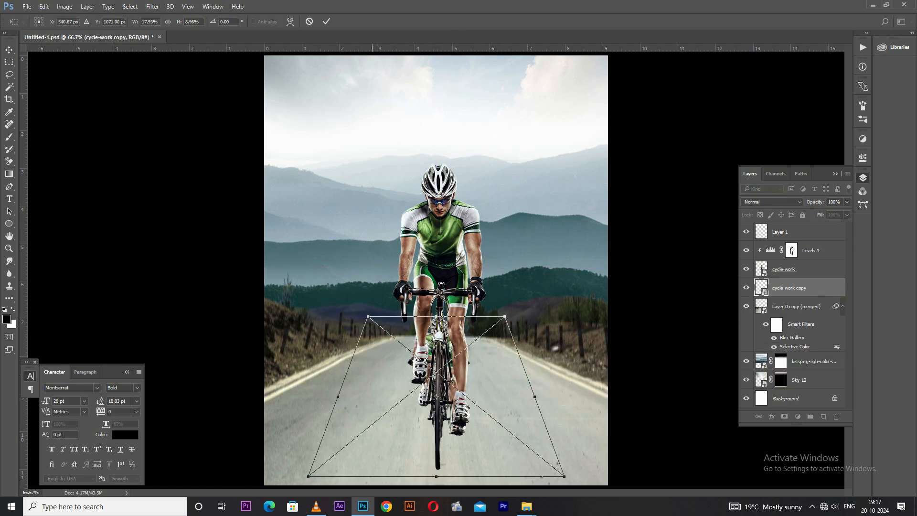
left_click_drag(309, 476, 317, 476)
key("Return")
Flatten the cycle-work copy layer to a height of about 5.48%, keeping its base at the front wheel.
key("ctrl+t")
left_click_drag(437, 316, 437, 379)
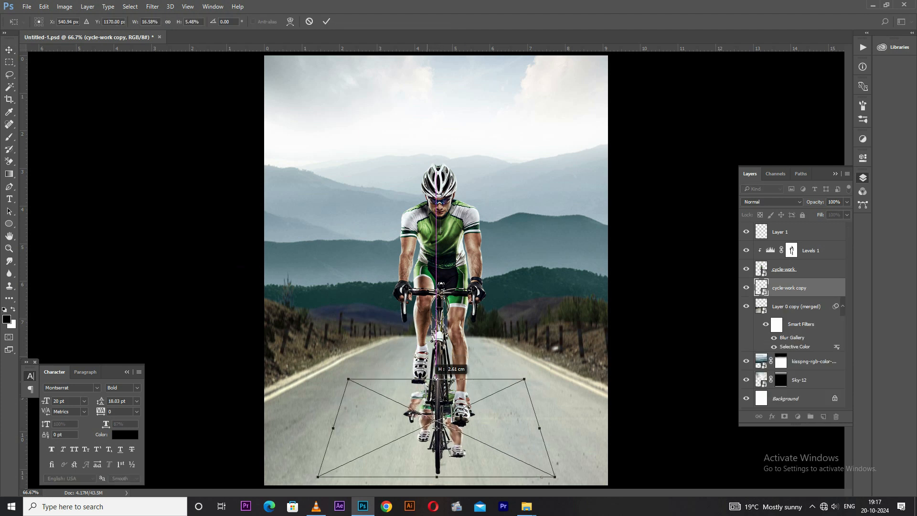
key("Return")
scroll(447, 444, "up", 5)
scroll(448, 444, "down", 4)
Move the flattened cyclist copy up beneath the pedals and darken it to black with Hue/Saturation.
key("ctrl+t")
left_click_drag(436, 431, 437, 381)
key("Return")
scroll(469, 412, "down", 1)
scroll(424, 378, "up", 2)
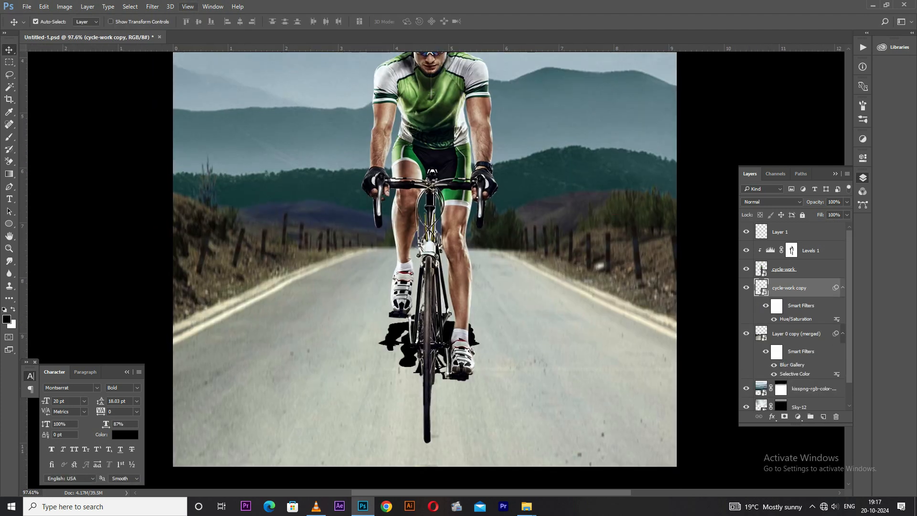
Apply a Gaussian Blur with a 5.6 pixel radius to the black cycle-work copy layer.
left_click(152, 6)
mouse_move(206, 118)
left_click(304, 147)
key("shift+Down")
key("shift+Down")
key("shift+Down")
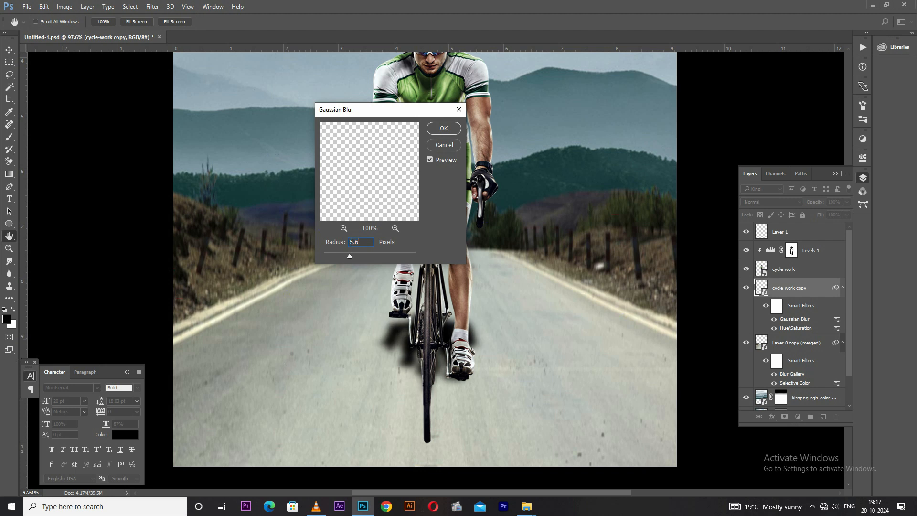
key("Return")
Set the blurred cycle-work copy shadow layer to the Soft Light blend mode with 100% fill.
left_click(847, 215)
left_click_drag(848, 226, 834, 227)
scroll(424, 258, "down", 4)
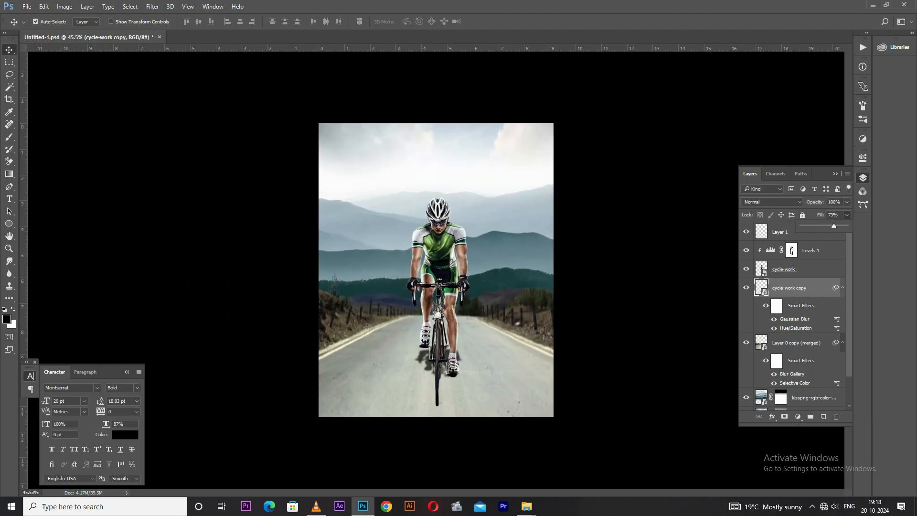
left_click(772, 202)
left_click(752, 301)
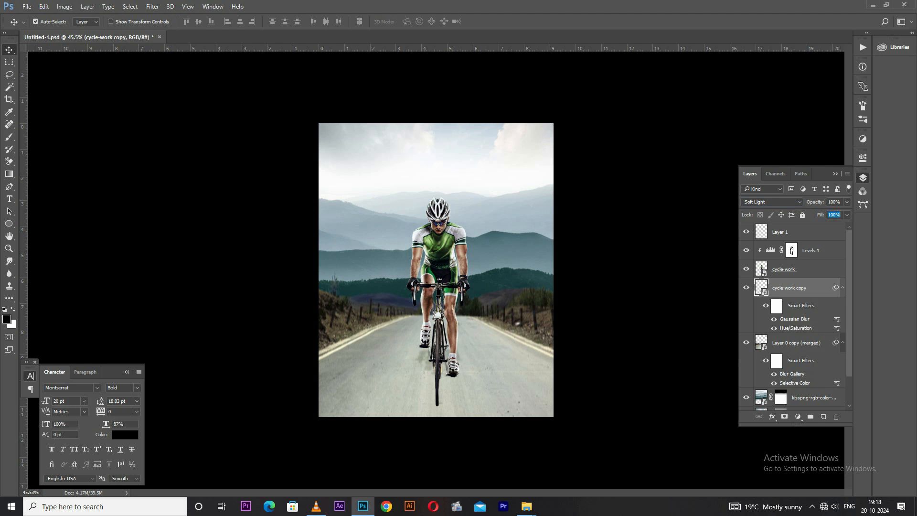
Try a brushed black stroke along the front wheel on a new layer, reposition it with Free Transform, and delete that layer.
scroll(435, 404, "up", 5)
key("b")
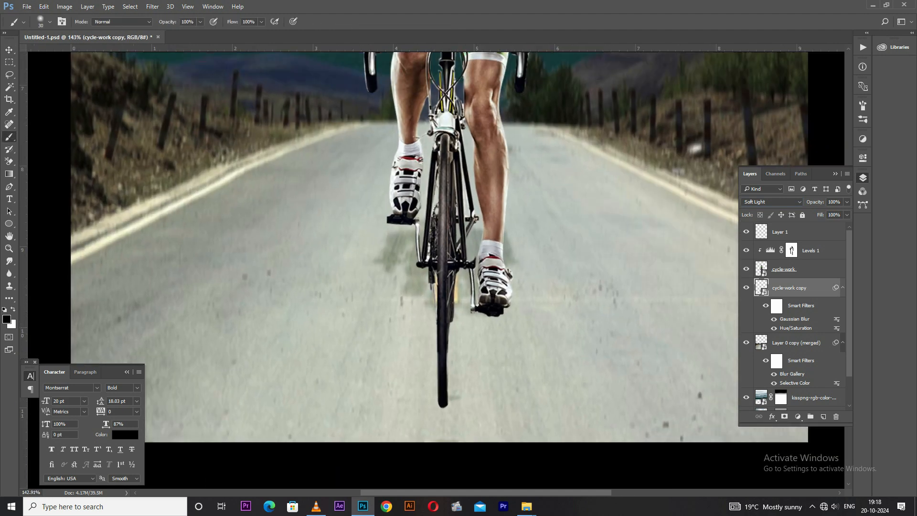
key("ctrl+shift+alt+n")
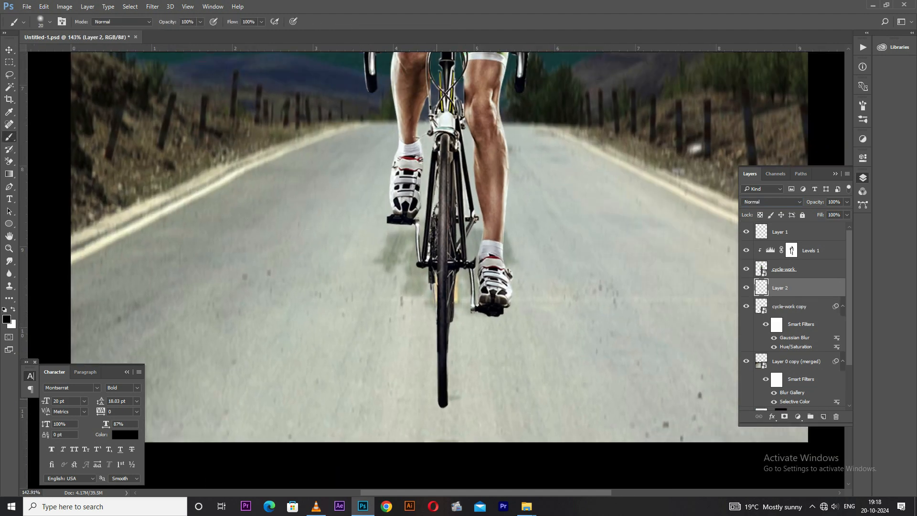
mouse_move(439, 344)
left_mouse_down()
mouse_move(442, 392)
mouse_move(438, 322)
left_mouse_up()
key("ctrl+t")
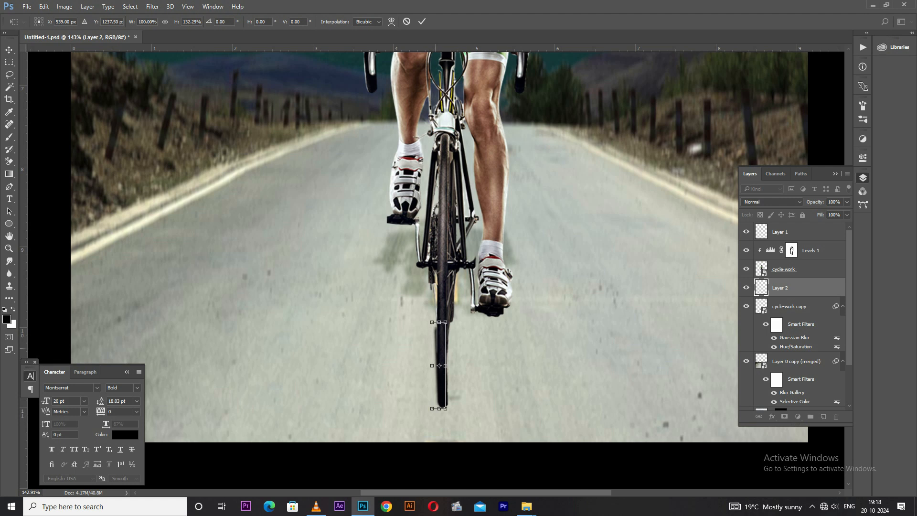
mouse_move(432, 365)
left_mouse_down()
mouse_move(422, 365)
mouse_move(460, 363)
left_mouse_up()
mouse_move(470, 319)
left_mouse_down()
mouse_move(475, 326)
mouse_move(449, 295)
left_mouse_up()
key("Return")
scroll(469, 382, "down", 7)
key("Delete")
key("v")
key("alt+v")
key("Escape")
scroll(462, 353, "down", 2)
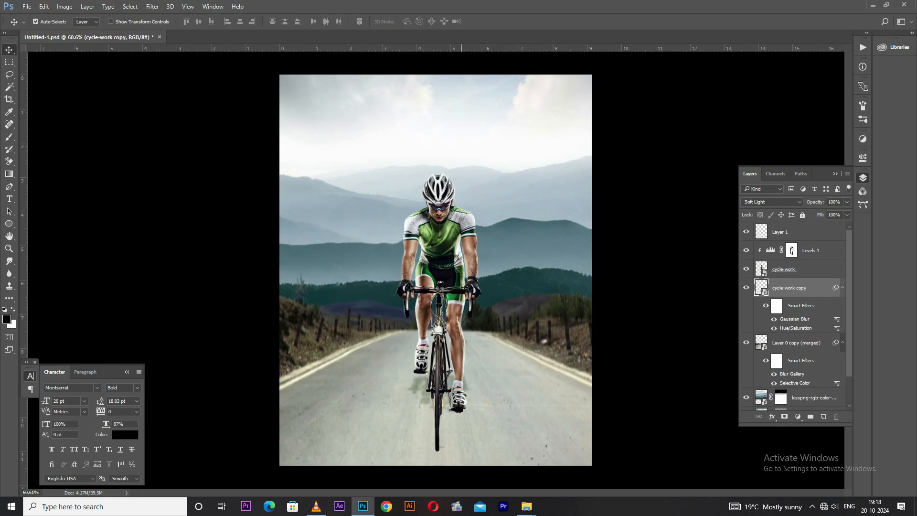
Examine the cyclist, the ground shadow and the surrounding scene up close and as a whole composition.
scroll(462, 353, "up", 2)
scroll(443, 216, "down", 2)
key("b")
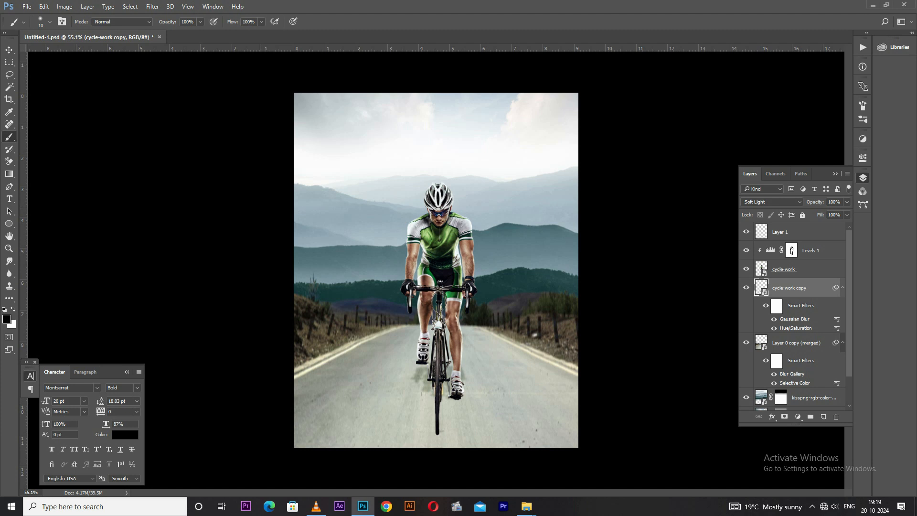
key("v")
scroll(432, 218, "up", 6)
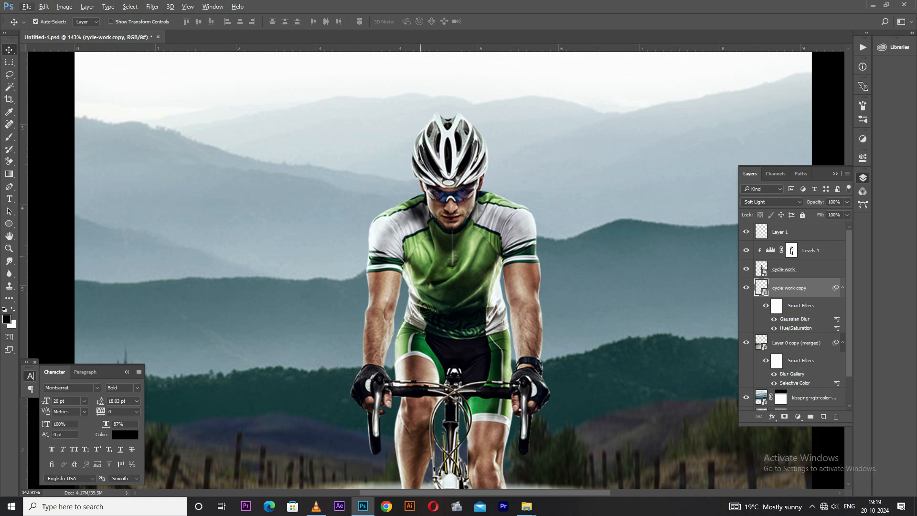
key("ctrl+minus")
key("ctrl+minus")
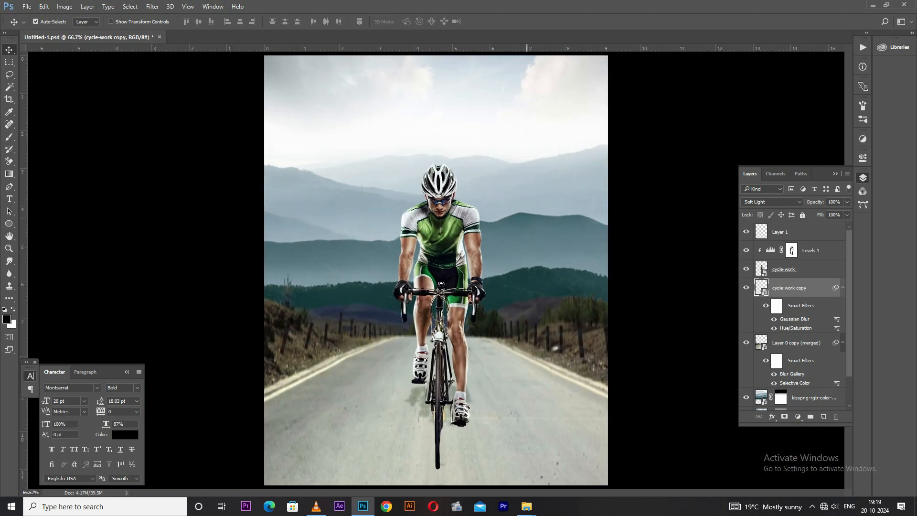
scroll(525, 223, "down", 1)
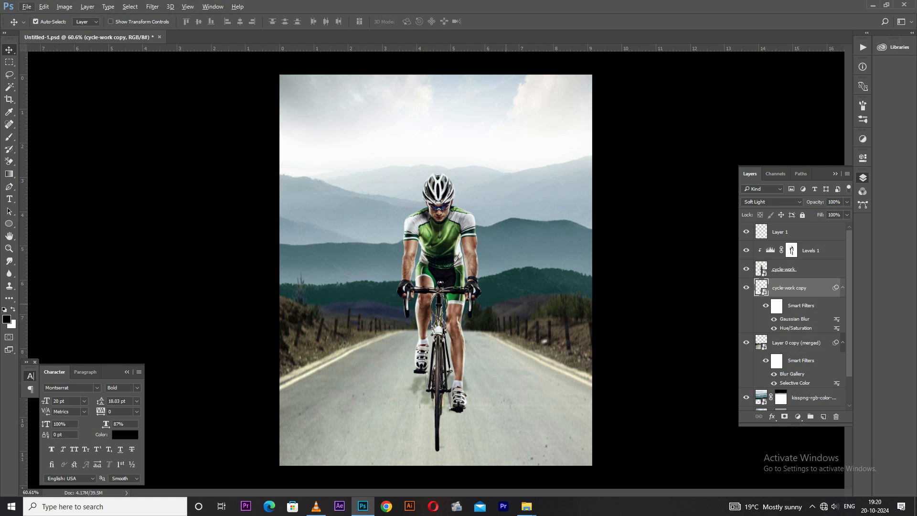
Add a black Montserrat Bold text layer at 20 pt reading DIRT behind the cyclist.
key("t")
left_click(386, 280)
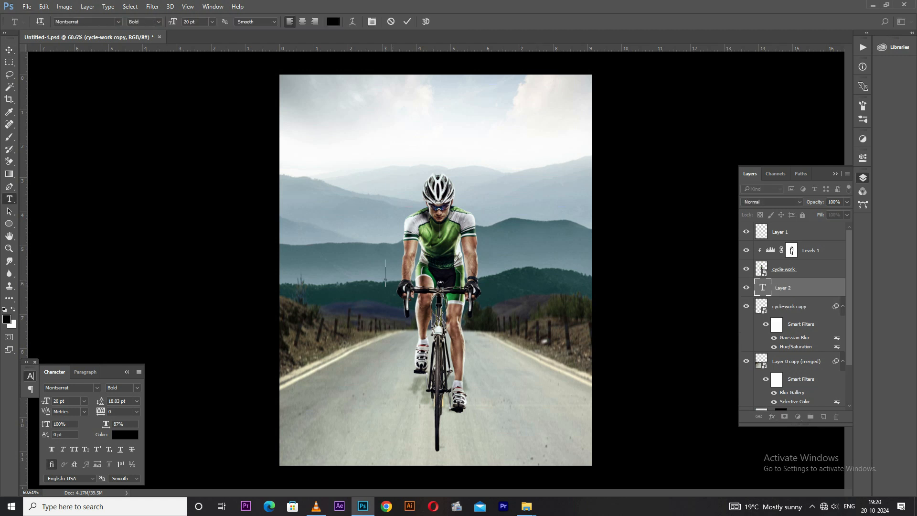
type("d")
key("BackSpace")
key("Caps_Lock")
type("DON")
key("ctrl+t")
key("ctrl+t")
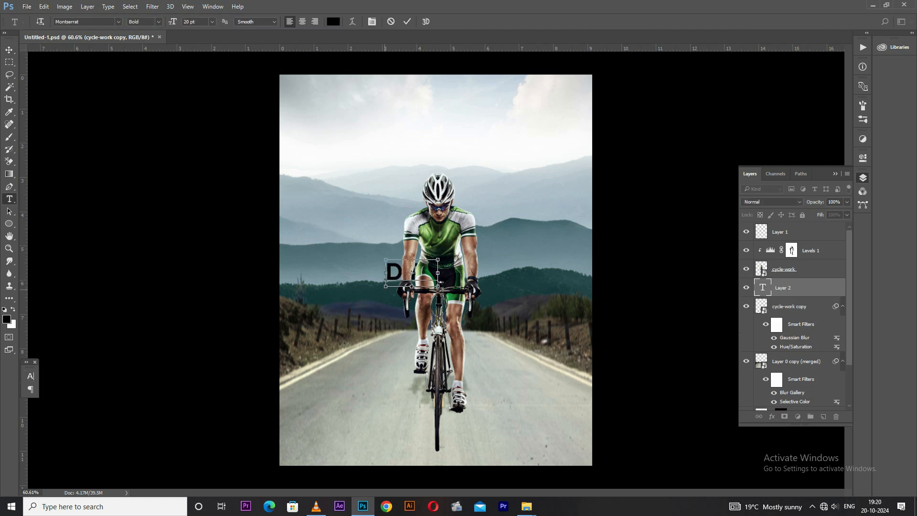
left_click(9, 50)
Enlarge the DIRT text to about 71.65 pt and move it up behind the cyclist's head.
key("ctrl+t")
left_click_drag(438, 259, 506, 223)
left_click_drag(478, 260, 502, 175)
key("Return")
Change the DIRT text's font to Heading Pro Trial ExtraBold Italic and center it on the canvas.
double_click(763, 288)
left_click(67, 22)
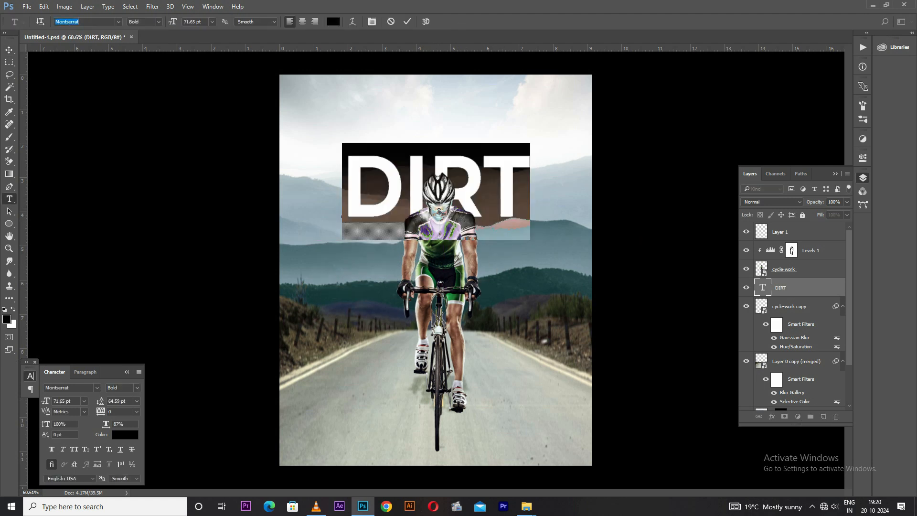
type("GOTH")
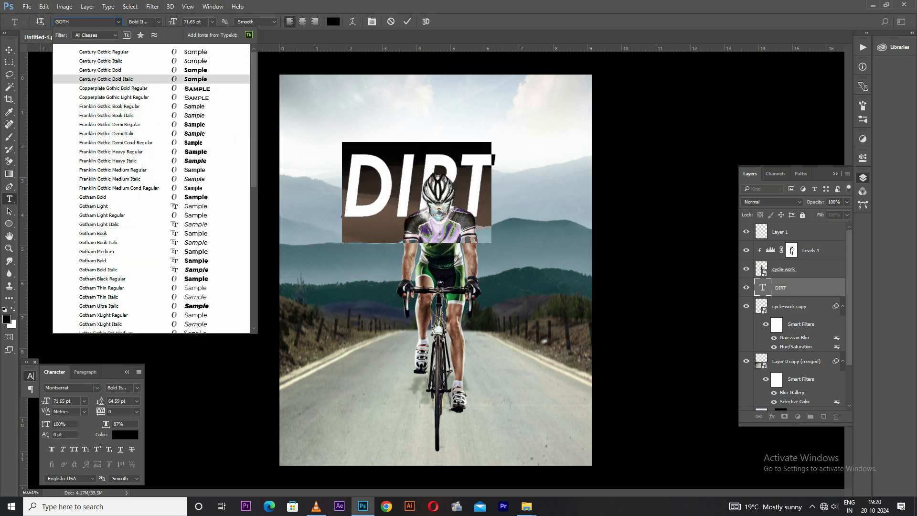
key("BackSpace")
key("BackSpace")
key("BackSpace")
key("BackSpace")
type("HEAD")
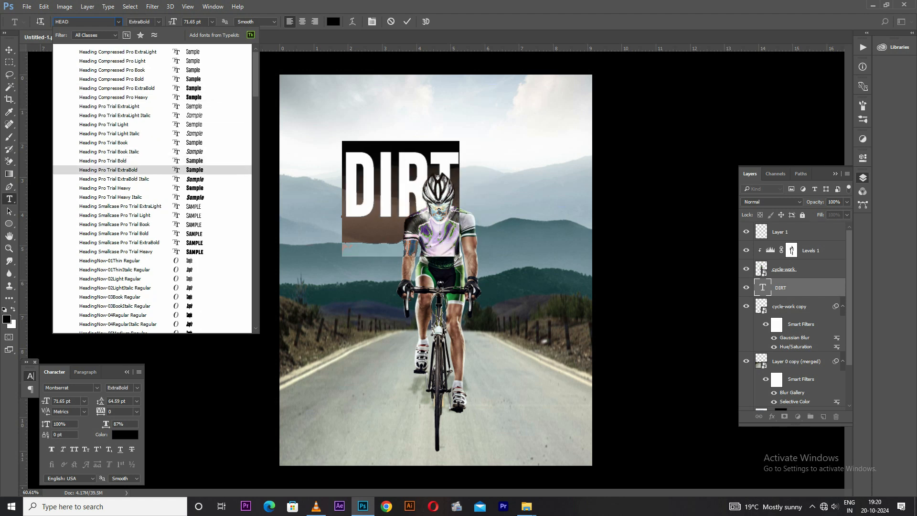
left_click(114, 179)
left_click(9, 50)
key("ctrl+a")
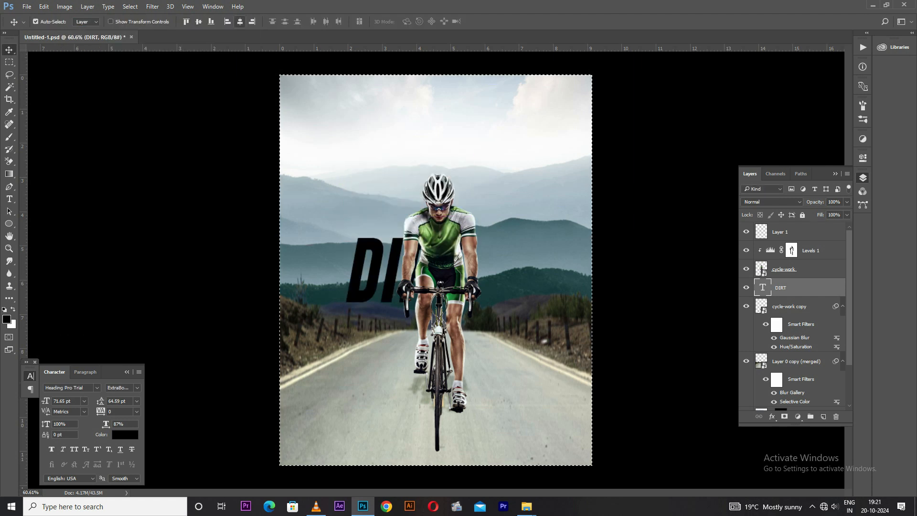
key("ctrl+t")
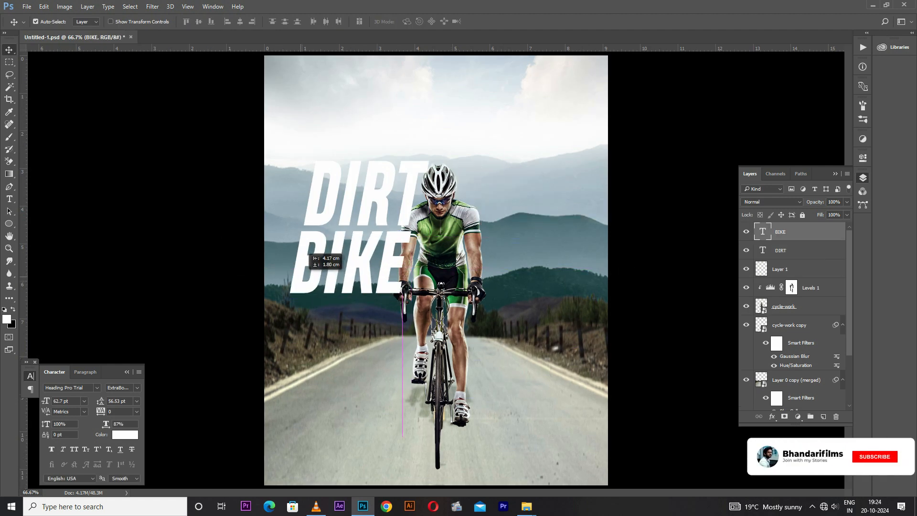
Scale the DIRT and BIKE texts down together and place them on the road scenery to the right of the cyclist's torso.
right_click(308, 230)
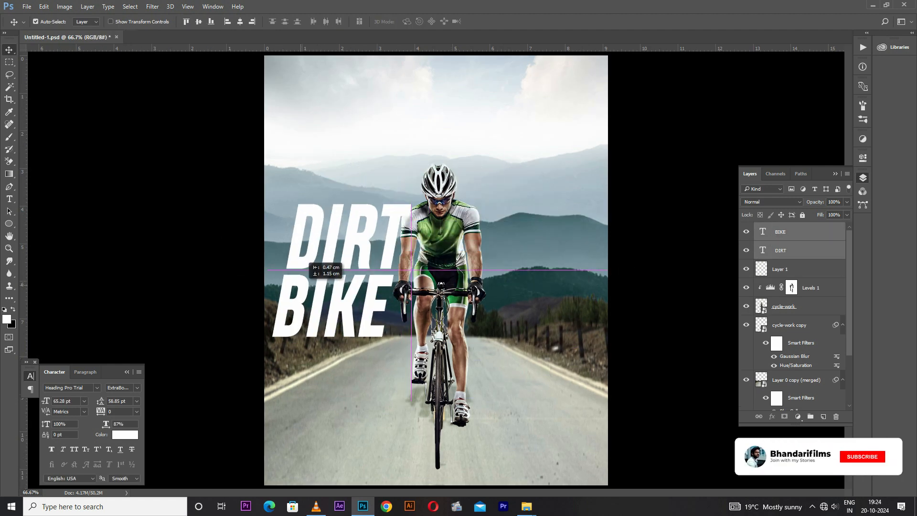
key("ctrl+t")
left_click_drag(403, 204, 562, 439)
key("Return")
left_click(563, 421)
right_click(562, 438)
left_click_drag(511, 302, 508, 237)
Shrink the BIKE text to fit beneath the right part of DIRT and select both text layers.
scroll(514, 264, "up", 2)
left_click(513, 271)
key("ctrl+t")
key("Return")
right_click(536, 241)
left_click(560, 246)
right_click(525, 270)
left_click(548, 276, "shift")
scroll(527, 259, "down", 2)
Duplicate the DIRT text to the other side of the cyclist and replace its wording with NEW OCTANE on two lines.
left_click_drag(506, 241, 324, 241)
left_click(509, 237)
double_click(763, 251)
type("NEW ")
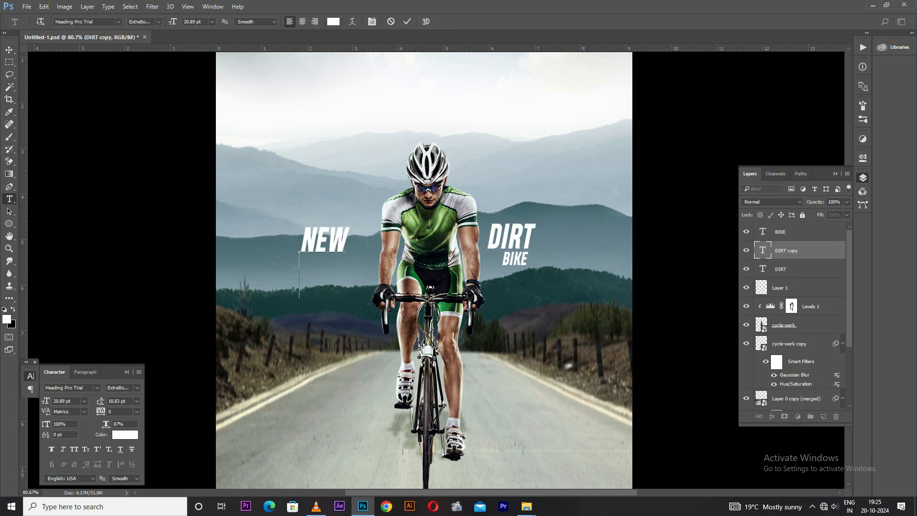
type("OCTANE")
key("ctrl+Return")
key("v")
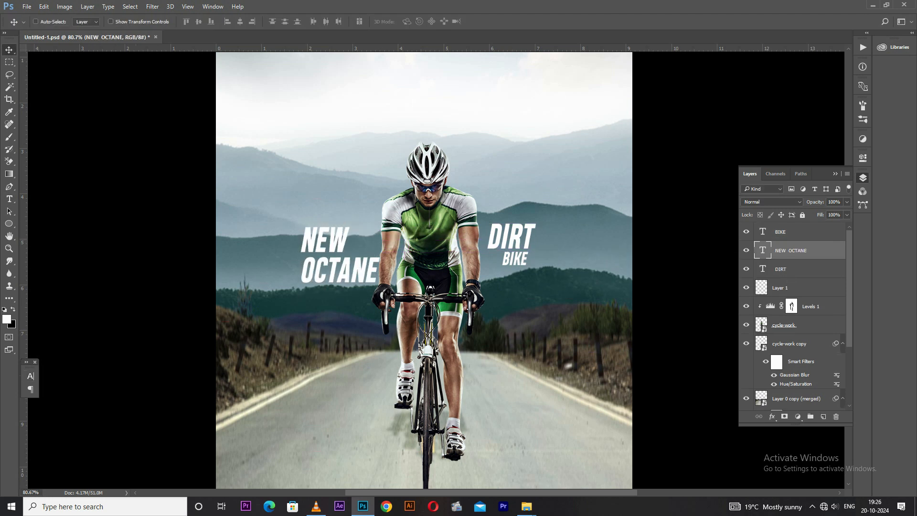
Move the NEW OCTANE text up beside the cyclist's shoulder and enlarge it.
key("ctrl+t")
key("Return")
left_click_drag(380, 222, 350, 205)
scroll(350, 205, "up", 4)
key("ctrl+t")
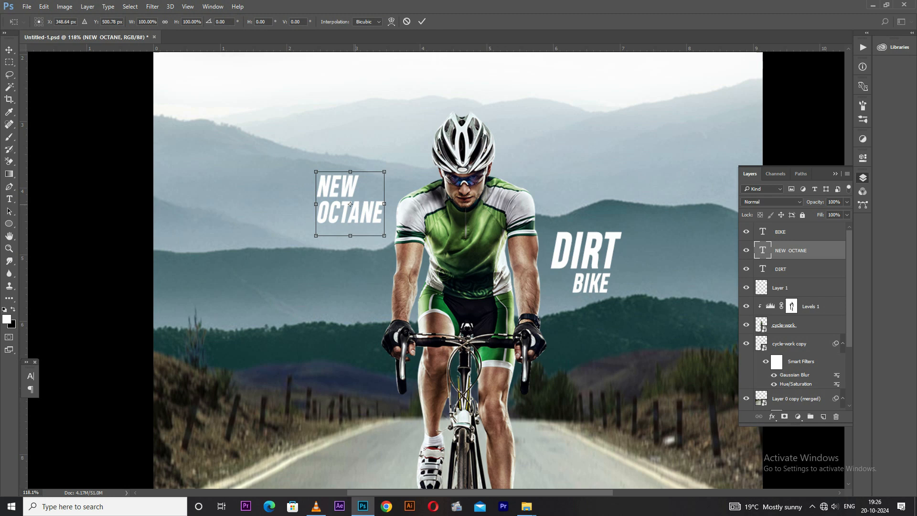
left_click_drag(385, 172, 407, 150)
Duplicate the NEW OCTANE text below itself and change the copy's wording to DTB.
left_click_drag(355, 210, 331, 280)
key("Return")
key("t")
left_click(331, 282)
key("ctrl+a")
type("DT")
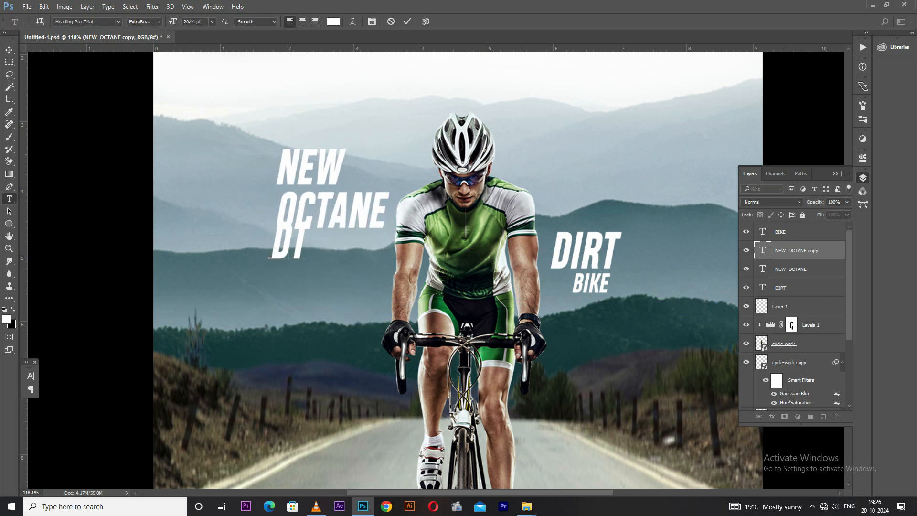
type("B")
key("ctrl+Return")
Scale the DTB text slightly and fit it beneath the end of OCTANE, close to the cyclist's arm.
key("v")
left_click_drag(299, 248, 349, 258)
key("ctrl+t")
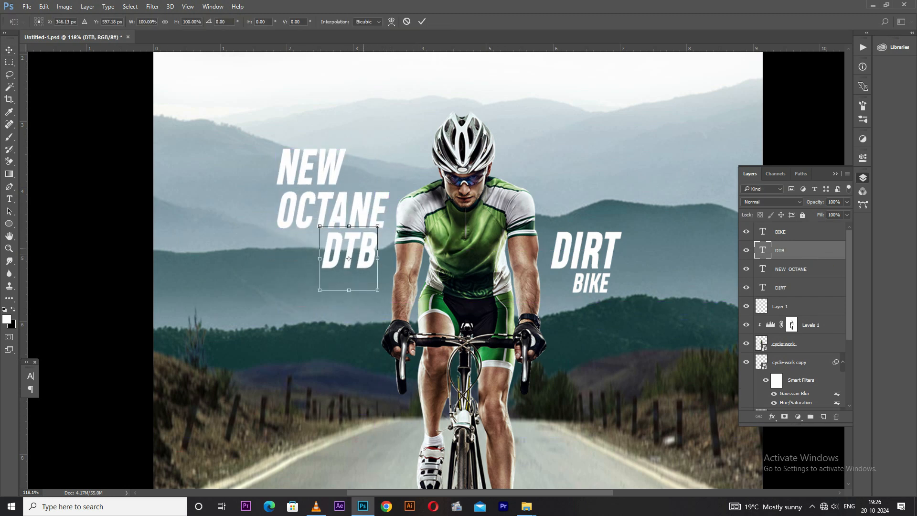
scroll(363, 248, "up", 4)
left_click_drag(385, 216, 381, 218)
left_click_drag(356, 253, 366, 253)
key("Return")
scroll(366, 254, "down", 10)
right_click(547, 219)
left_click(569, 225)
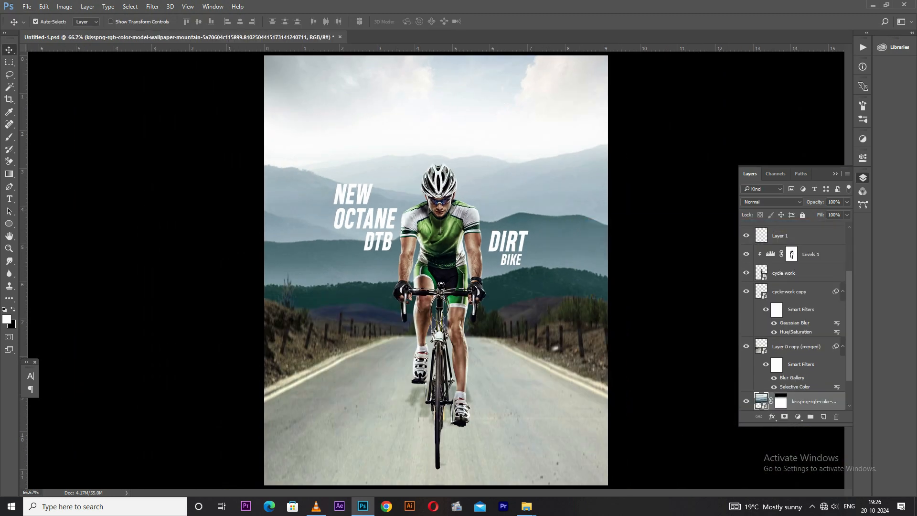
key("ctrl+l")
key("Return")
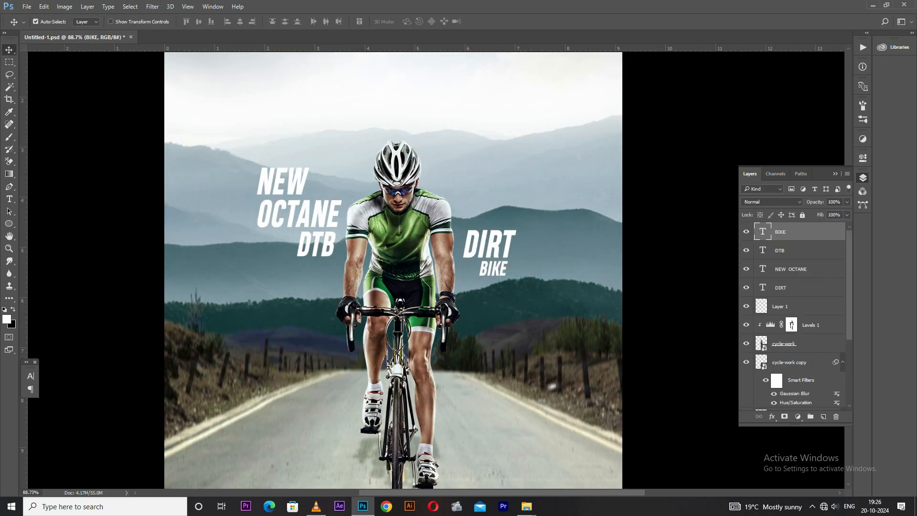
Change the BIKE text to BIKING.
key("ctrl+a")
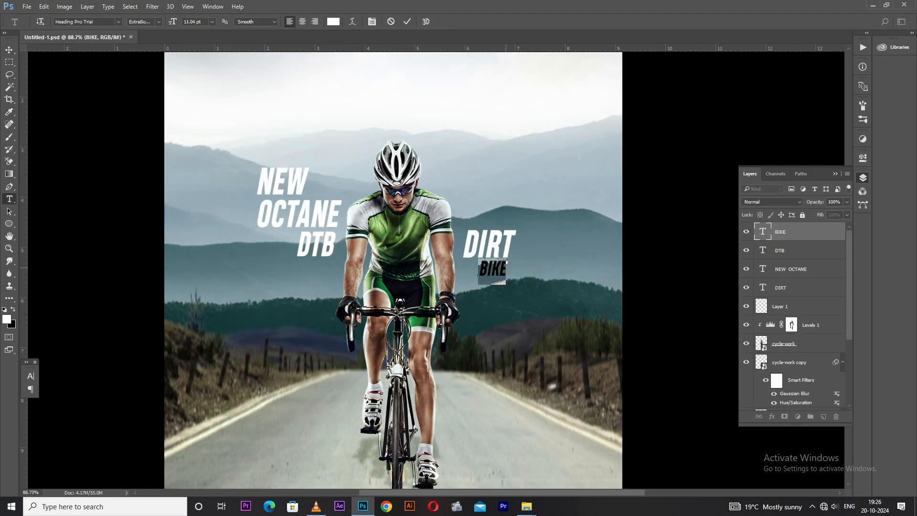
left_click(513, 267)
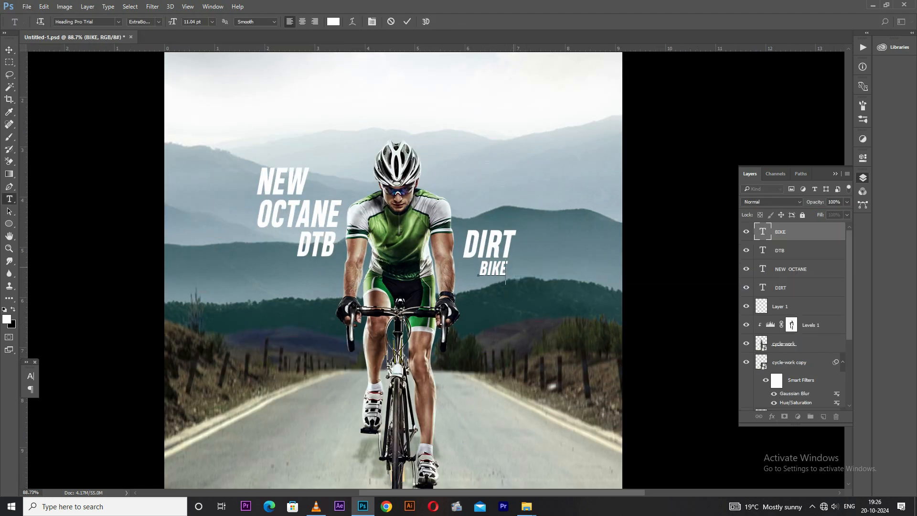
type("ING")
left_click(9, 50)
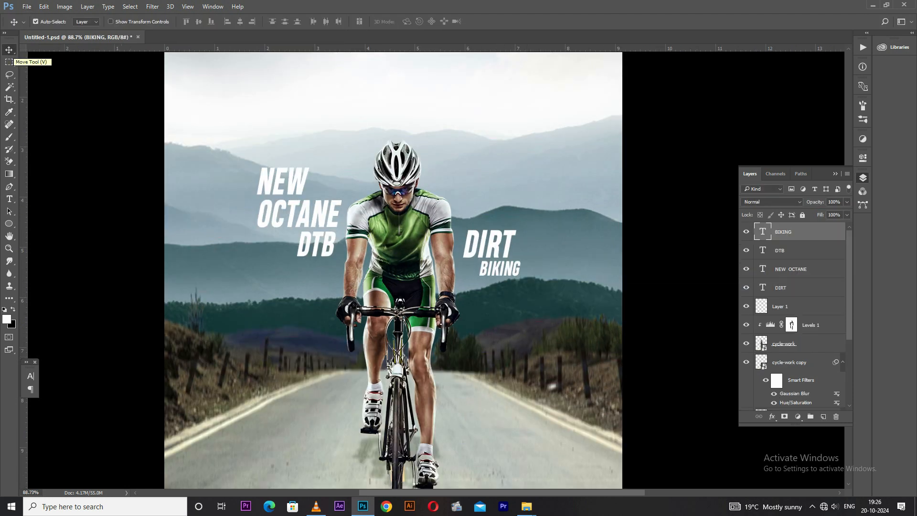
Scale the NEW OCTANE and DTB texts down together.
right_click(299, 190)
left_click(316, 196)
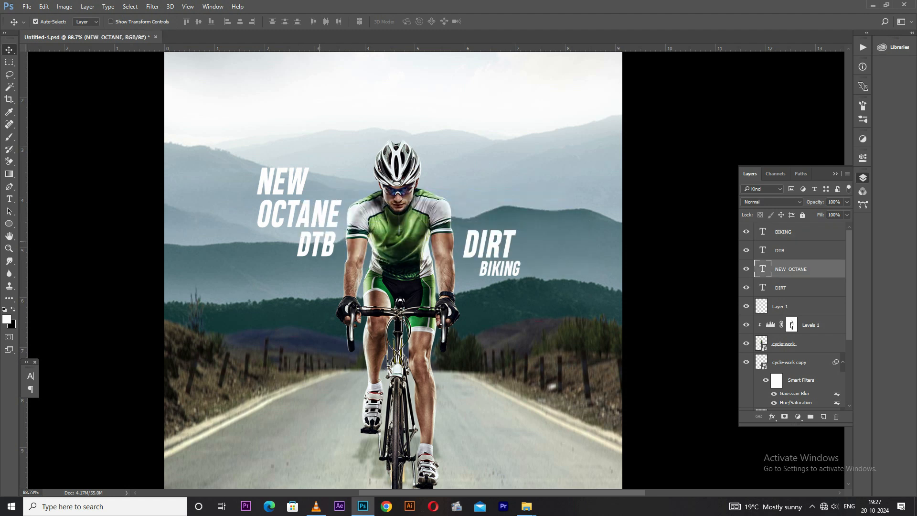
left_click(315, 244, "shift")
key("ctrl+t")
left_click_drag(342, 168, 335, 188)
key("Return")
Lower the NEW OCTANE and DTB texts to the height of DIRT BIKING, show the guides and fine-tune their position beside the cyclist's arm.
left_click_drag(300, 212, 328, 250)
key("ctrl+semicolon")
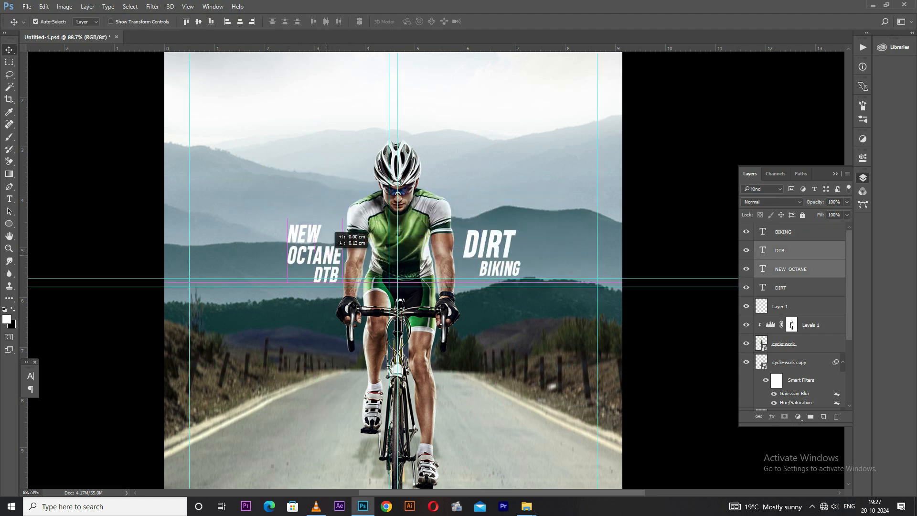
key("Left")
key("Left")
key("Left")
key("Left")
key("Left")
key("Left")
left_click(309, 234)
key("Up")
key("Up")
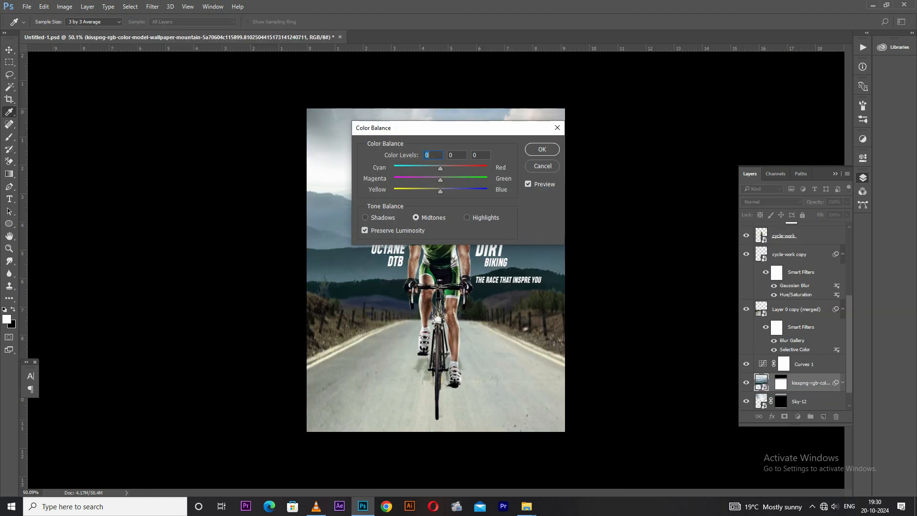
Apply Color Balance to the mountain layer with midtone levels +4, +1, 0.
left_click_drag(406, 127, 184, 147)
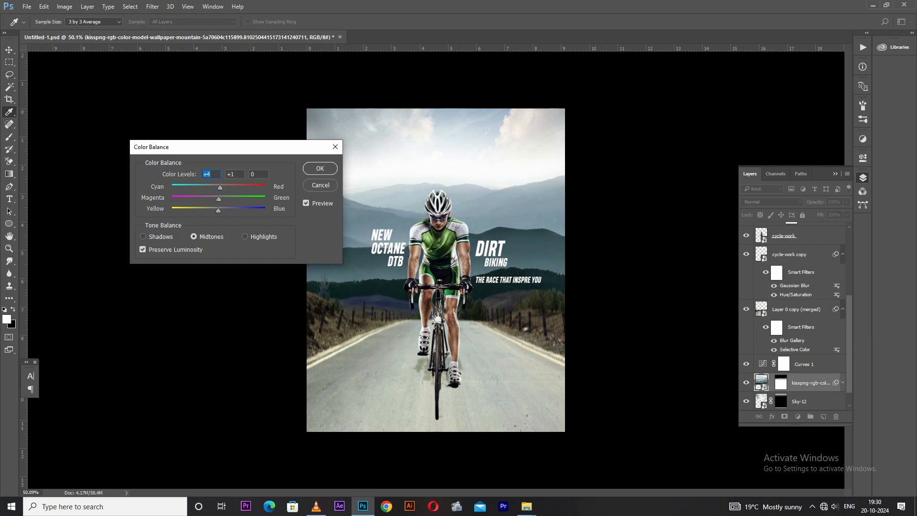
key("Return")
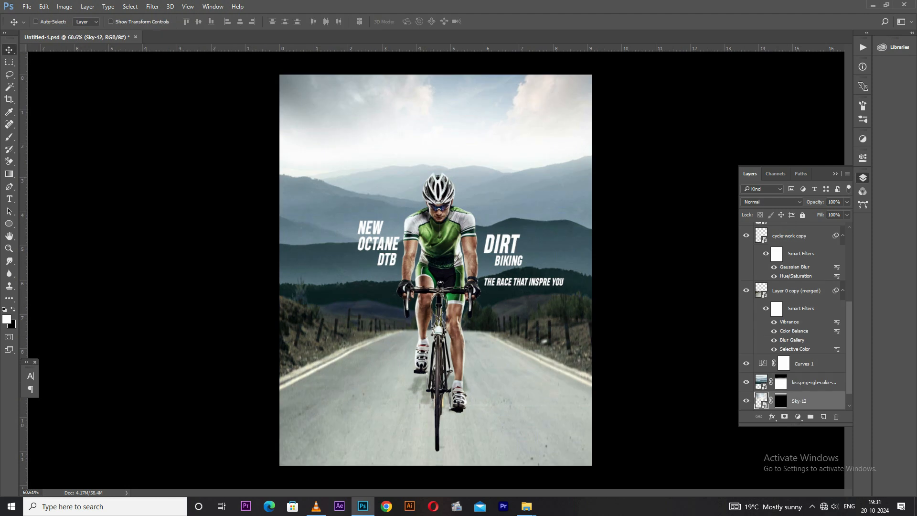
Apply Hue/Saturation to the Sky-12 layer with saturation -51 and a raised lightness.
key("ctrl+u")
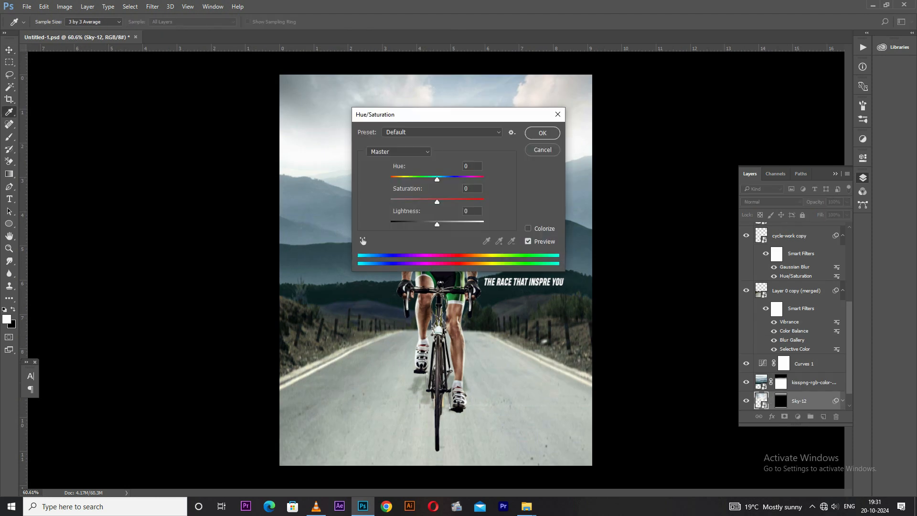
left_click_drag(437, 202, 413, 202)
left_click_drag(406, 114, 513, 121)
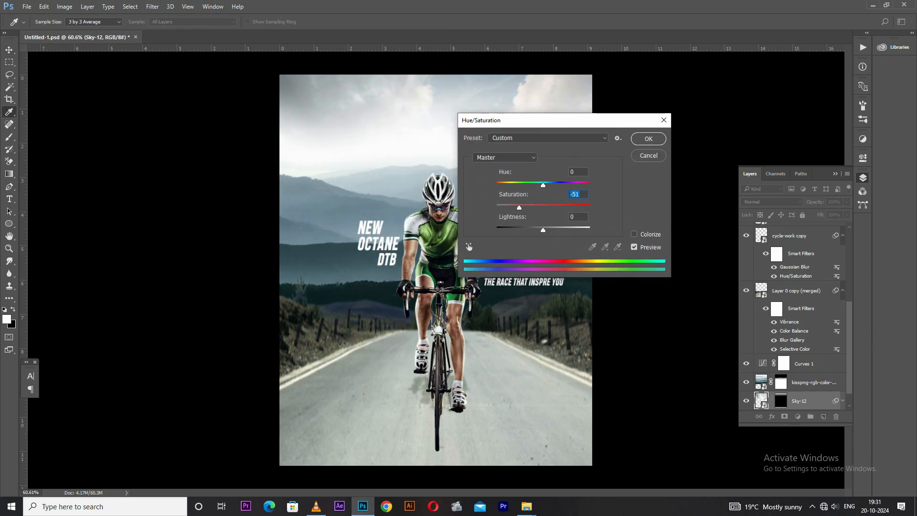
left_click_drag(543, 230, 561, 230)
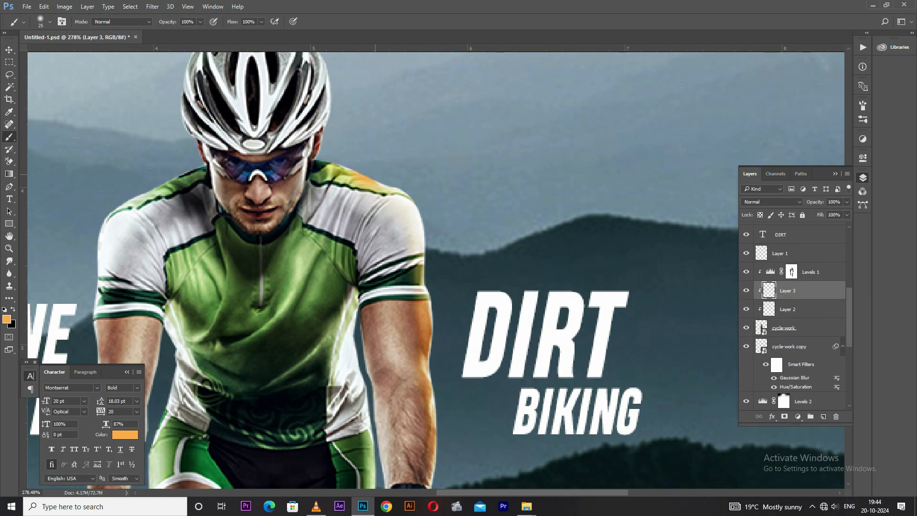
Set the blend mode of the orange rim light on Layer 3 to Soft Light.
left_click(772, 202)
left_click(752, 302)
scroll(368, 169, "up", 7)
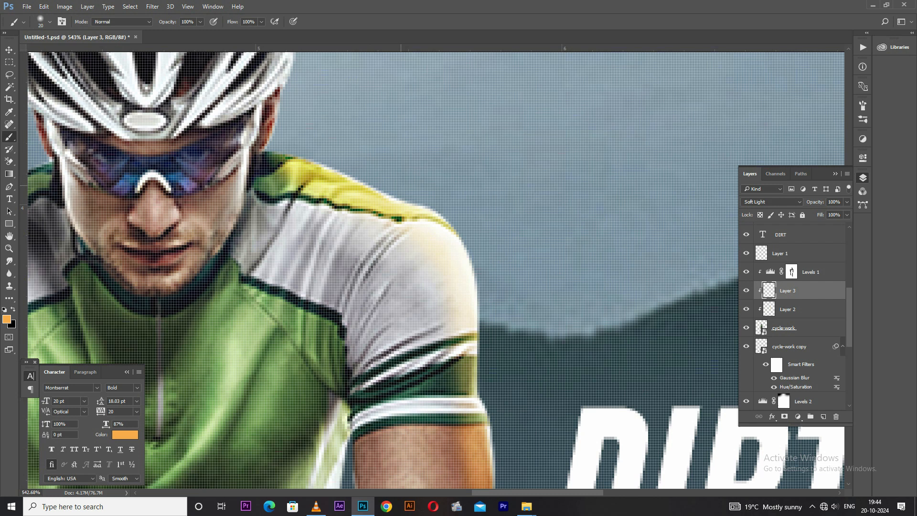
Try other blend modes for Layer 3, including Lighten.
key("Down")
key("Down")
key("Down")
key("Down")
key("Down")
key("Down")
key("Down")
key("Down")
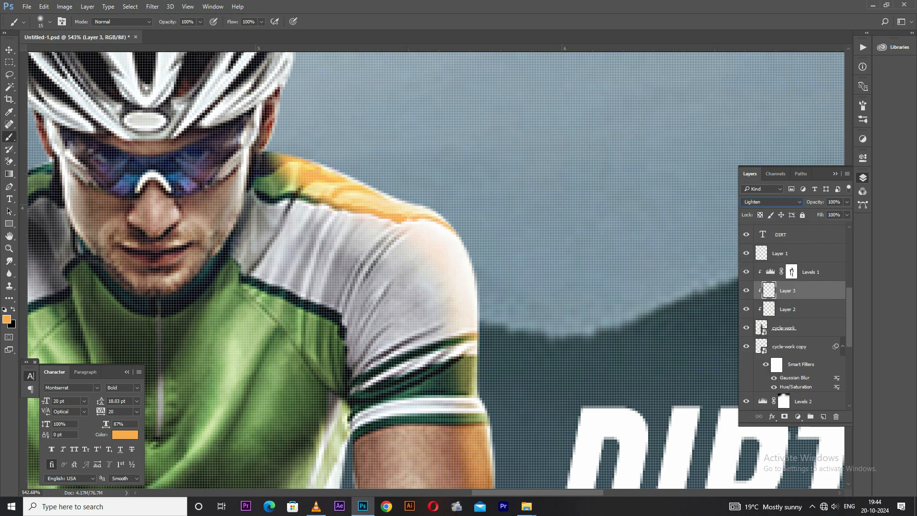
Brush orange light on the cyclist's neck and ear in Layer 3 with Soft Light blending, and add a layer mask.
mouse_move(295, 179)
left_mouse_down()
mouse_move(266, 123)
mouse_move(229, 243)
left_mouse_up()
left_click(773, 203)
left_click(755, 302)
left_click_drag(272, 98, 266, 126)
left_click(784, 417)
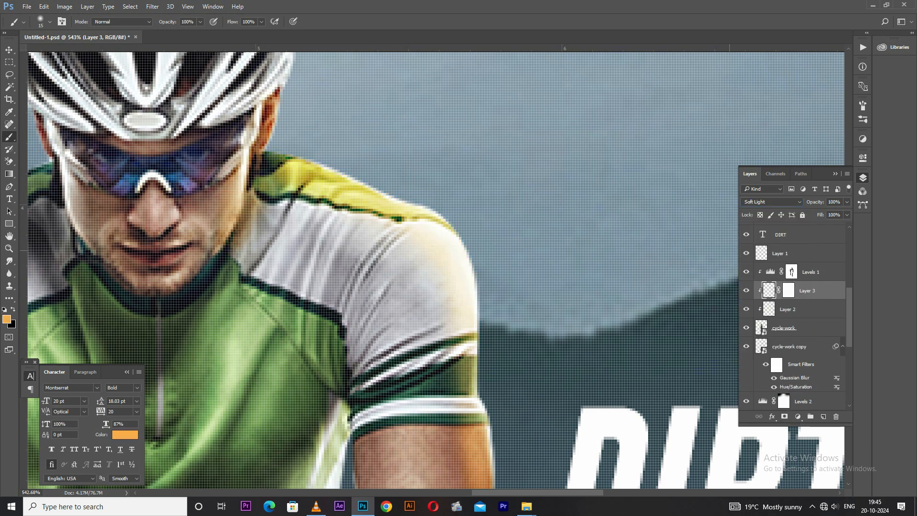
Try to brush out the orange spill beside the neck with black on Layer 3, and undo the strokes.
scroll(489, 229, "down", 8)
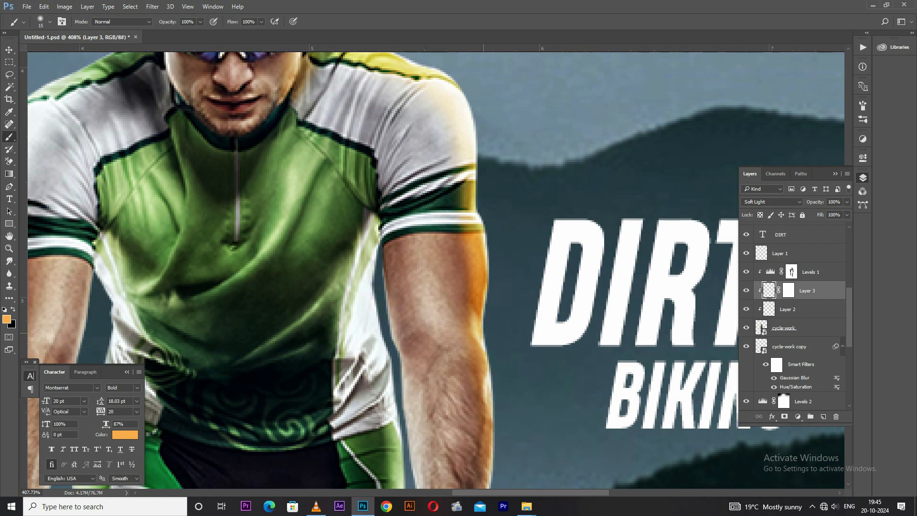
scroll(486, 224, "up", 8)
key("d")
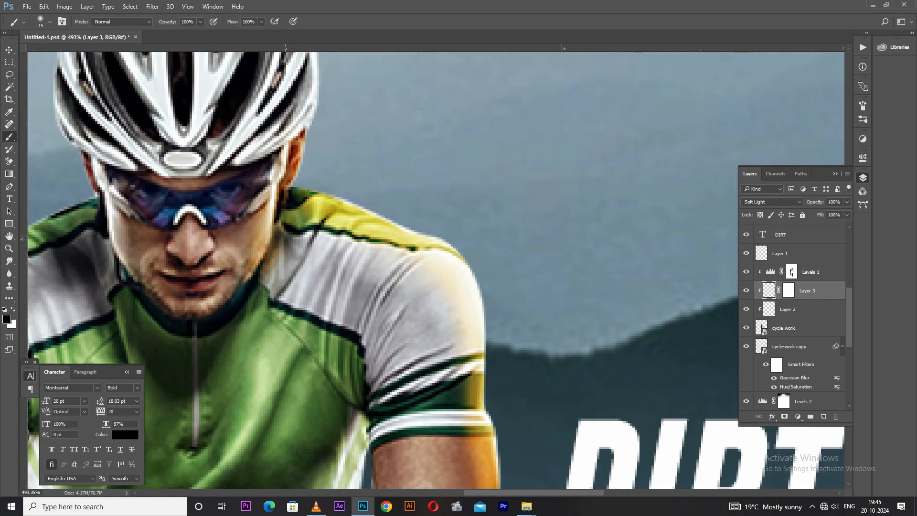
key("x")
key("x")
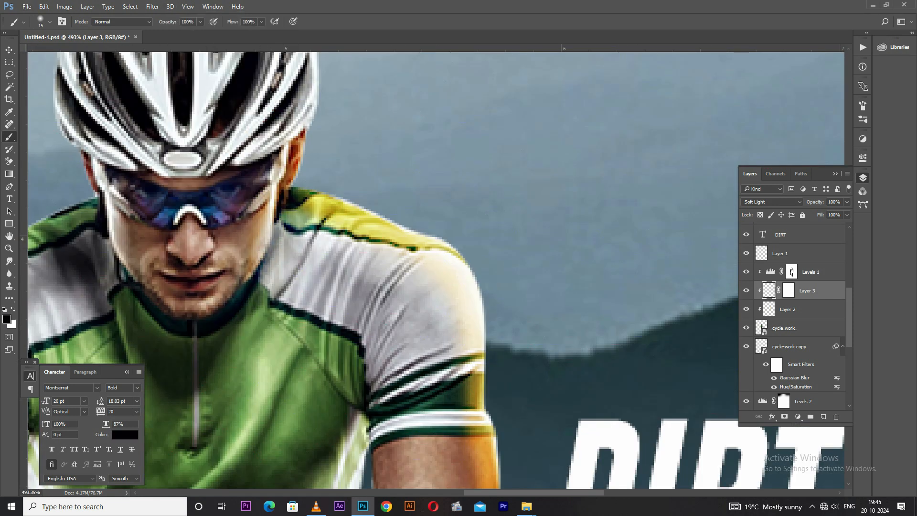
left_click(259, 233)
key("ctrl+alt+z")
key("ctrl+alt+z")
Set the foreground color to a bright orange.
left_click(7, 320)
left_click(333, 213)
left_click(650, 245)
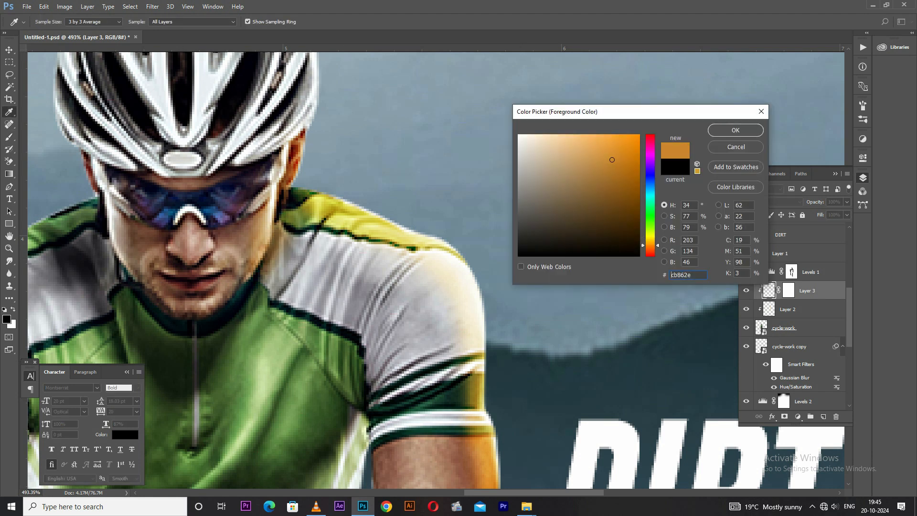
key("Return")
Brush on Layer 3's mask to hide the orange spill beside the cyclist's cheek and collar.
left_click(789, 290)
left_click(276, 251)
key("d")
key("x")
mouse_move(281, 237)
left_mouse_down()
mouse_move(266, 268)
mouse_move(253, 268)
left_mouse_up()
scroll(282, 262, "down", 2)
scroll(288, 236, "down", 8)
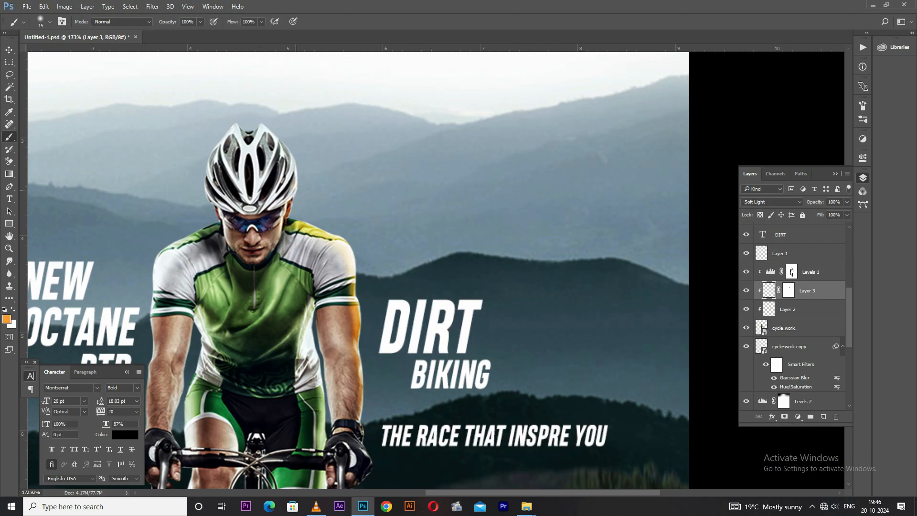
Try brushing over the collar area of Layer 3 with the default colors, and undo the strokes.
scroll(286, 229, "up", 10)
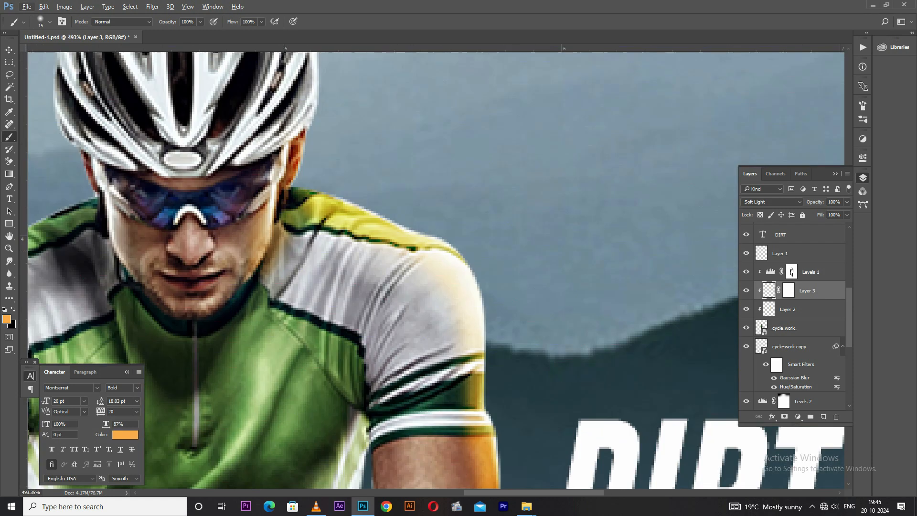
key("d")
key("x")
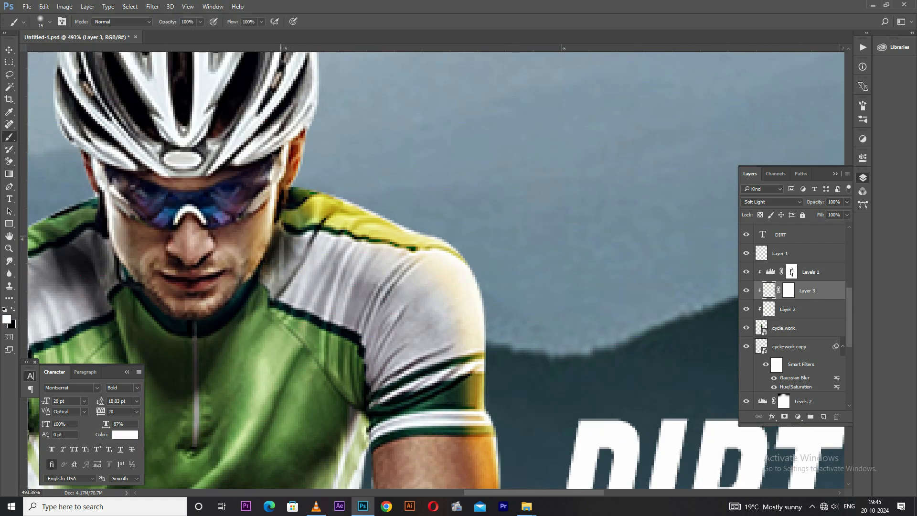
mouse_move(278, 246)
left_mouse_down()
mouse_move(289, 230)
mouse_move(280, 223)
mouse_move(258, 236)
left_mouse_up()
key("x")
key("ctrl+z")
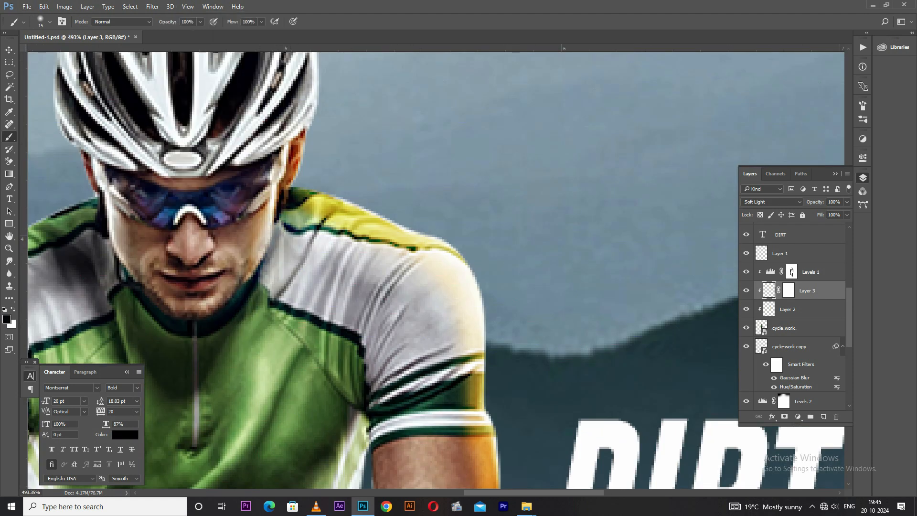
key("ctrl+z")
key("ctrl+z")
key("ctrl+z")
key("ctrl+alt+z")
key("ctrl+alt+z")
key("ctrl+alt+z")
key("ctrl+alt+z")
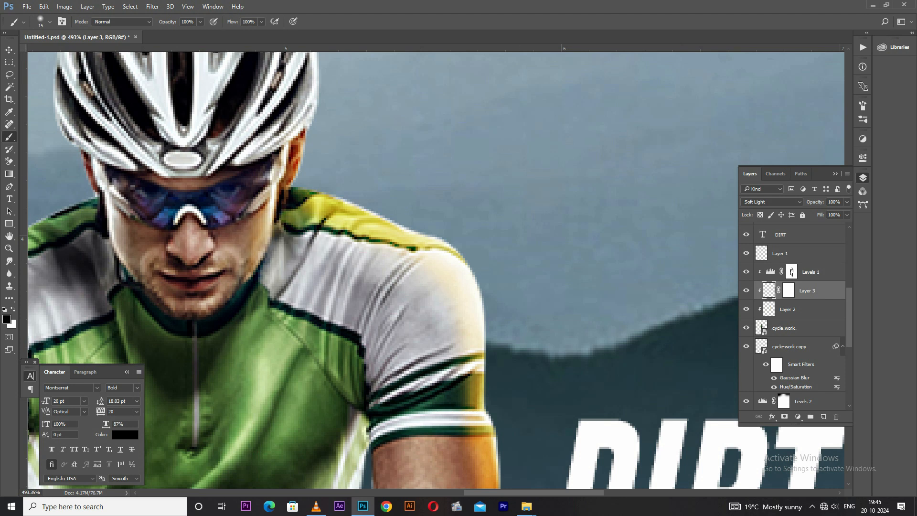
Choose a bright orange as the foreground color for painting the rim light.
left_click(6, 319)
left_click(320, 206)
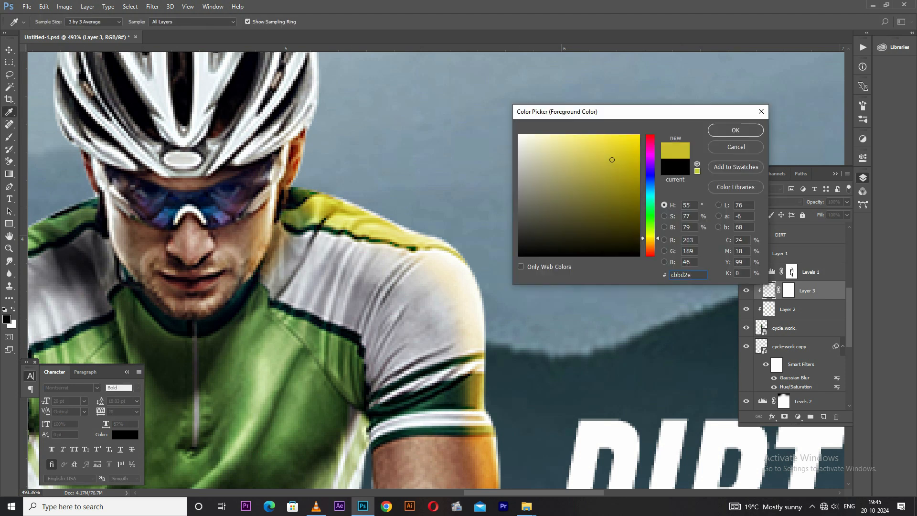
left_click(650, 245)
left_click(621, 137)
left_click(736, 130)
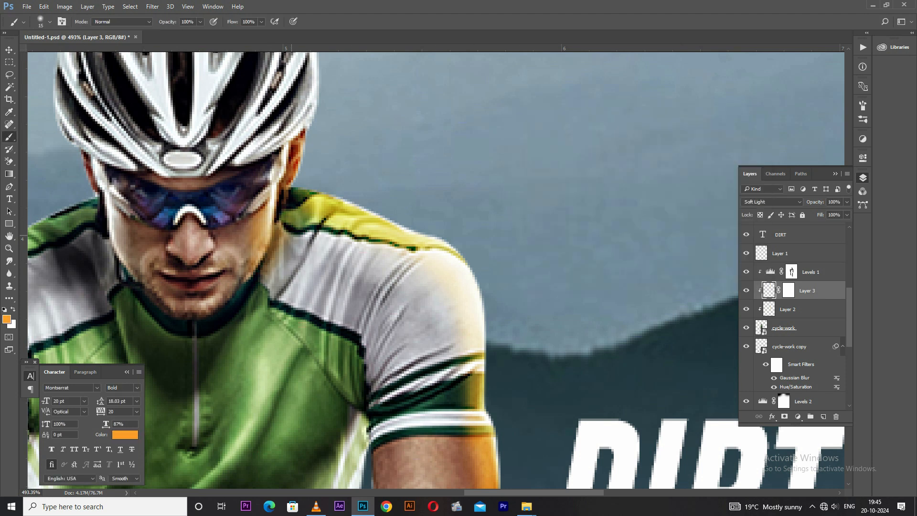
Mask the orange spill around the collar on Layer 3 and make the layer's pixels active again.
left_click(789, 290)
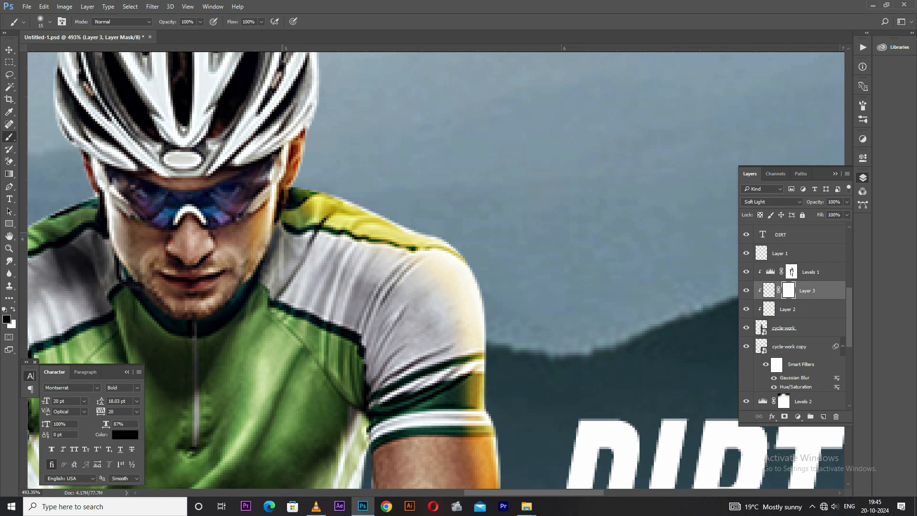
scroll(289, 241, "down", 2)
scroll(286, 220, "down", 3)
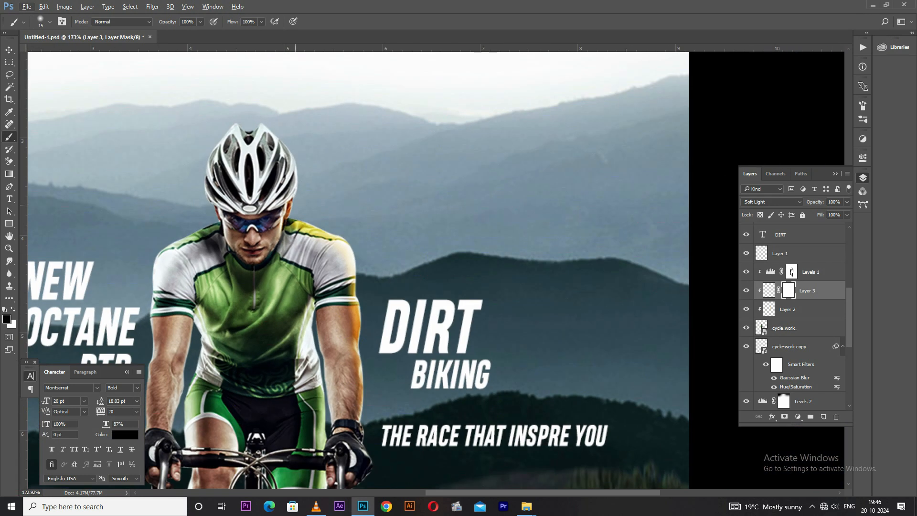
left_click(769, 290)
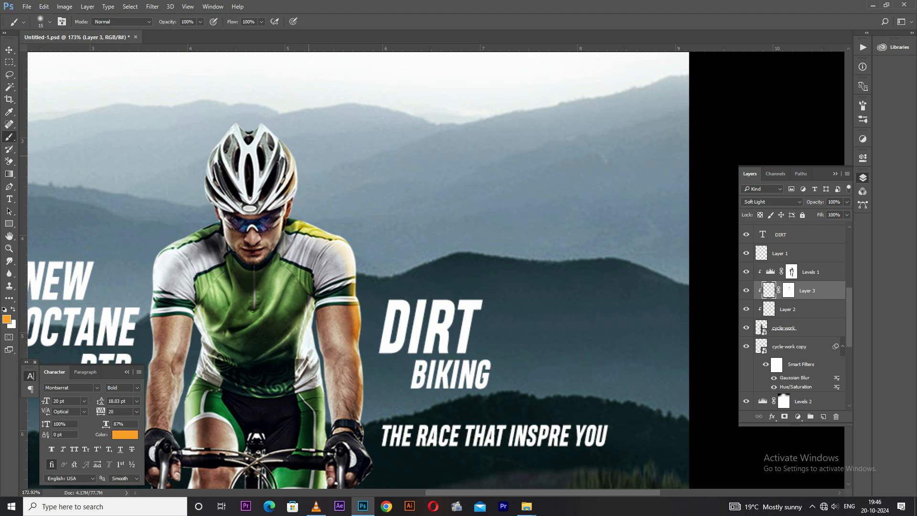
Apply a Gaussian Blur to the orange rim light on Layer 3.
scroll(340, 258, "down", 4)
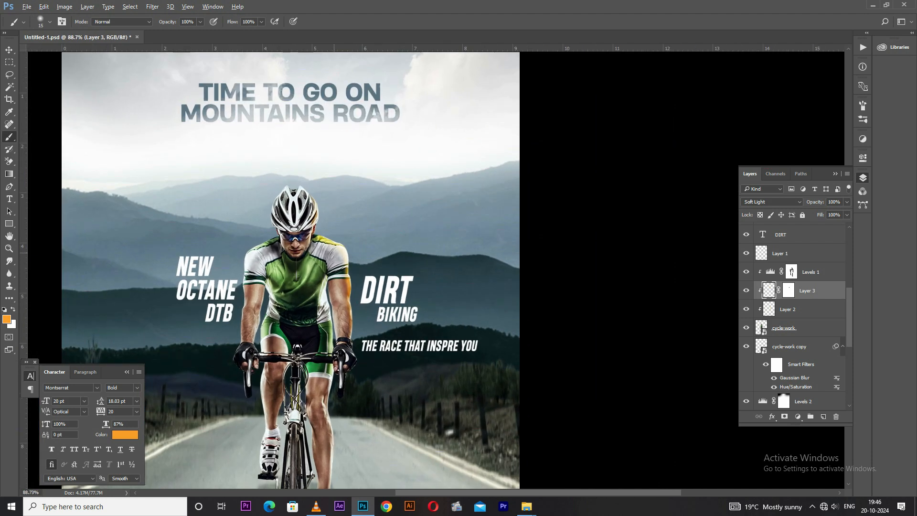
scroll(330, 462, "up", 4)
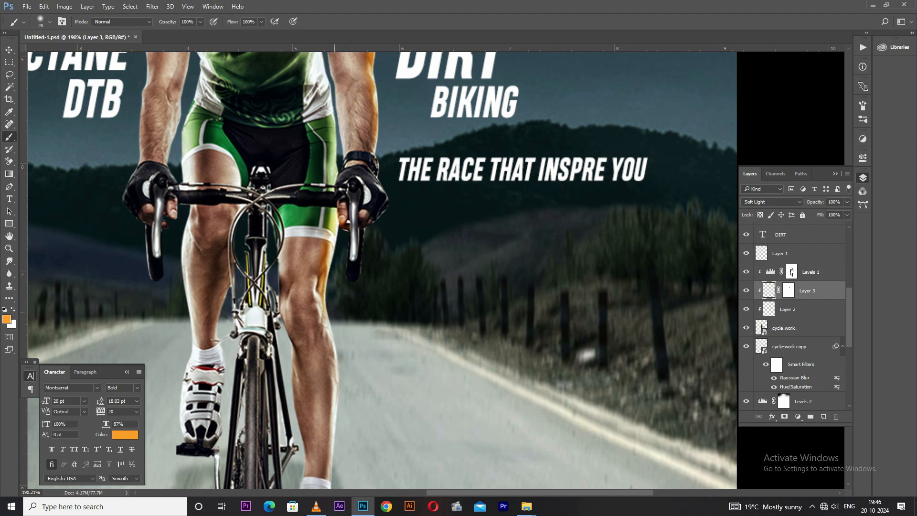
scroll(346, 359, "down", 2)
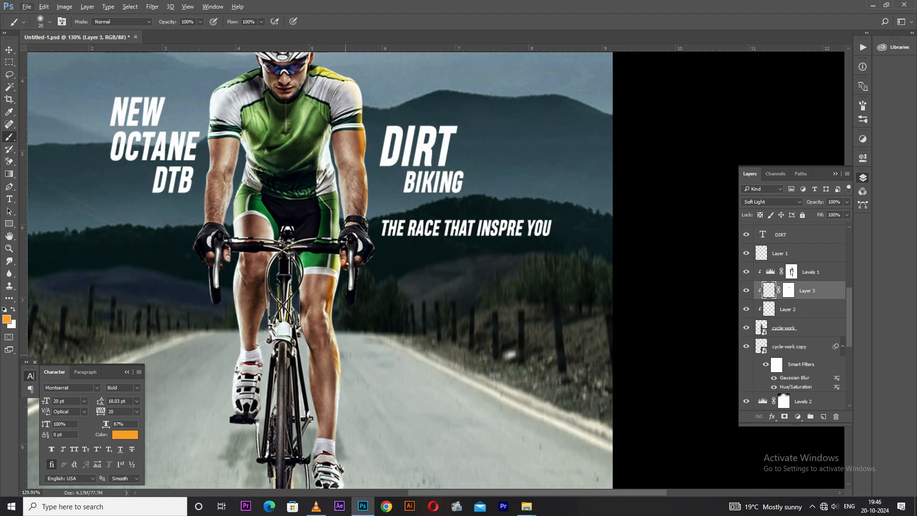
scroll(360, 358, "down", 2)
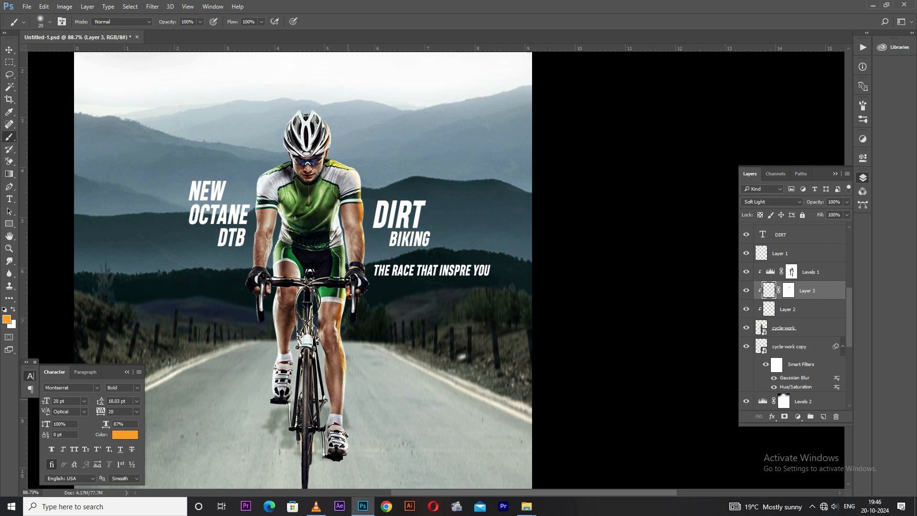
scroll(348, 399, "down", 4)
scroll(493, 247, "up", 5)
left_click(153, 7)
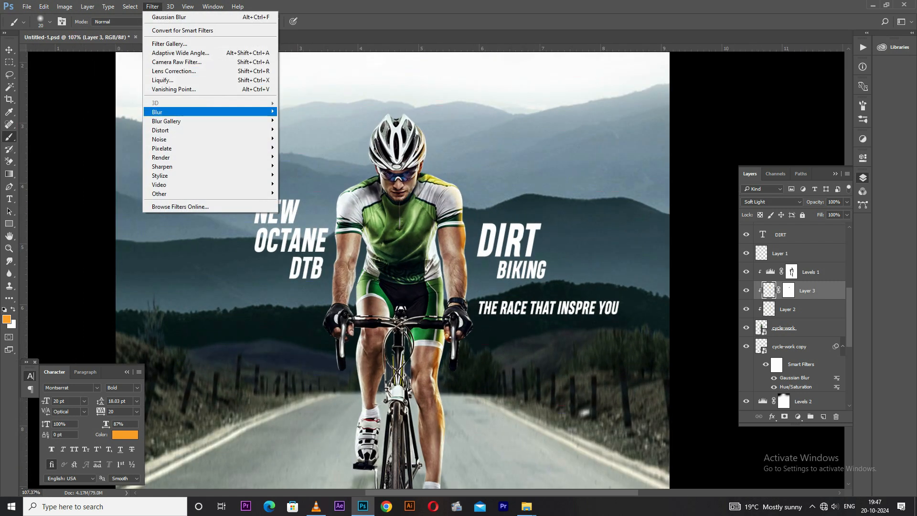
mouse_move(211, 111)
left_click(298, 148)
key("Return")
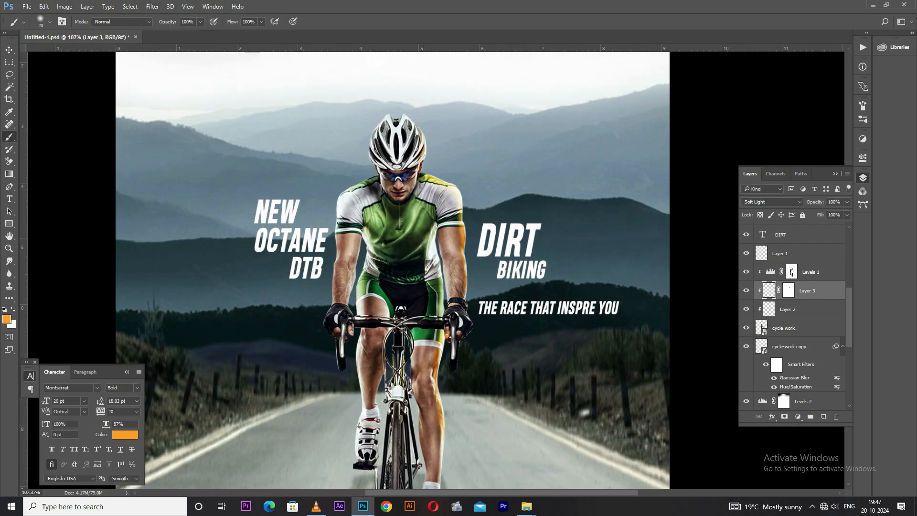
Apply a Motion Blur to Layer 3 with an angle of -5° and a distance of 35 pixels.
key("v")
left_click(152, 7)
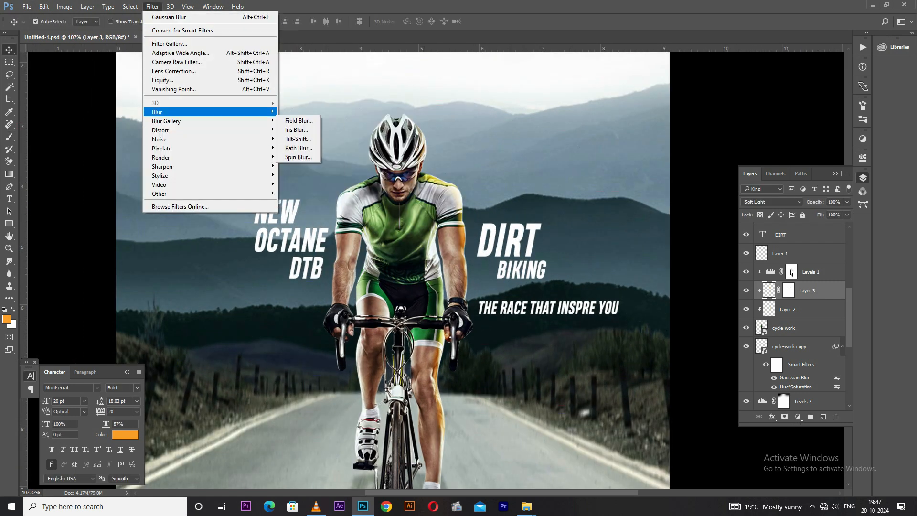
mouse_move(210, 112)
left_click(310, 166)
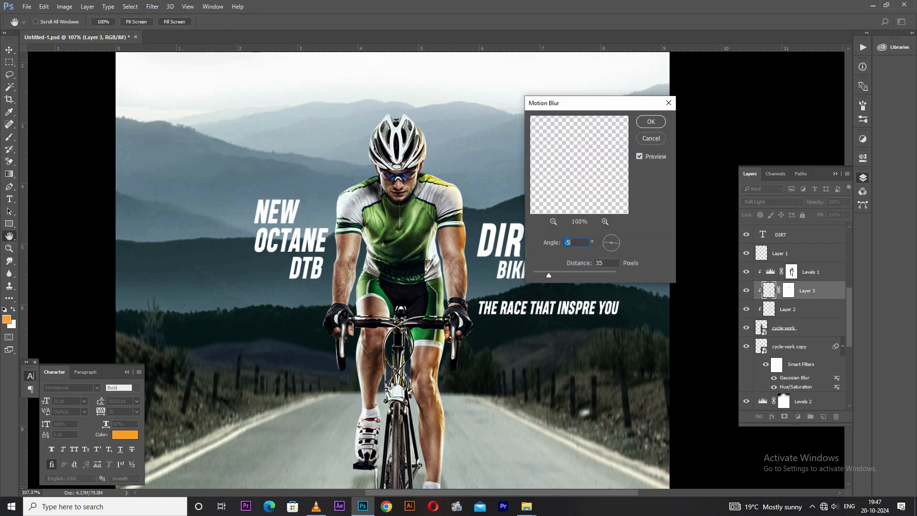
key("Return")
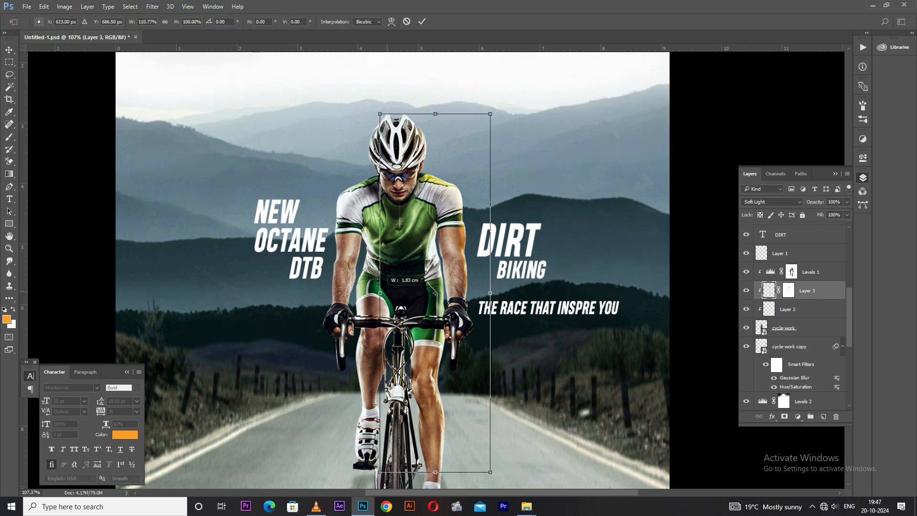
key("ctrl+0")
scroll(457, 267, "down", 2)
key("alt+v")
key("Escape")
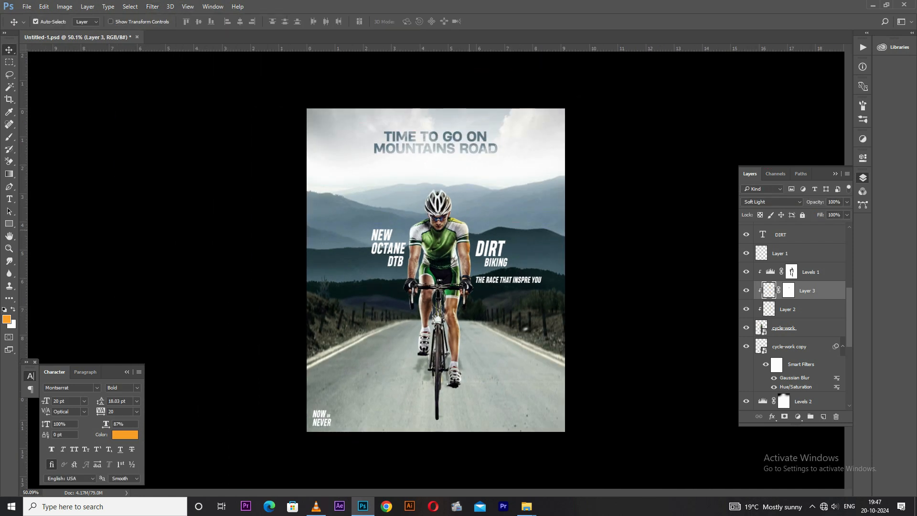
scroll(472, 239, "down", 1)
scroll(472, 239, "up", 2)
scroll(485, 277, "down", 1)
Add a new empty layer above the BIKING text layer.
left_click(491, 249)
scroll(793, 311, "up", 5)
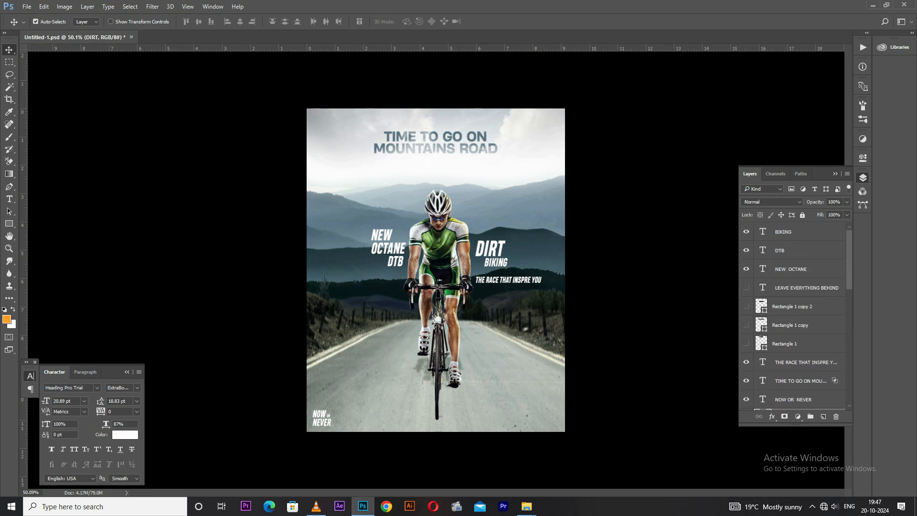
left_click(789, 231)
left_click(823, 416)
Paint five soft white light streaks on Layer 4, fanning out from the cyclist to the poster's left edge.
key("b")
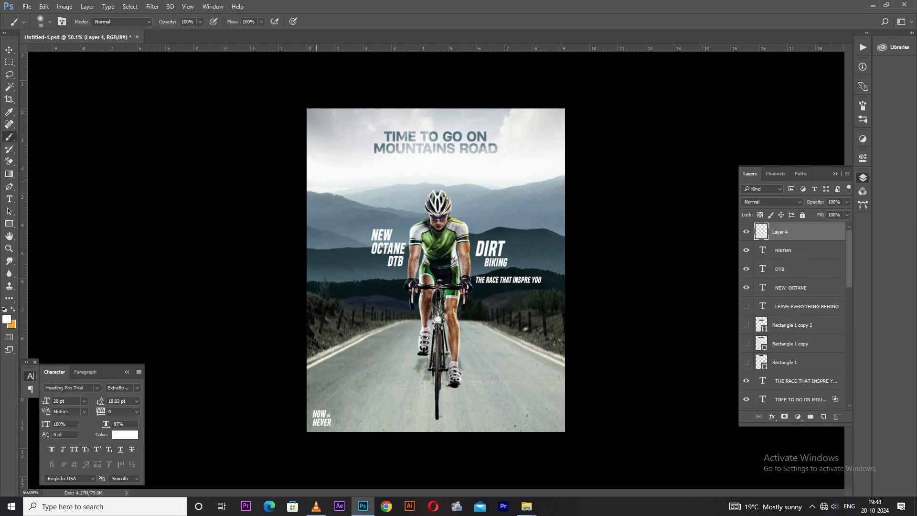
left_click_drag(428, 201, 287, 156)
key("ctrl+z")
mouse_move(427, 230)
left_mouse_down()
mouse_move(286, 200)
mouse_move(286, 210)
left_mouse_up()
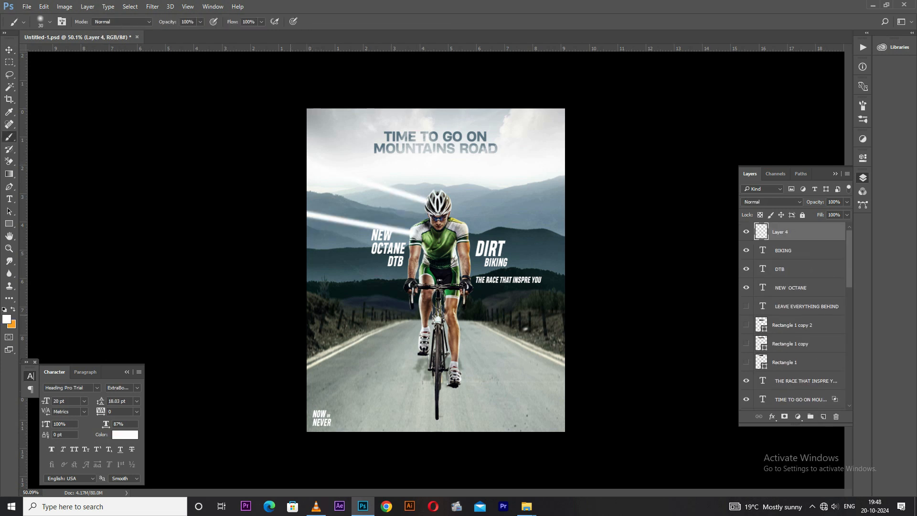
left_click_drag(417, 267, 287, 310)
left_click_drag(418, 300, 287, 363)
left_click_drag(420, 331, 317, 437)
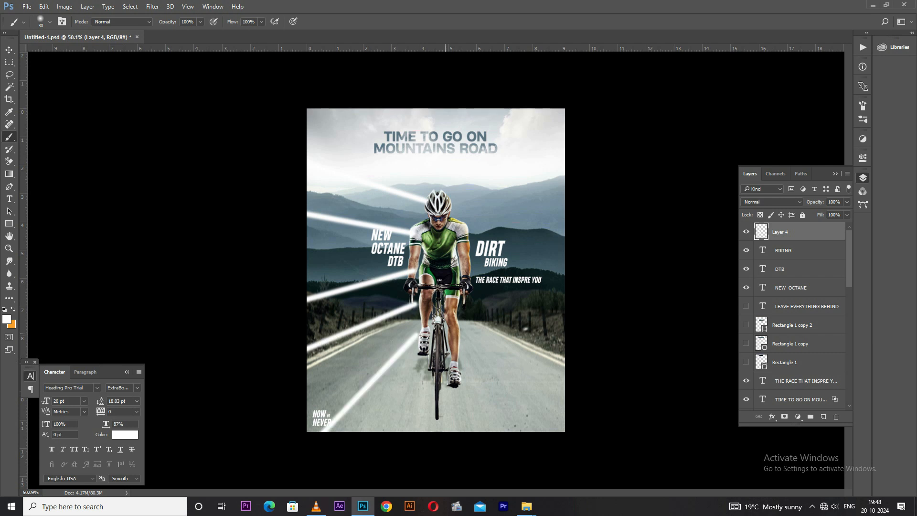
Duplicate the streak layer, flip the copy horizontally and place it on the cyclist's other side as a mirror image.
key("ctrl+j")
key("ctrl+t")
right_click(366, 303)
left_click(402, 444)
mouse_move(382, 313)
left_mouse_down()
mouse_move(522, 313)
mouse_move(503, 295)
left_mouse_up()
key("Return")
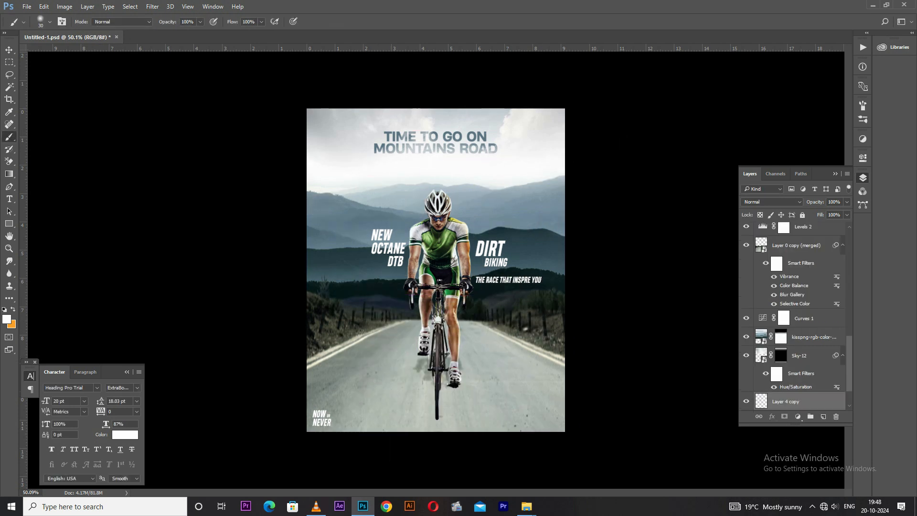
Move both streak layers behind the cyclist and text, directly above Layer 0 copy (merged), and merge them.
key("ctrl+bracketright")
key("ctrl+bracketright")
key("ctrl+bracketright")
key("ctrl+bracketright")
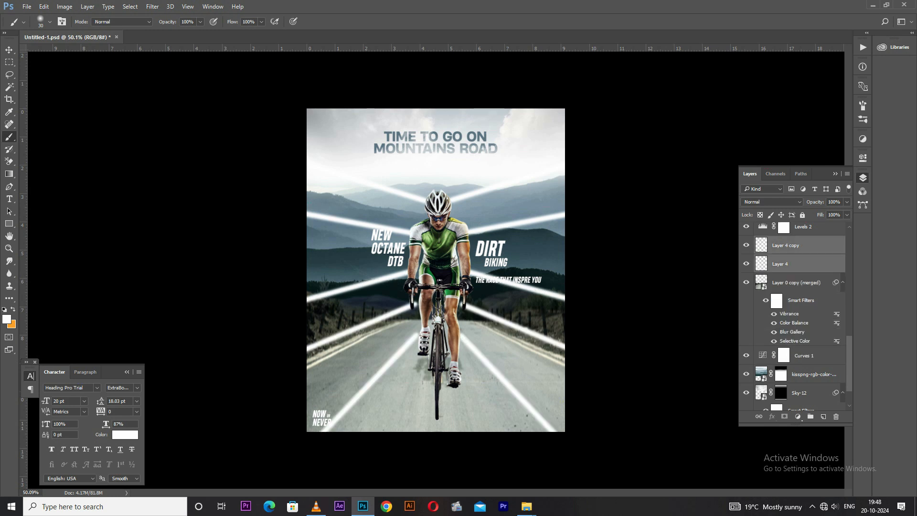
Apply a Radial Blur to the merged streaks with amount 10, the Zoom method and Good quality.
left_click(152, 6)
mouse_move(157, 111)
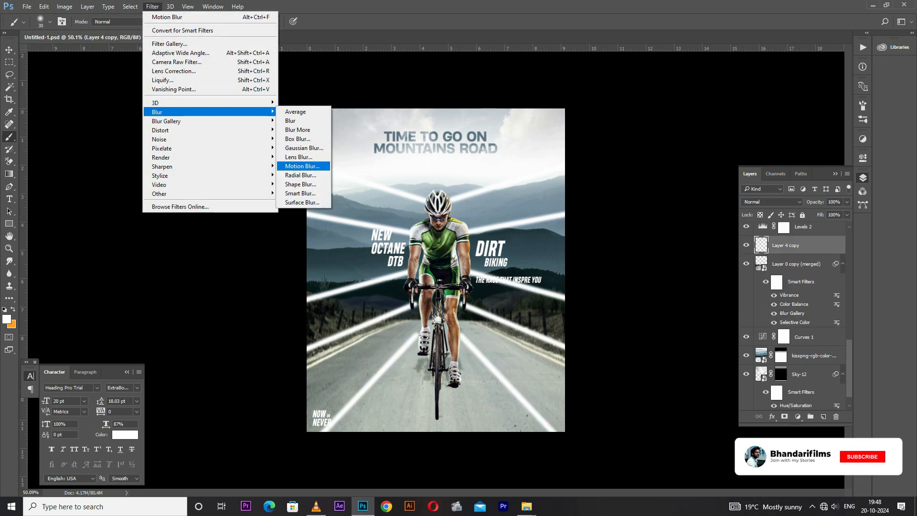
left_click(303, 167)
key("Escape")
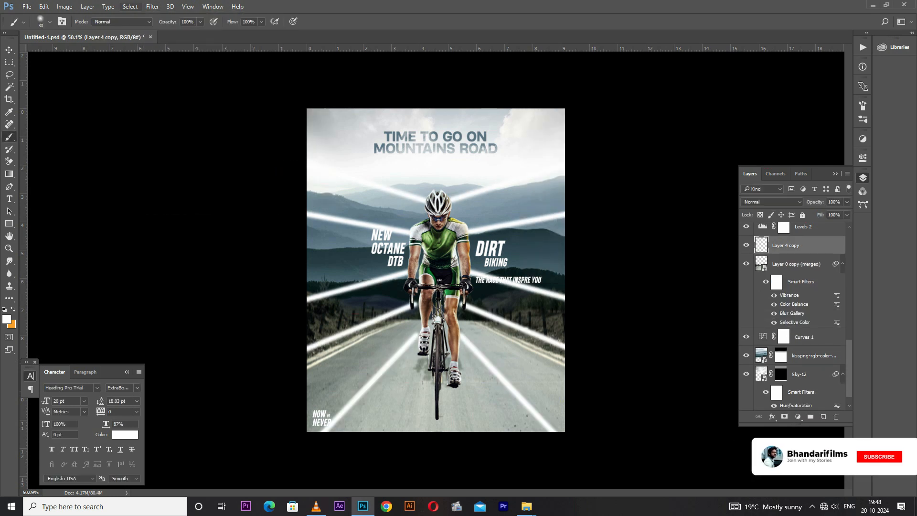
left_click(153, 6)
mouse_move(157, 111)
left_click(302, 176)
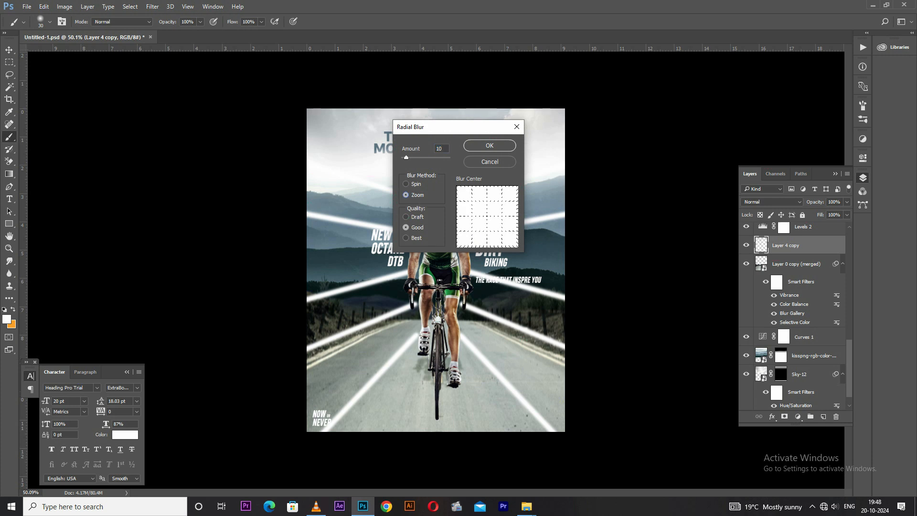
key("Return")
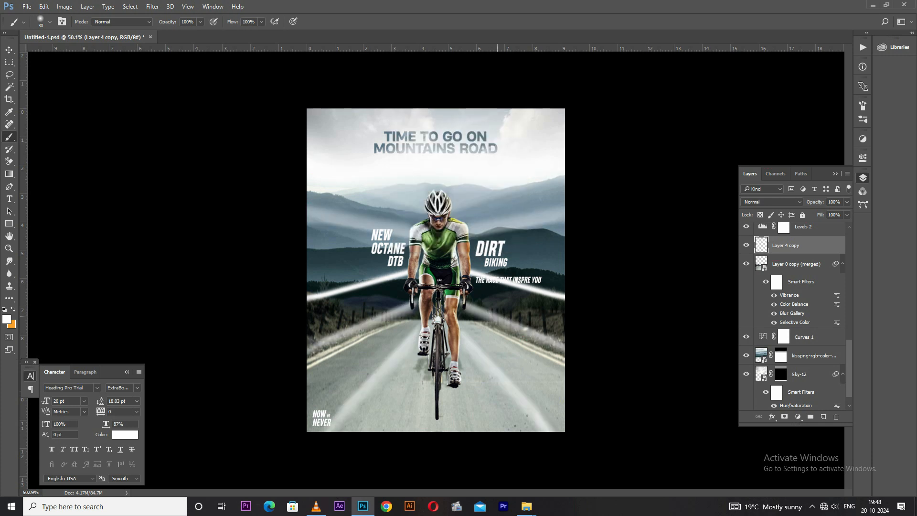
Repeat the radial blur on the merged streaks to soften them further.
key("ctrl+f")
key("Escape")
key("ctrl+alt+f")
key("ctrl+alt+f")
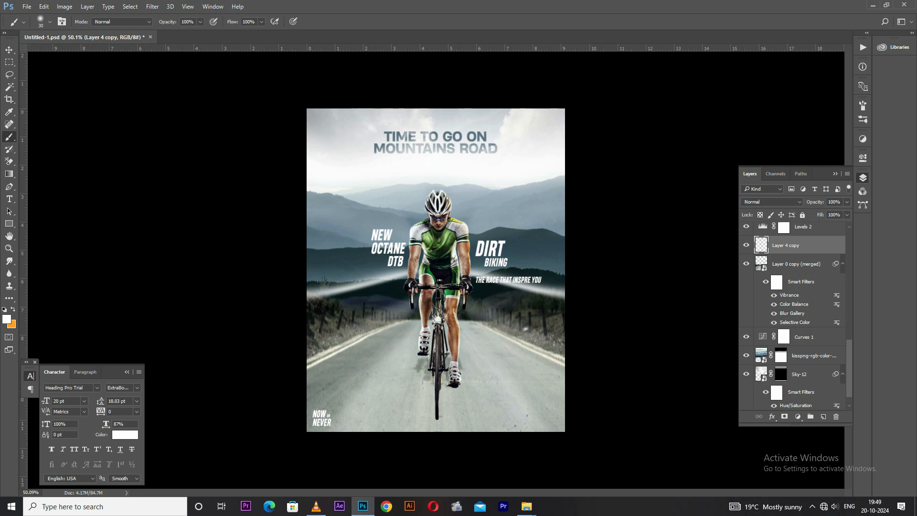
Delete the merged streak layer, Layer 4 copy.
key("m")
key("Delete")
key("v")
scroll(543, 200, "up", 2)
scroll(543, 201, "down", 2)
scroll(543, 200, "up", 1)
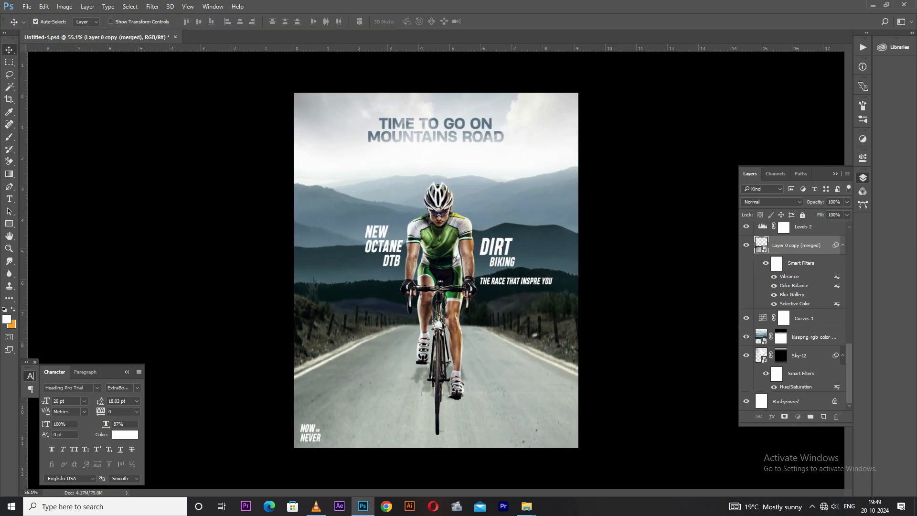
Add a new layer at the top of the stack and paint a soft 1100 px orange glow over the upper-right sky.
left_click(812, 337)
left_click(746, 337)
scroll(796, 315, "up", 6)
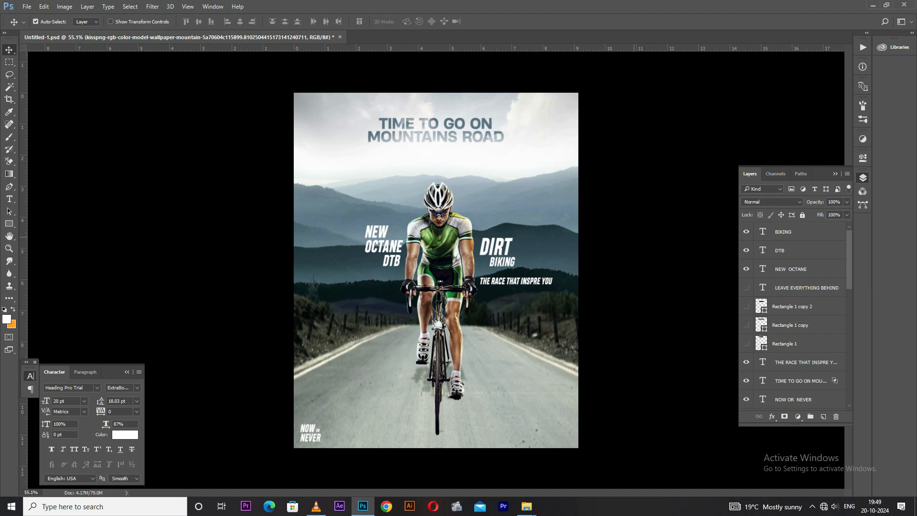
key("x")
key("b")
key("ctrl+shift+alt+n")
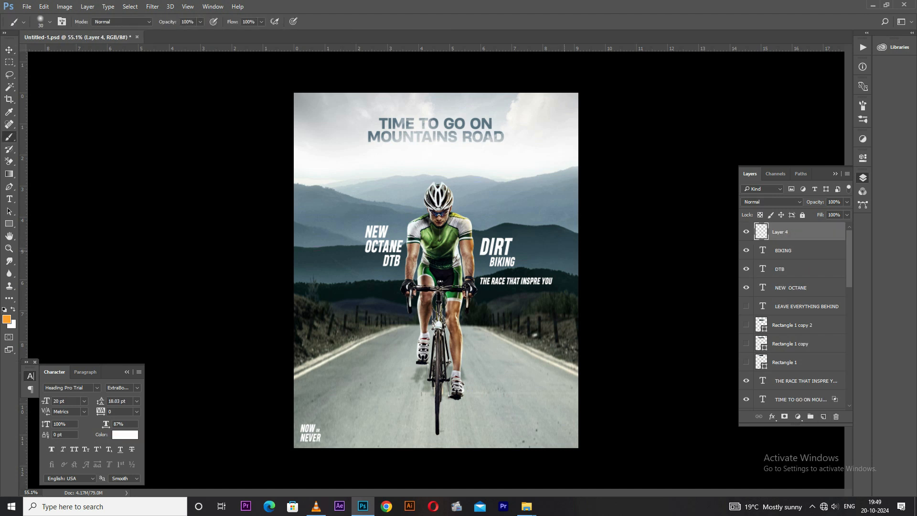
key("bracketright")
left_click(577, 153)
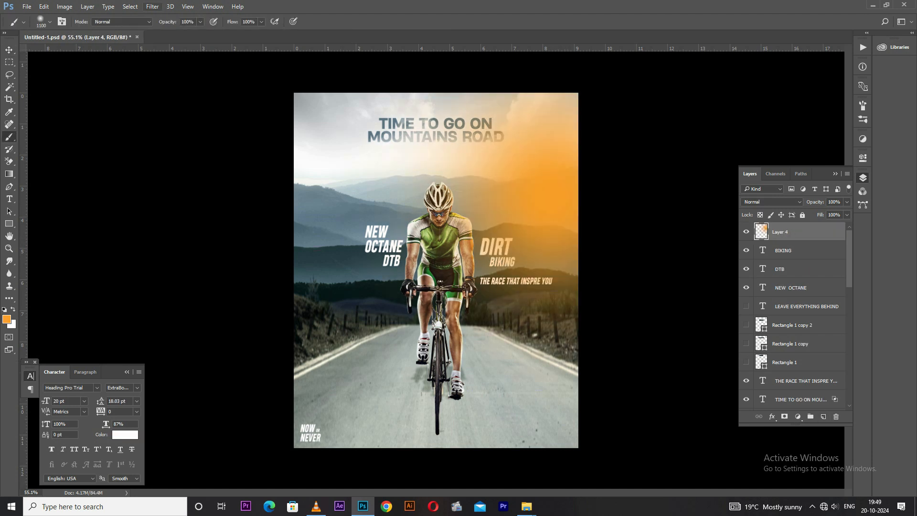
Try Soft Light and Linear Burn on the orange glow layer, and settle on the Lighten blend mode.
left_click(772, 202)
left_click(759, 299)
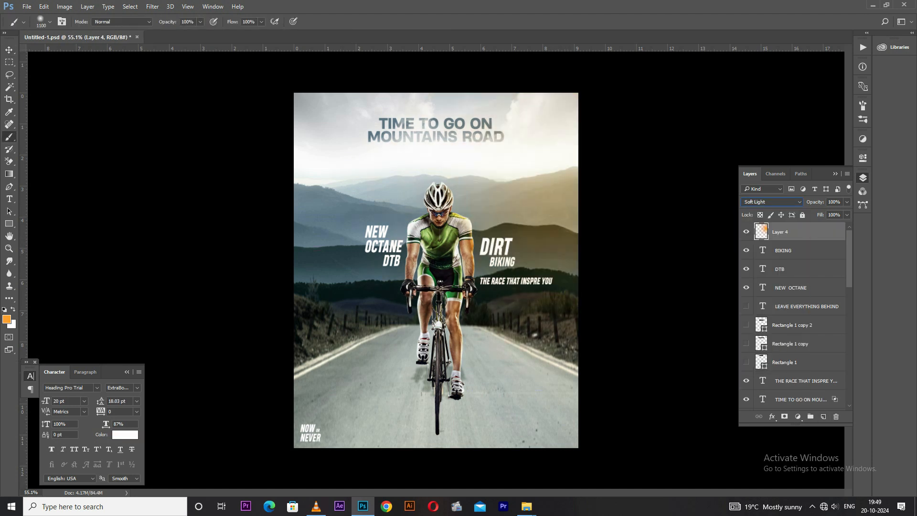
left_click(771, 202)
left_click(764, 225)
key("Up")
key("Up")
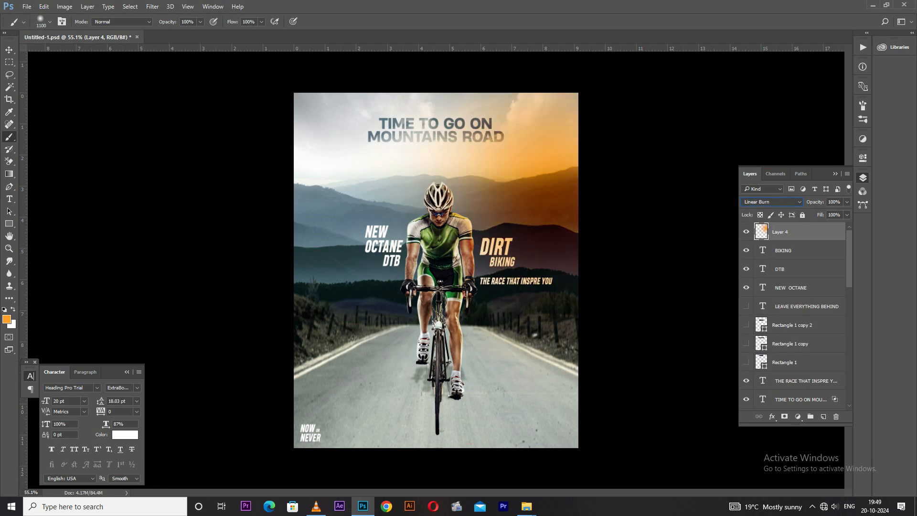
key("Down")
key("Down")
Enlarge the orange glow with Free Transform and shift it up so it spreads further across the sky.
key("ctrl+t")
left_click_drag(578, 430, 598, 452)
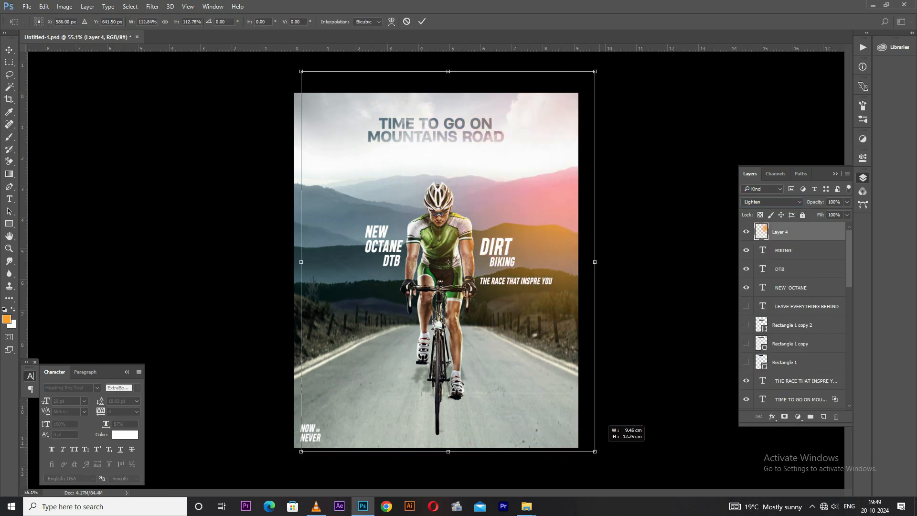
left_click_drag(538, 364, 553, 317)
left_click_drag(316, 215, 184, 219)
key("Return")
Restack the orange glow layer behind the cyclist, directly below the cycle-work layer.
key("ctrl+shift+[")
key("ctrl+]")
key("ctrl+]")
key("ctrl+]")
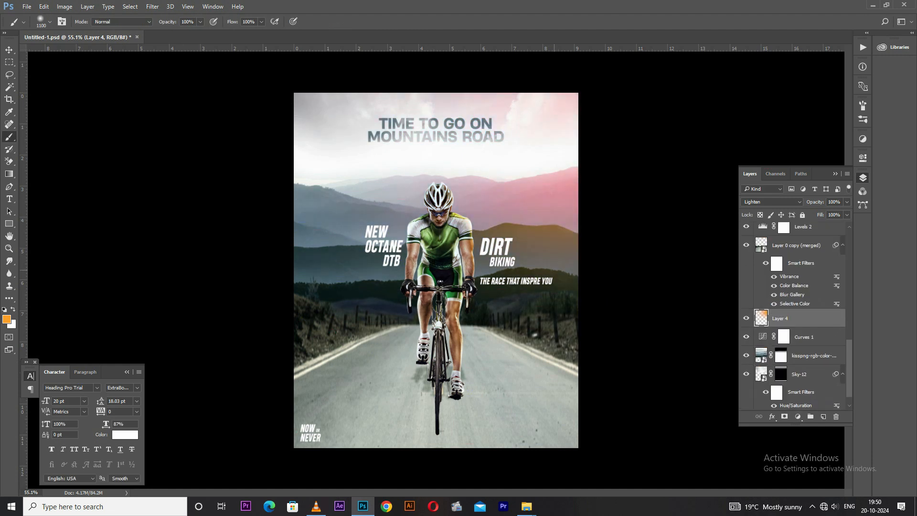
key("ctrl+]")
key("ctrl+]")
key("ctrl+]")
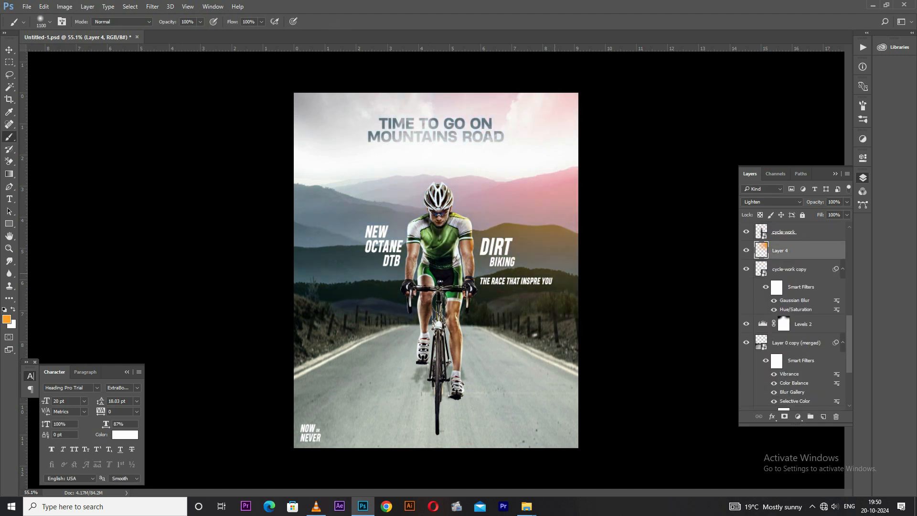
Transform the orange glow again, enlarging it and moving it higher above the mountains.
key("ctrl+t")
left_click_drag(542, 294, 574, 286)
left_click_drag(662, 282, 661, 138)
left_click_drag(447, 262, 409, 341)
left_click_drag(392, 286, 443, 247)
key("Return")
Lower the orange glow layer below Layer 0 copy (merged), and discard the glow.
key("ctrl+[")
key("ctrl+[")
key("ctrl+[")
key("ctrl+[")
key("ctrl+[")
key("ctrl+[")
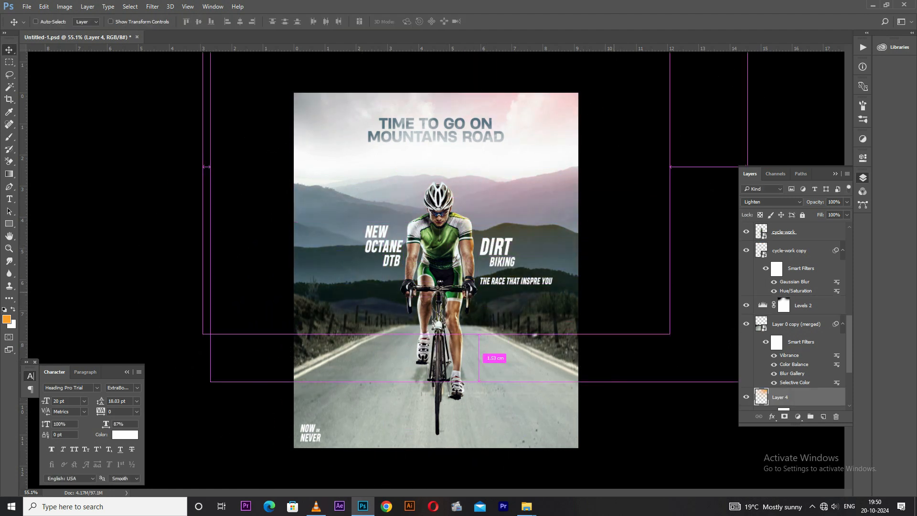
key("ctrl+[")
key("ctrl+[")
key("ctrl+[")
key("ctrl+[")
key("ctrl+[")
key("ctrl+[")
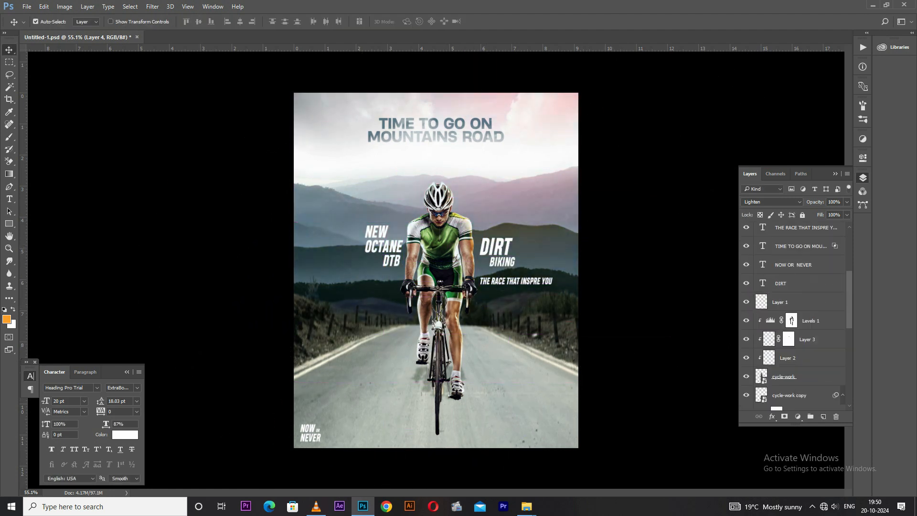
key("ctrl+[")
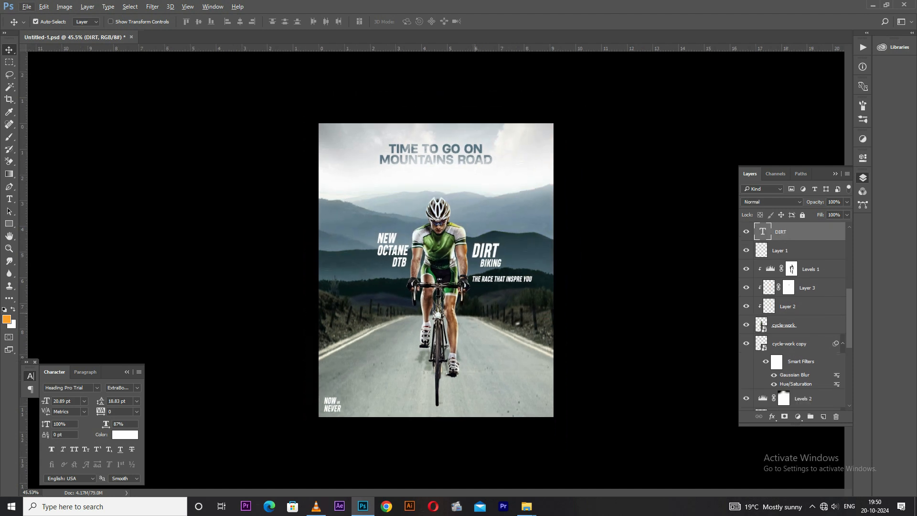
Place a second cycle-work cyclist image from the clouds folder and send it to the bottom of the layer stack, just above Background.
scroll(476, 313, "up", 1)
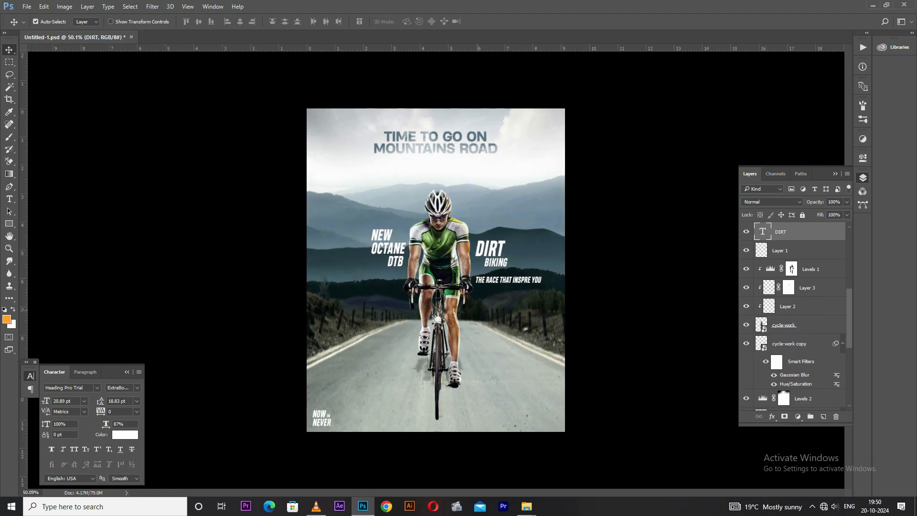
right_click(434, 245)
left_click(439, 247)
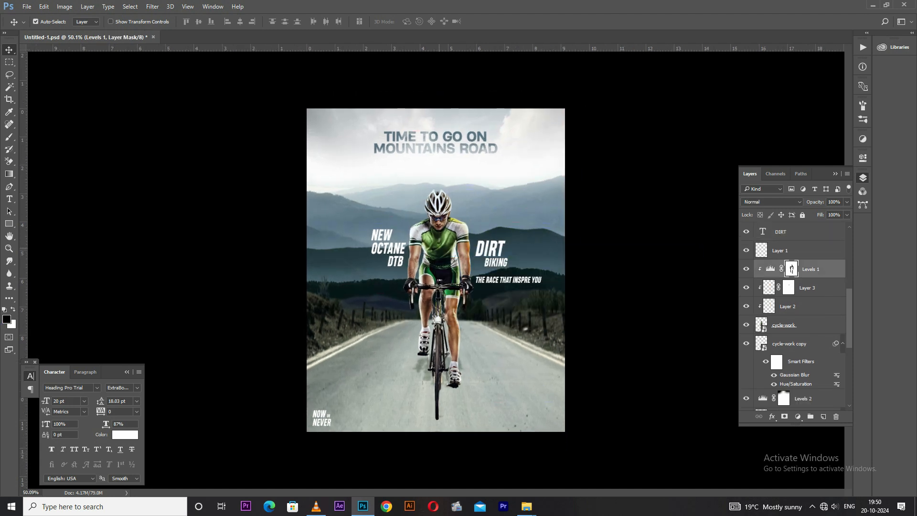
left_click(785, 325)
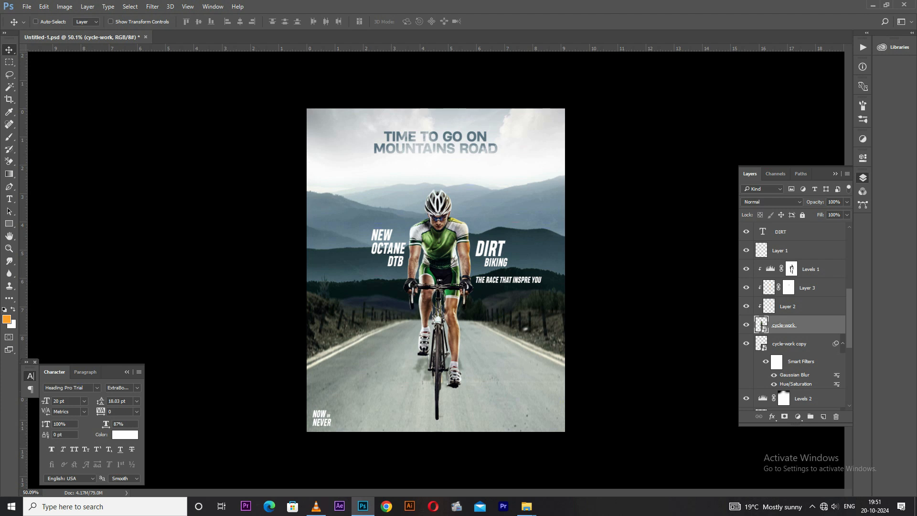
left_click(527, 507)
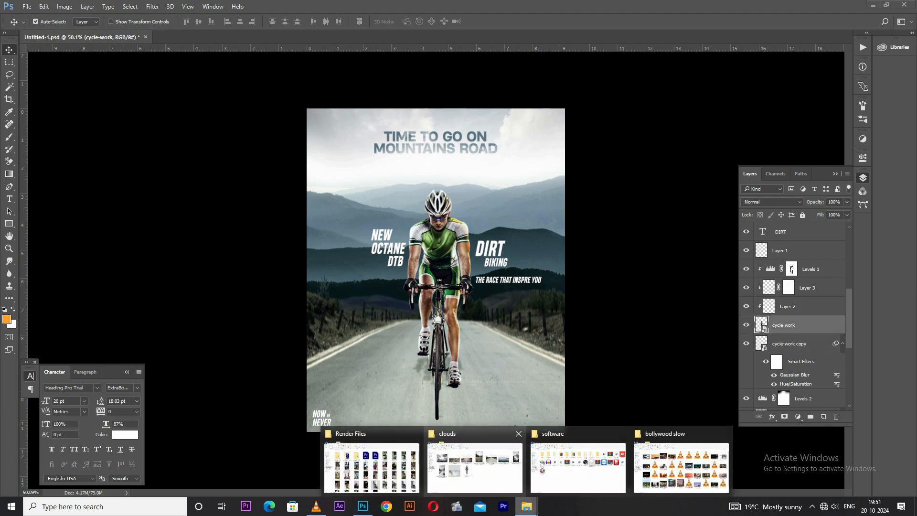
left_click(479, 458)
key("alt+Tab")
left_click_drag(386, 275, 452, 150)
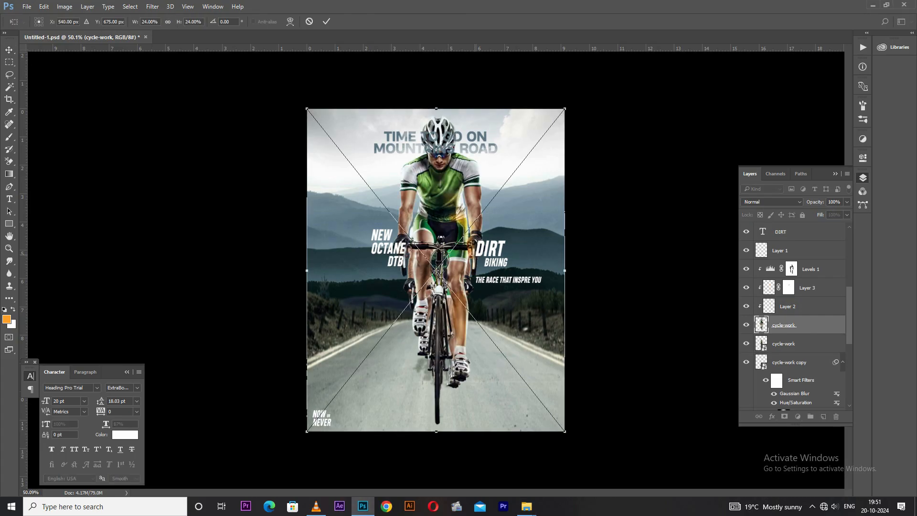
key("Return")
Clip Layer 2, Layer 3 and the Levels 1 adjustment to the original cycle-work layer again.
scroll(796, 316, "up", 5)
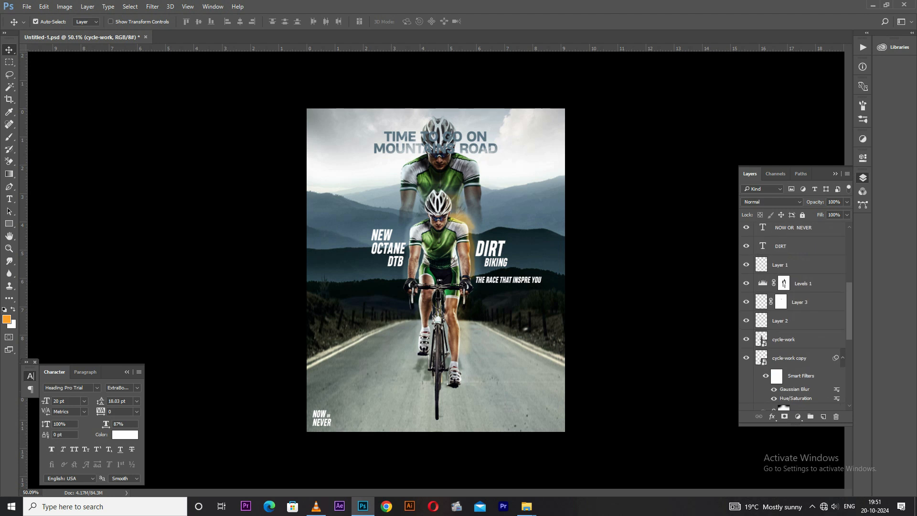
left_click(795, 321)
key("ctrl+alt+g")
left_click(808, 302)
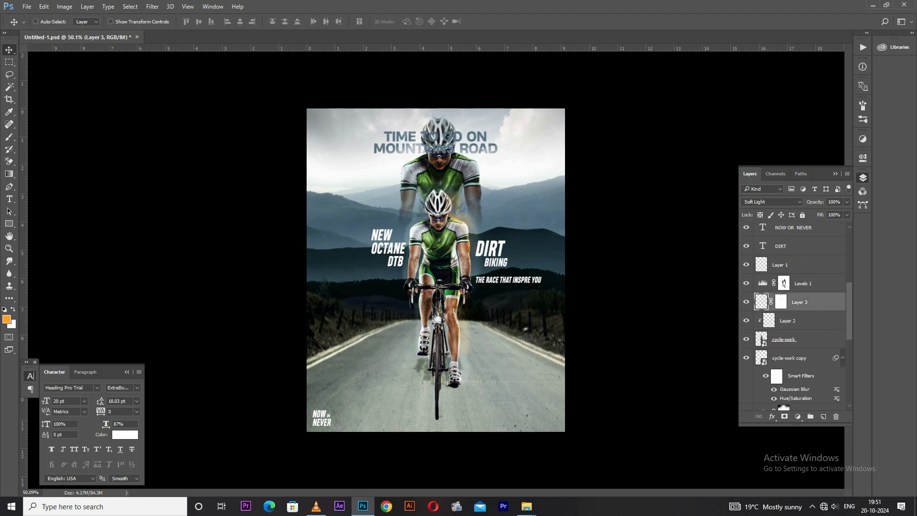
left_click(480, 231)
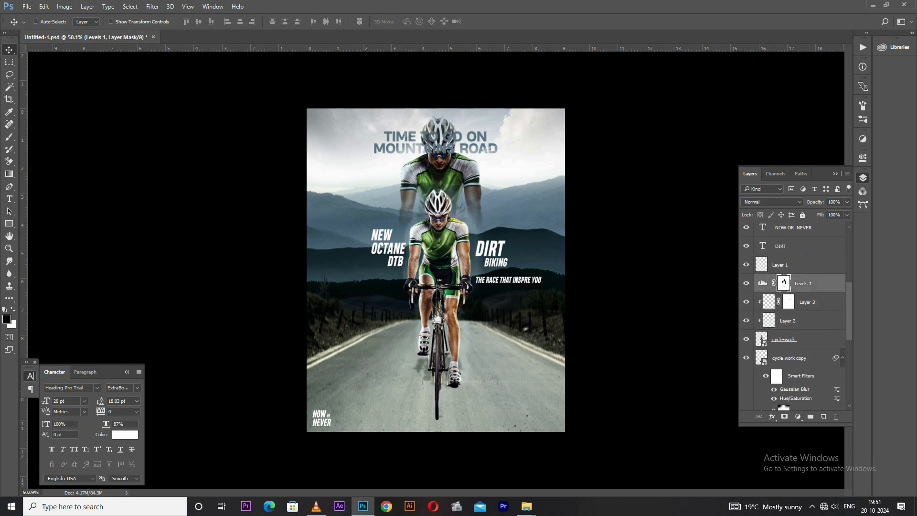
key("ctrl+alt+g")
Enlarge the background cyclist layer with Free Transform to about 27.4% behind the mountains.
left_click(456, 174)
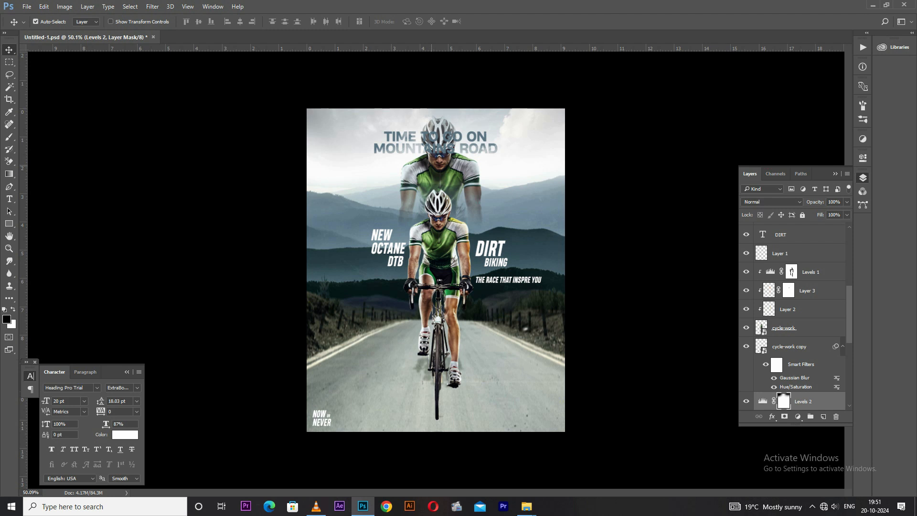
scroll(795, 315, "down", 8)
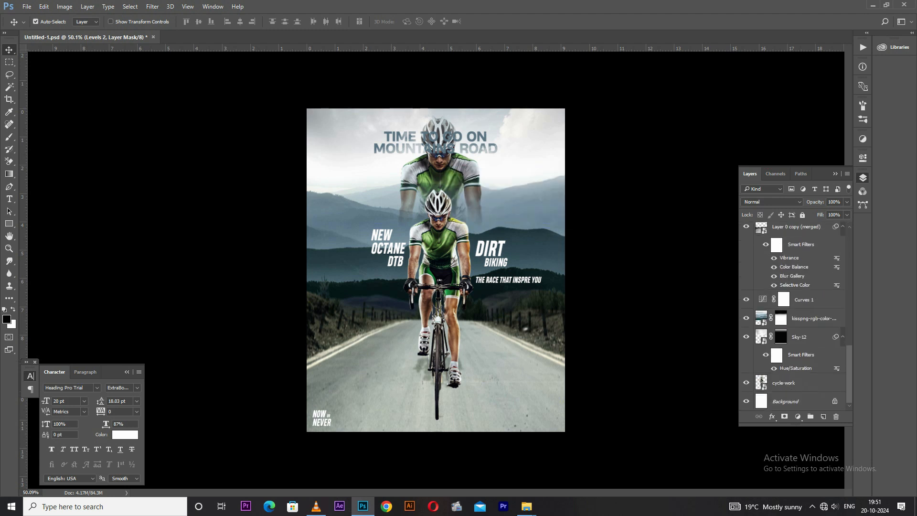
left_click(803, 383)
key("ctrl+t")
left_click_drag(519, 322, 516, 316)
left_click_drag(568, 427, 588, 450)
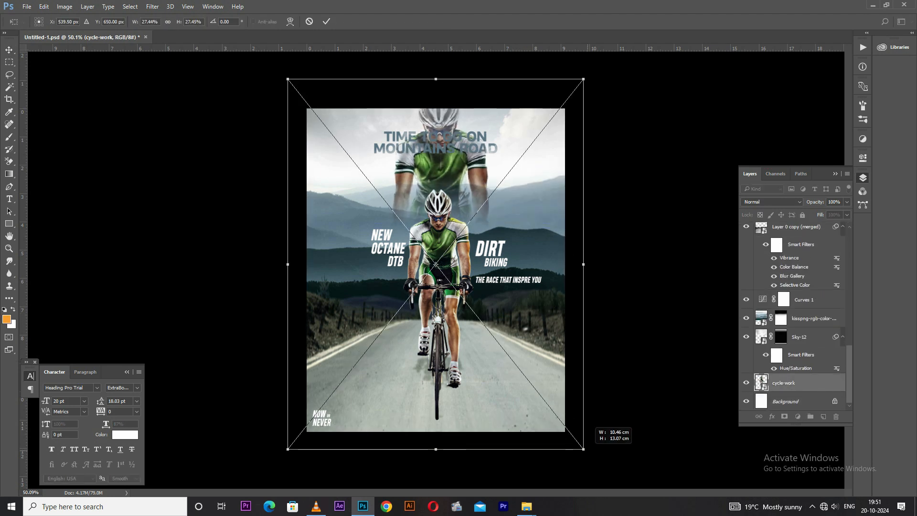
key("Return")
Try Screen, Overlay and further blend modes in turn on the background cyclist layer.
left_click(772, 201)
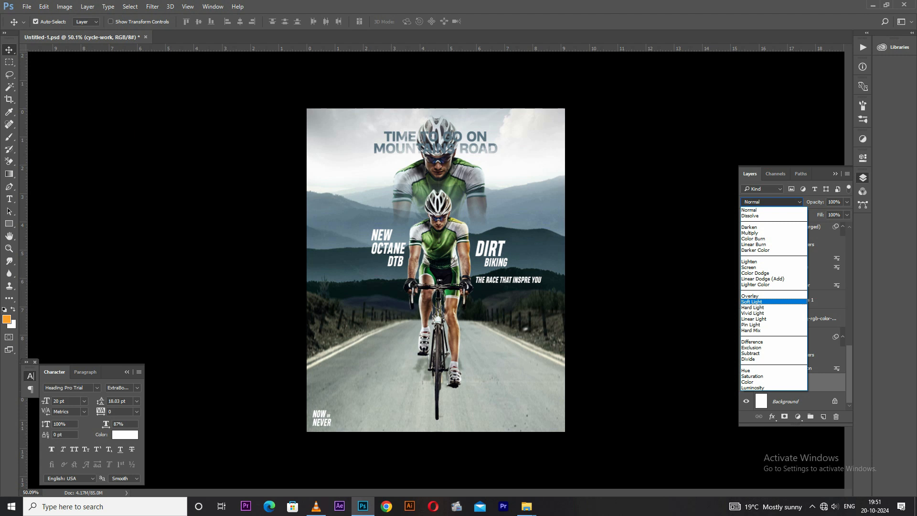
left_click(765, 268)
left_click(771, 202)
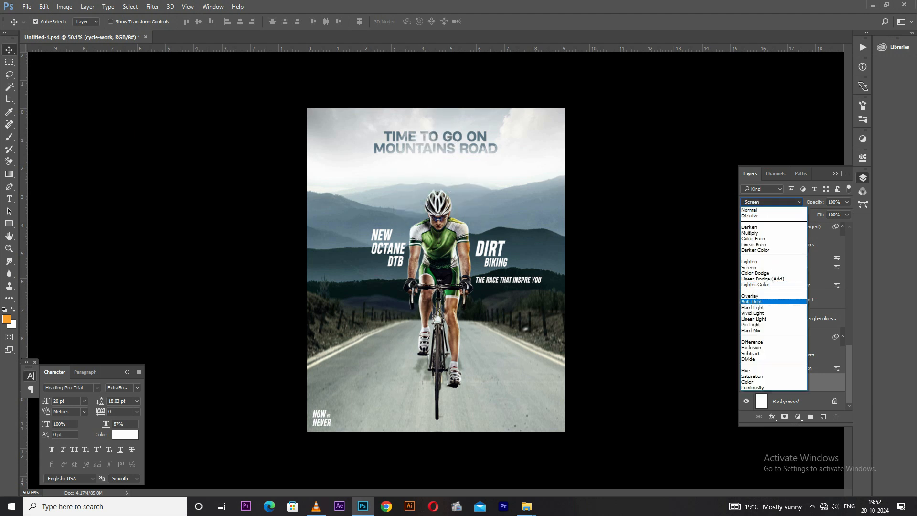
left_click(750, 296)
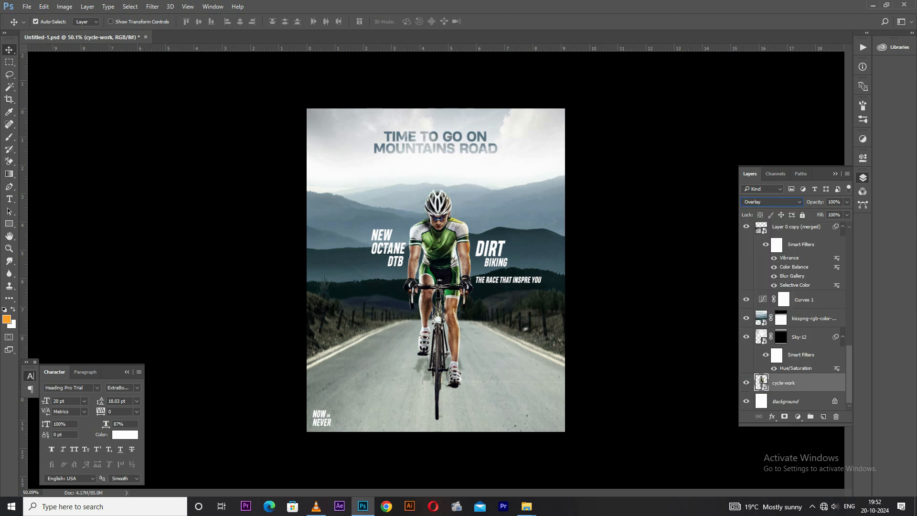
left_click(772, 202)
left_click(749, 210)
key("Down")
key("Down")
key("Down")
key("Down")
key("Down")
key("Down")
key("Down")
key("Down")
key("Down")
key("Down")
key("Down")
key("Down")
key("Down")
Set the background cyclist layer to Multiply blending and lower its fill to 13%.
left_click(771, 202)
left_click(751, 210)
key("Down")
key("Down")
key("Down")
key("Down")
key("Up")
left_click_drag(820, 215, 781, 215)
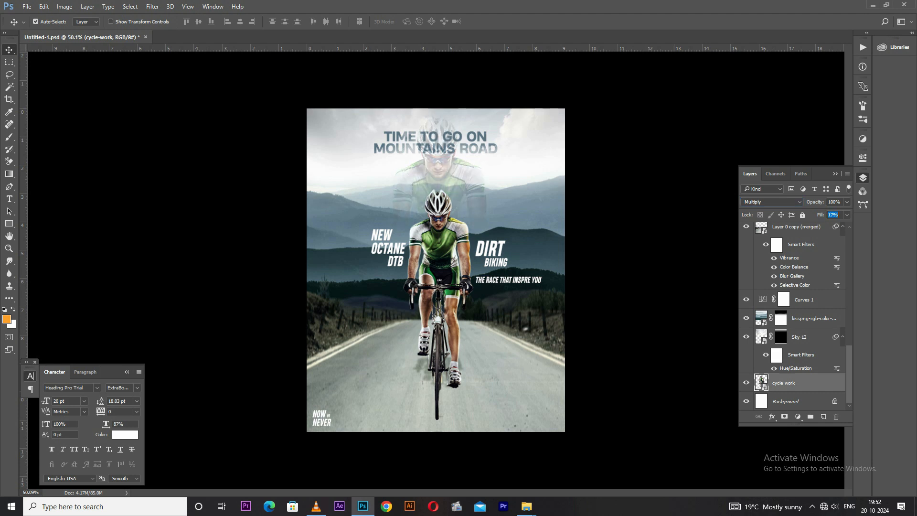
Enlarge the faded background cyclist to about 36.7% and centre it high behind the front cyclist.
key("ctrl+t")
left_click_drag(471, 296, 470, 249)
left_click_drag(586, 436, 634, 492)
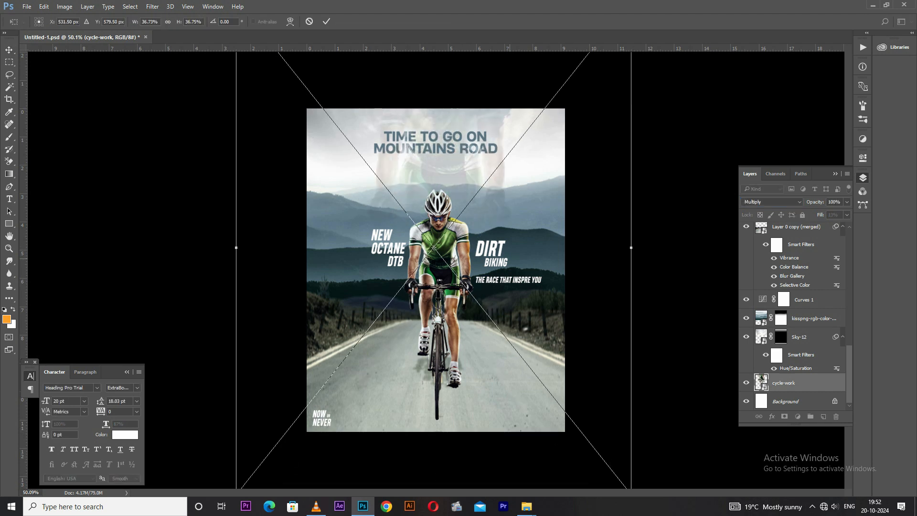
left_click_drag(460, 202, 470, 229)
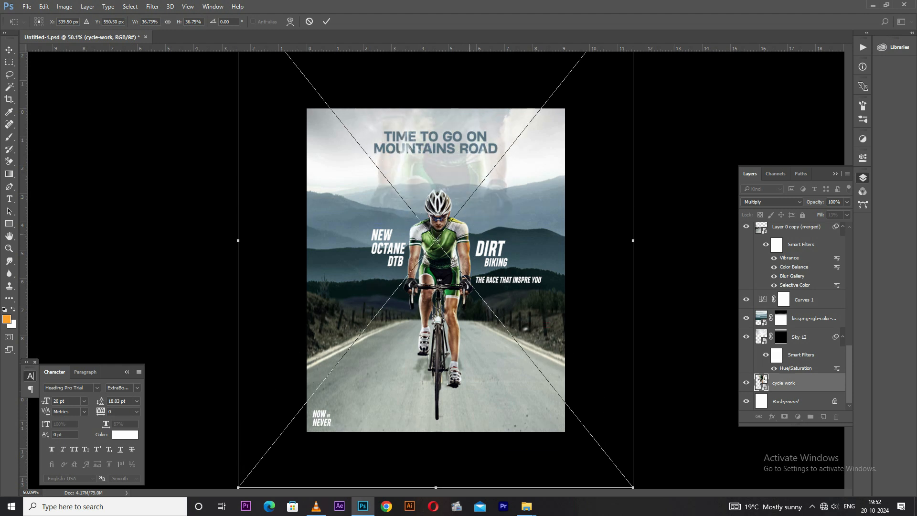
key("Return")
Restack the faded cyclist layer directly below Curves 1, above the kisspng layer, and nudge it slightly on the poster.
left_click_drag(760, 381, 762, 315)
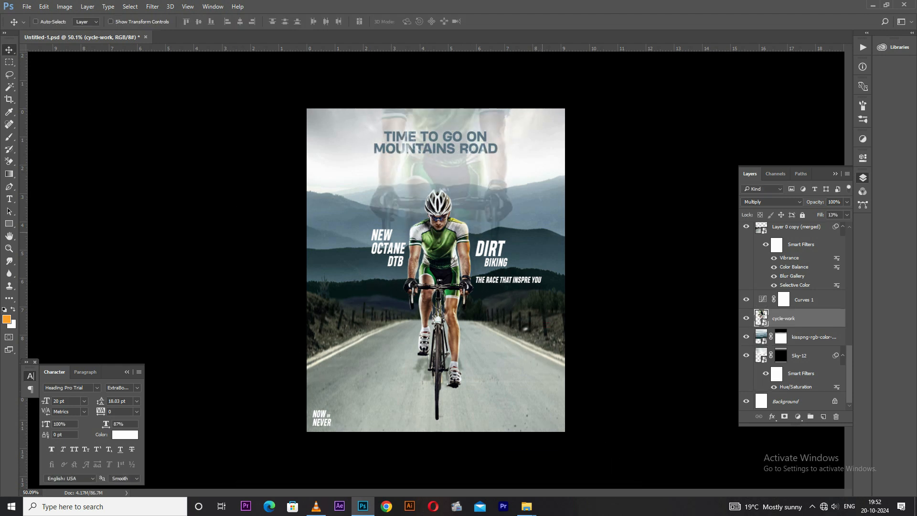
left_click_drag(478, 197, 471, 196)
scroll(464, 188, "down", 1)
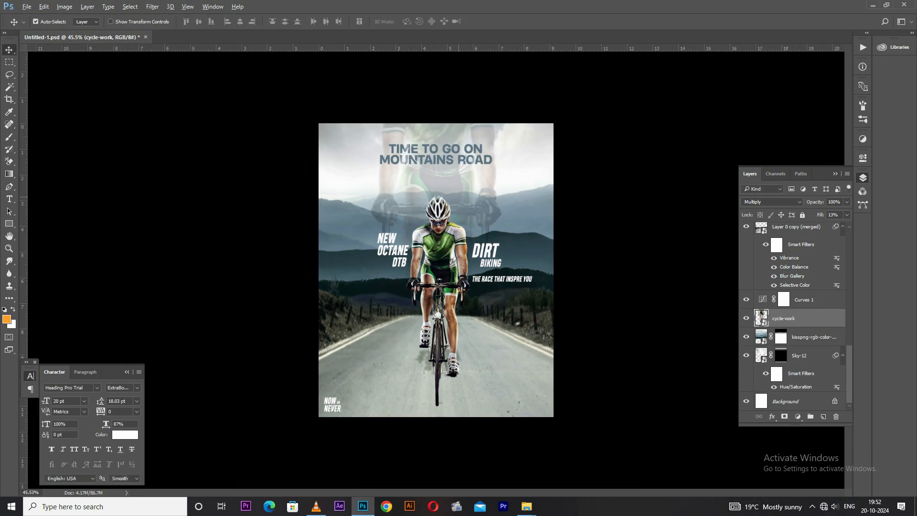
scroll(465, 188, "up", 1)
Reposition the faded cyclist with Free Transform so its hands and handlebar stay centred behind the front rider's helmet.
key("ctrl+t")
left_click_drag(466, 237, 468, 305)
left_click_drag(467, 304, 457, 206)
key("Return")
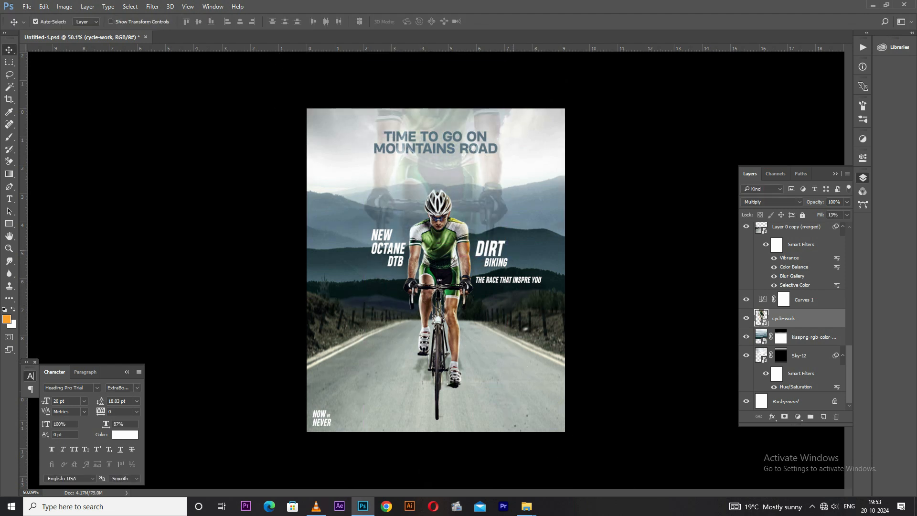
Try recolouring the TIME TO GO ON MOUNTAINS ROAD text white and changing its fill, and discard both changes.
right_click(448, 148)
left_click(466, 155)
left_click(125, 434)
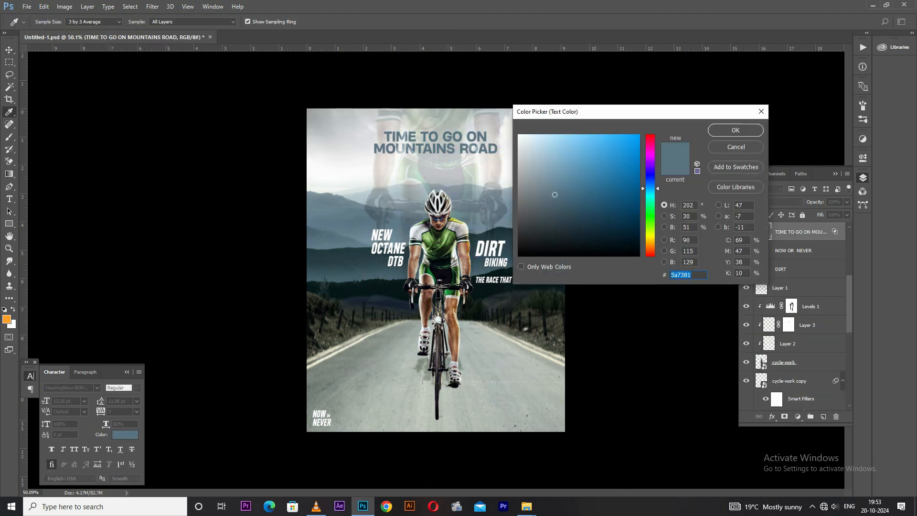
left_click_drag(525, 143, 518, 135)
key("Escape")
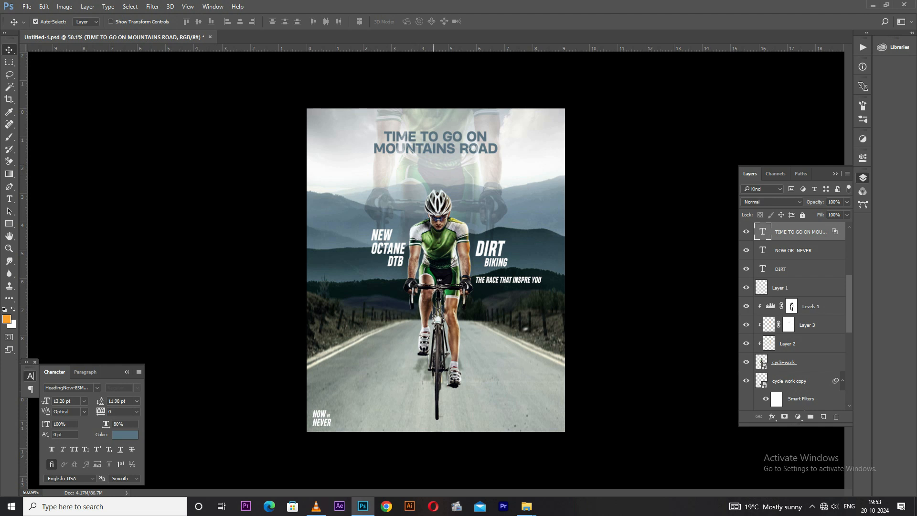
left_click_drag(814, 215, 809, 215)
key("ctrl+z")
Compare the poster with and without both cyclist layers, and lower the faded background cyclist's opacity to 52%.
left_click(746, 362)
left_click(747, 362)
scroll(748, 356, "down", 5)
left_click(747, 319)
left_click(746, 319)
left_click(788, 318)
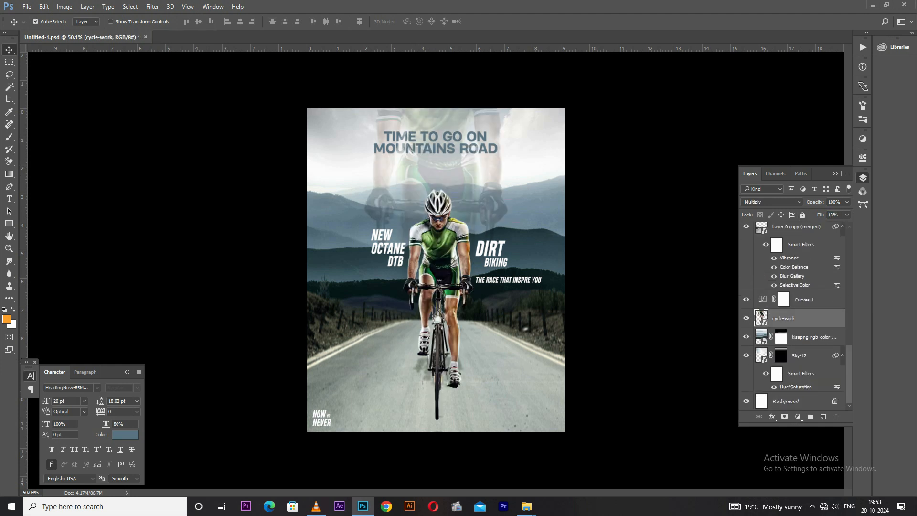
left_click_drag(815, 202, 787, 201)
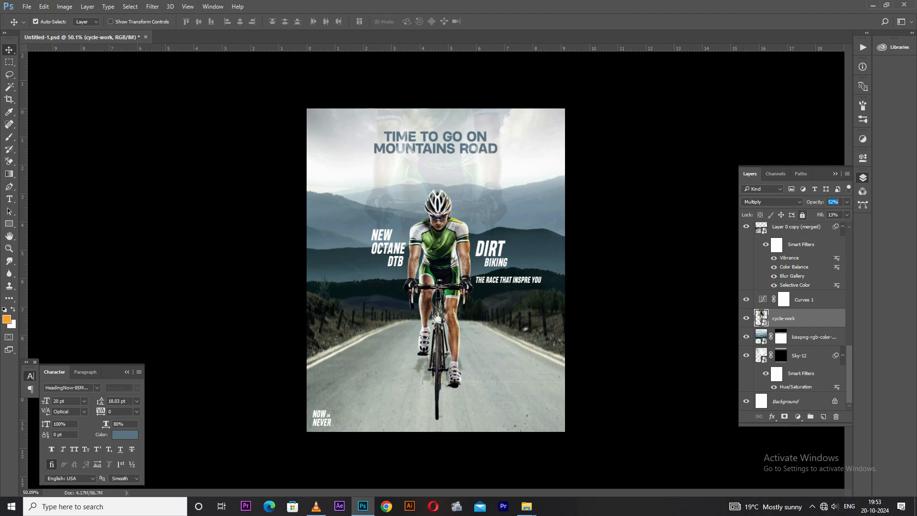
Nudge the TIME TO GO ON MOUNTAINS ROAD text to the right and scale it down to 12.35 pt.
scroll(436, 191, "down", 2)
right_click(436, 158)
left_click(458, 164)
mouse_move(449, 153)
left_mouse_down()
mouse_move(450, 371)
mouse_move(399, 367)
mouse_move(392, 325)
mouse_move(455, 143)
mouse_move(451, 155)
left_mouse_up()
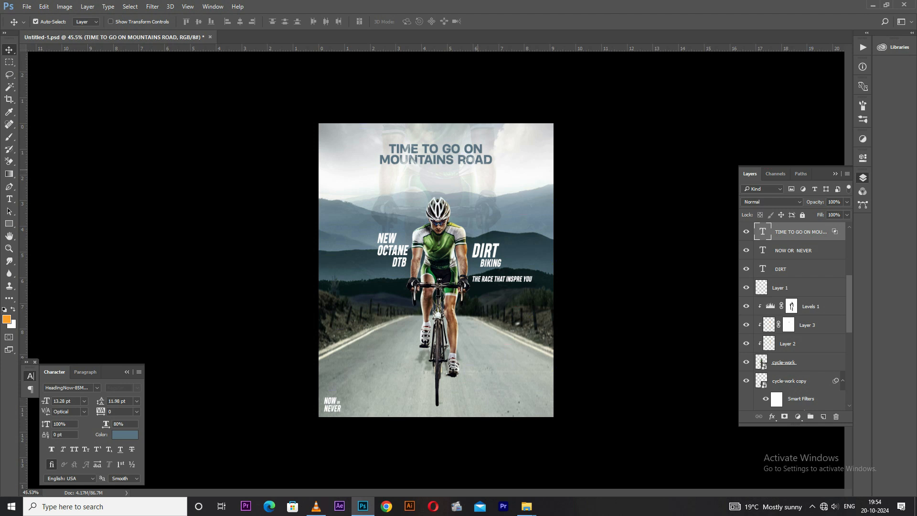
key("shift+Right")
key("ctrl+t")
scroll(489, 162, "up", 3)
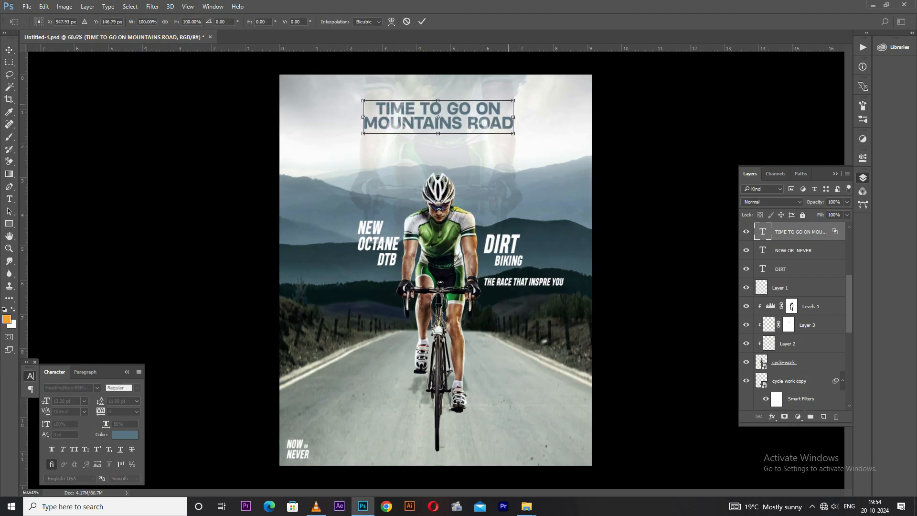
left_click_drag(515, 98, 509, 101)
key("Return")
scroll(449, 174, "down", 3)
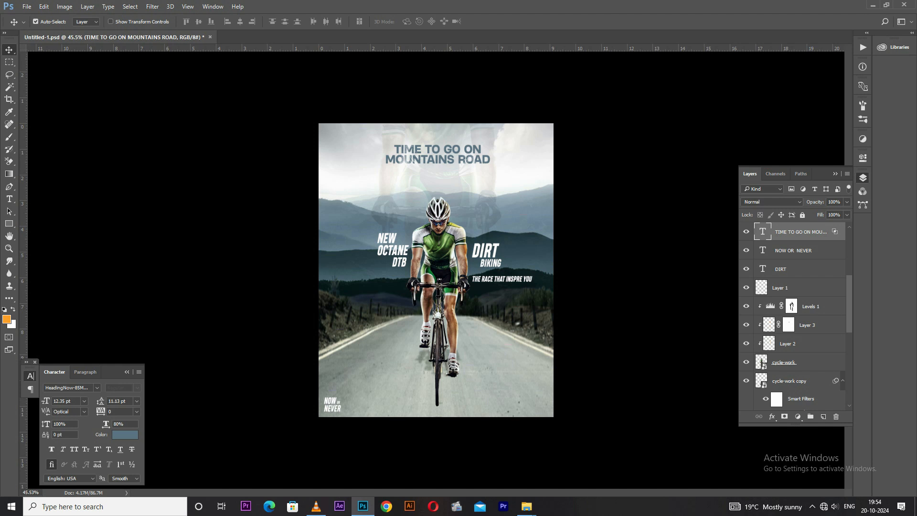
Left-align the TIME TO GO ON MOUNTAINS ROAD text and move it to the poster's upper-left corner.
left_click(746, 231)
left_click(746, 232)
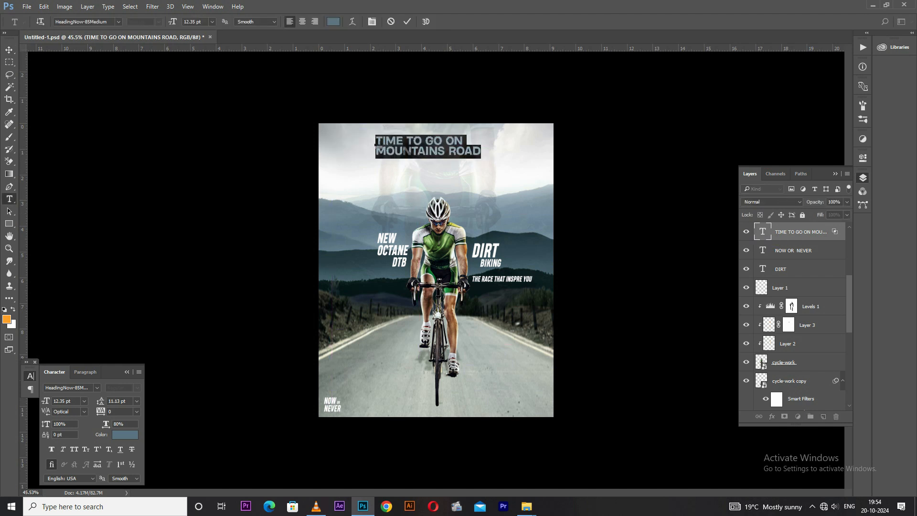
left_click_drag(345, 144, 343, 135)
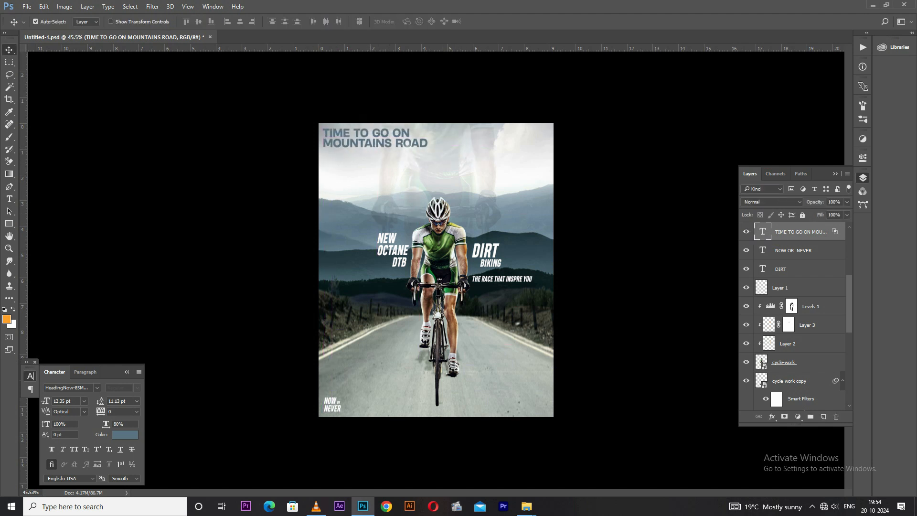
Break the headline into four lines reading TIME TO, GO ON, MOUNTAINS and ROAD.
double_click(389, 134)
left_click(393, 134)
key("BackSpace")
key("Return")
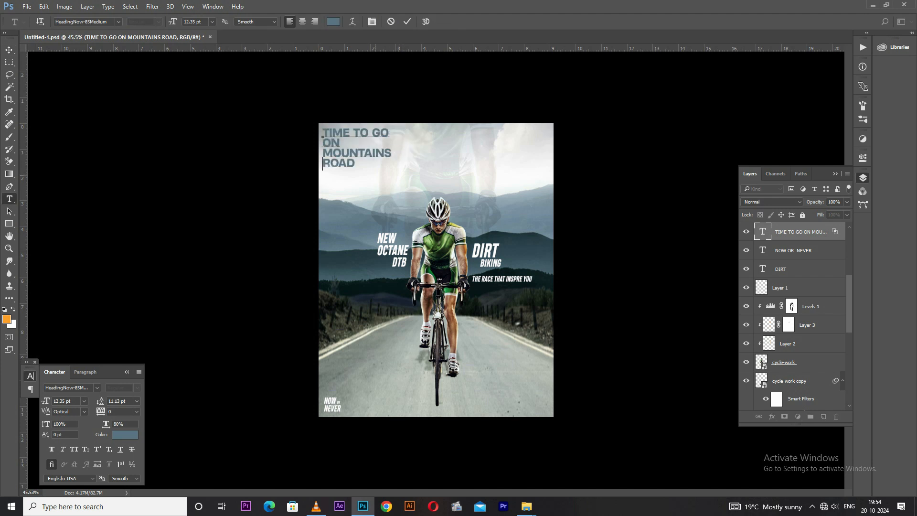
left_click(371, 136)
key("BackSpace")
key("Return")
left_click(324, 153)
key("BackSpace")
key("ctrl+Return")
Scale the four-line headline down to about 65.5% in the poster's corner and show the guides.
key("ctrl+t")
left_click_drag(393, 169, 368, 155)
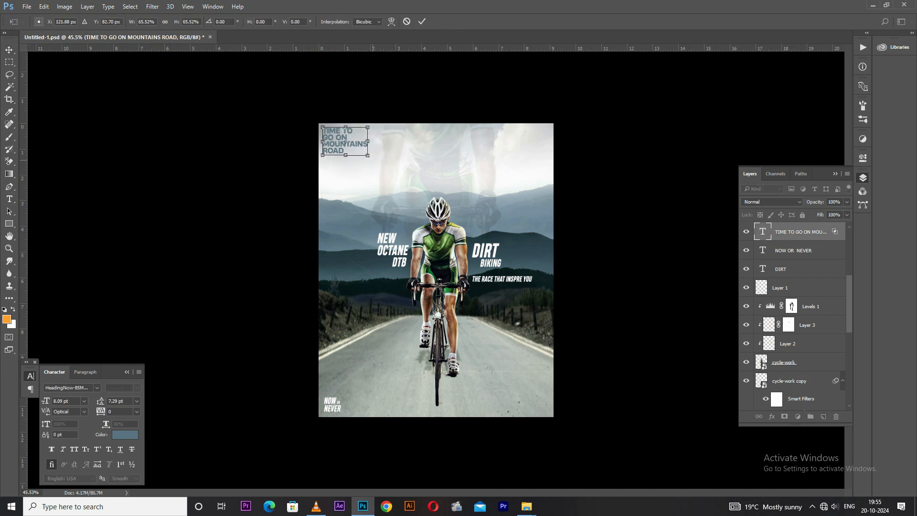
key("Return")
key("ctrl+semicolon")
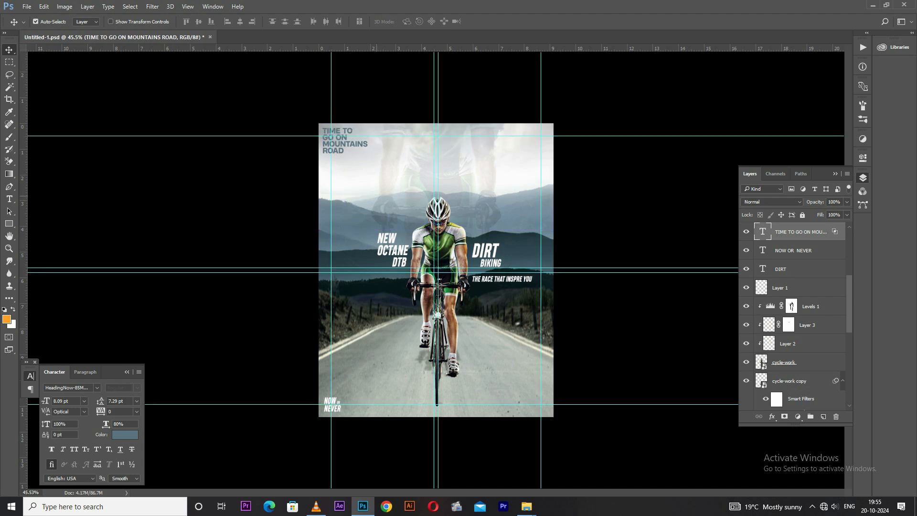
Check the headline's blending options, recolour its text white (ffffff) and hide the guides.
double_click(835, 232)
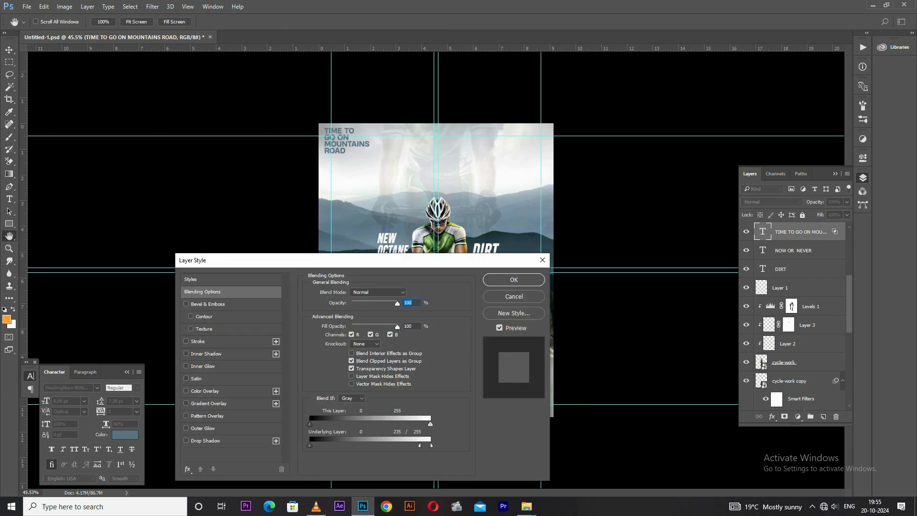
left_click(514, 280)
left_click(125, 434)
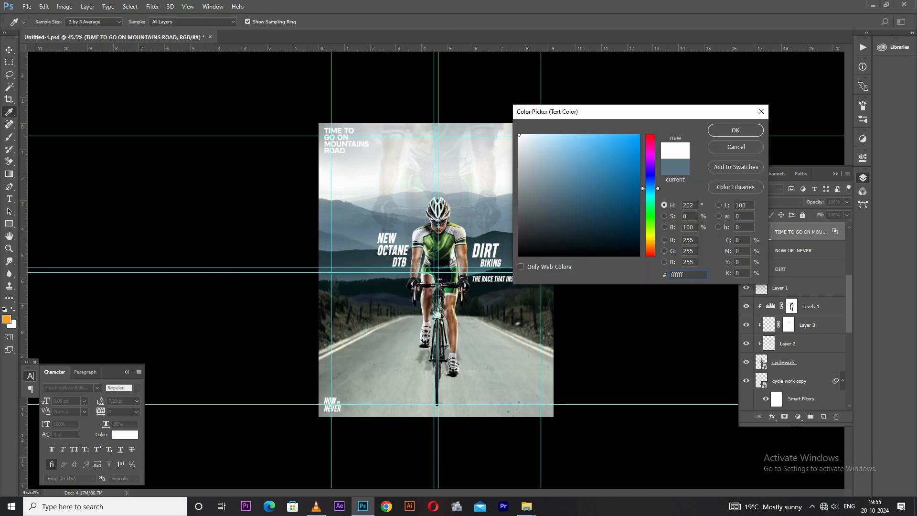
key("Return")
key("ctrl+semicolon")
scroll(431, 169, "up", 6)
scroll(432, 170, "down", 4)
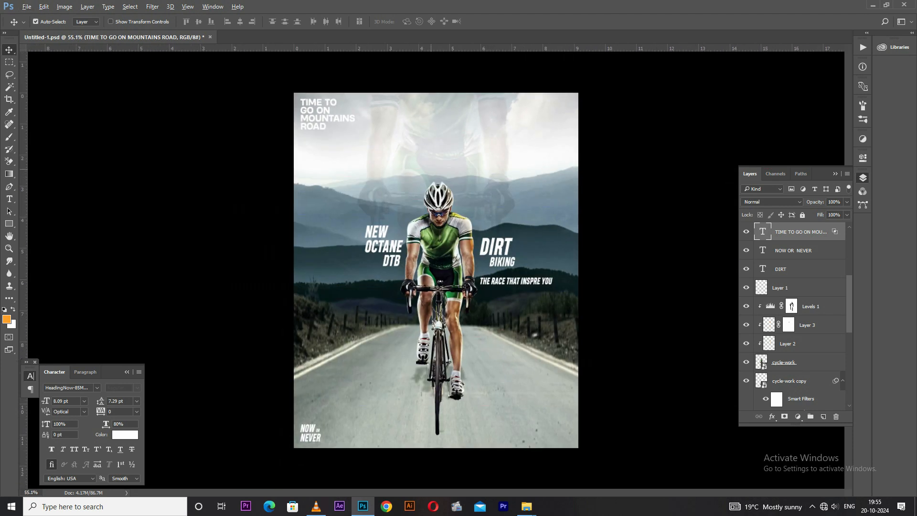
Compare the Levels 2 adjustment on and off, try a different midtone value, and undo that change.
right_click(405, 150)
left_click(420, 156)
left_click(746, 402)
left_click(747, 401)
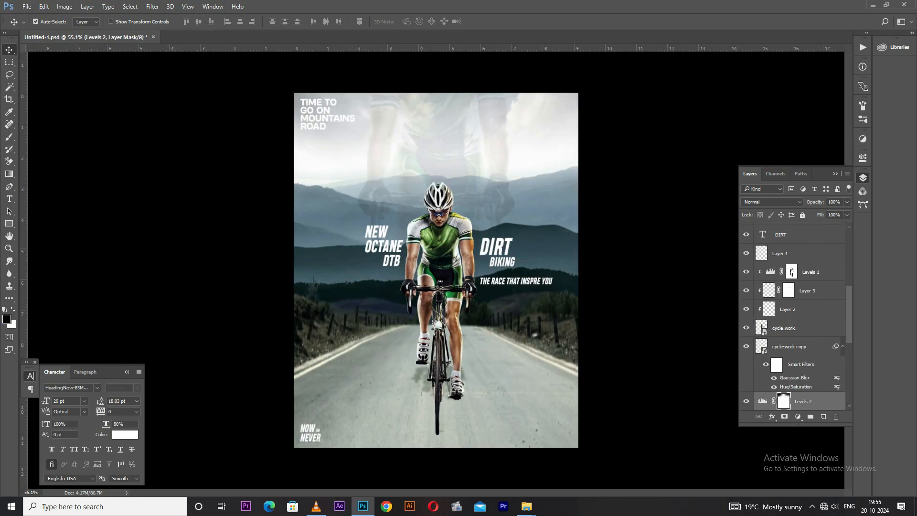
double_click(763, 402)
left_click_drag(780, 252, 804, 252)
key("ctrl+z")
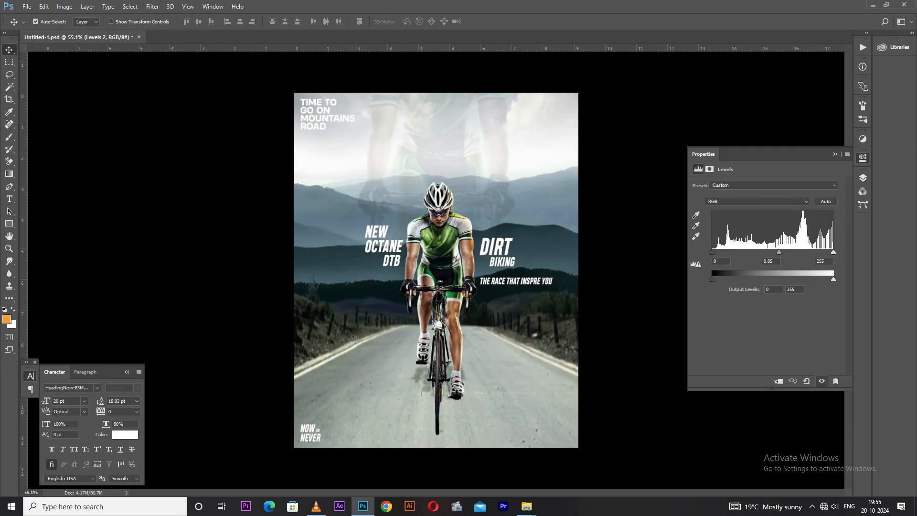